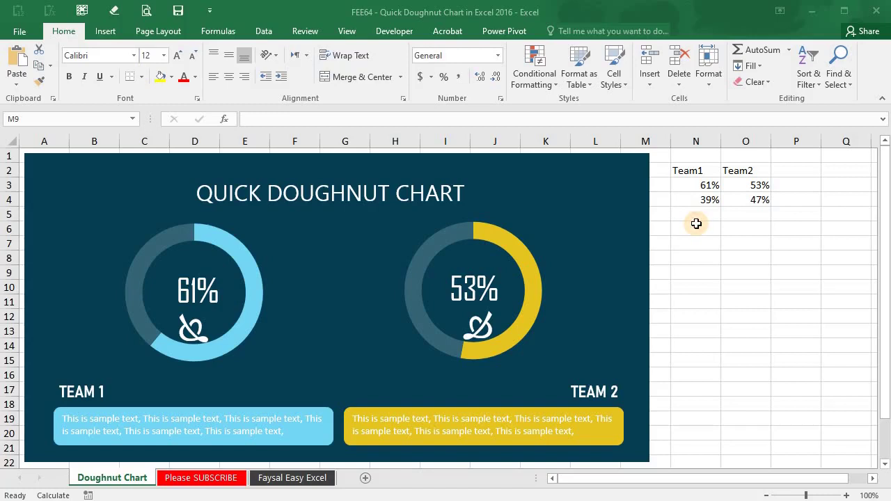
Step: Recalculate the RAND() values repeatedly until Team 1 shows 72% and Team 2 shows 63%
key(F9)
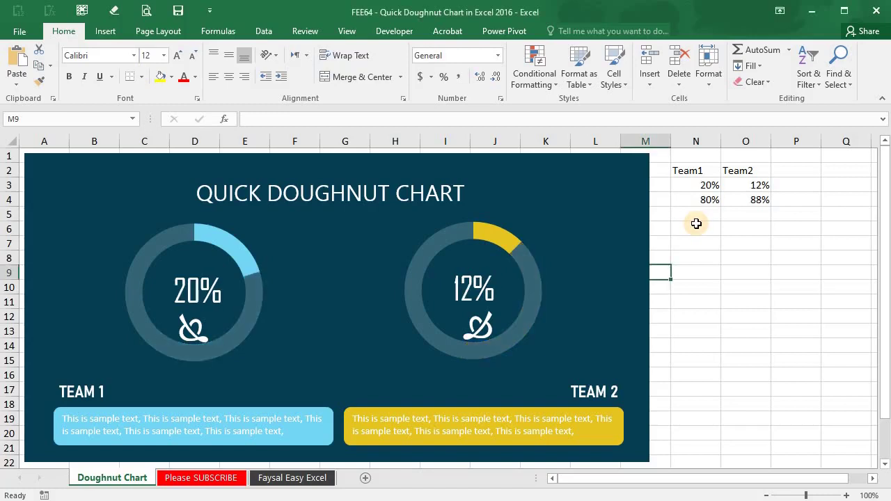
key(F9)
key(F9)
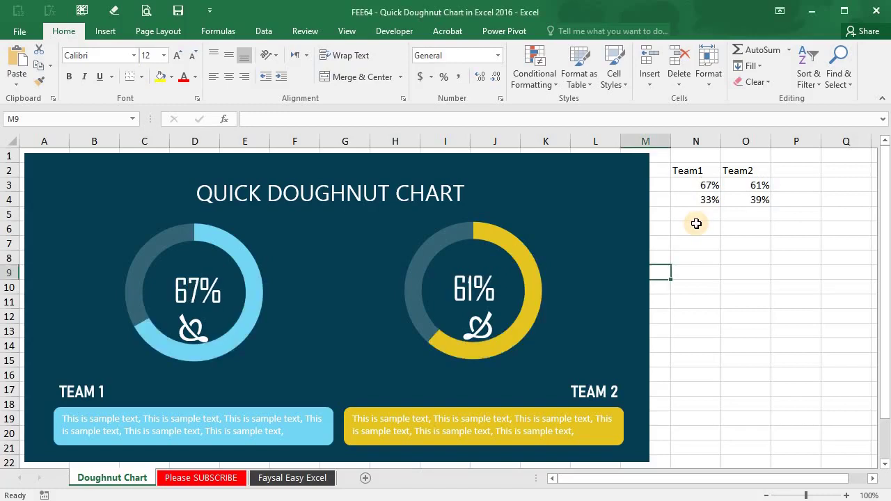
key(F9)
key(F9)
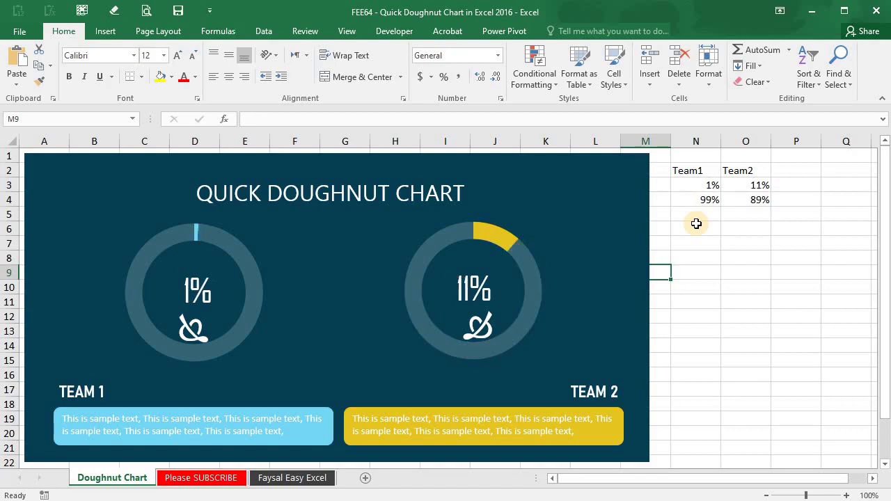
key(F9)
key(F9)
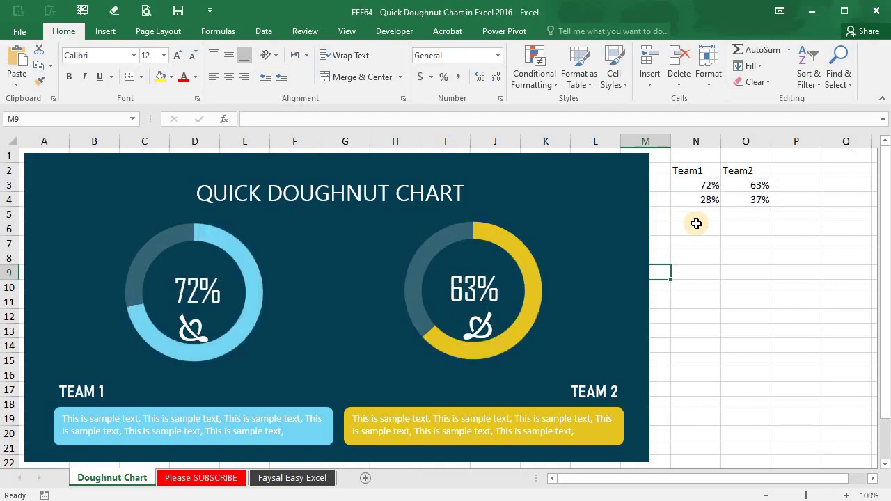
key(F9)
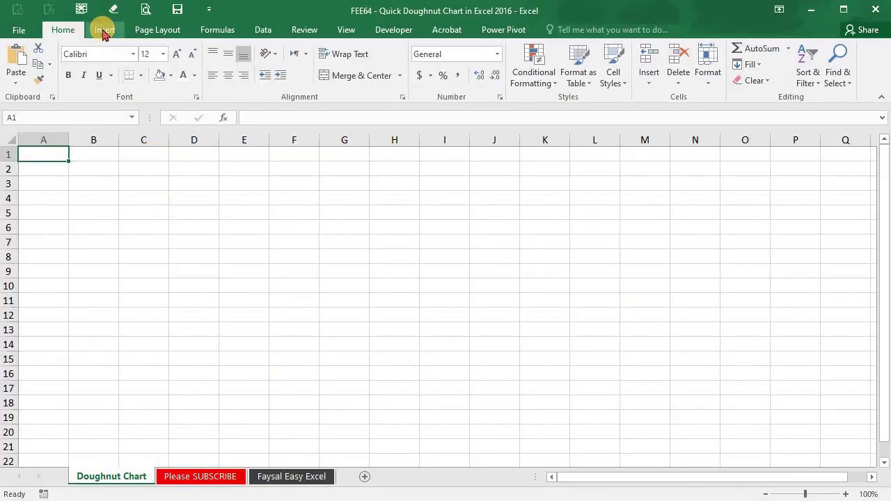
Step: Draw a rectangle covering cells A1 through L22
click(103, 32)
click(211, 52)
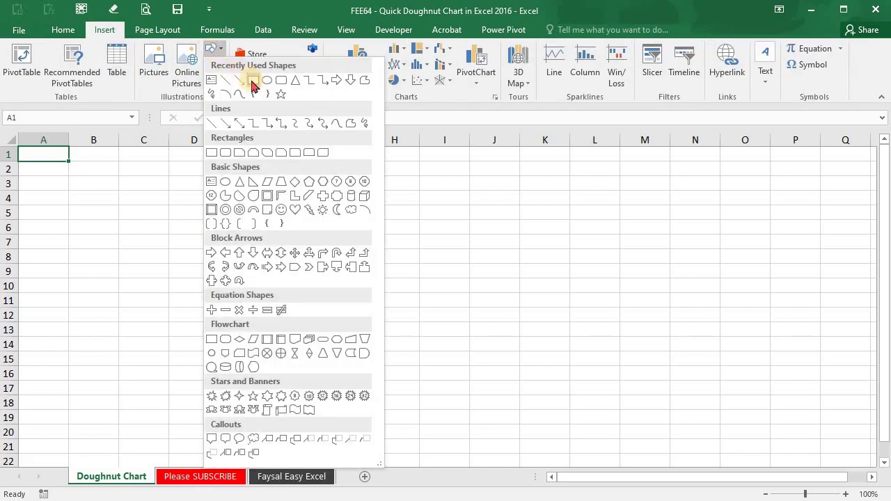
click(253, 80)
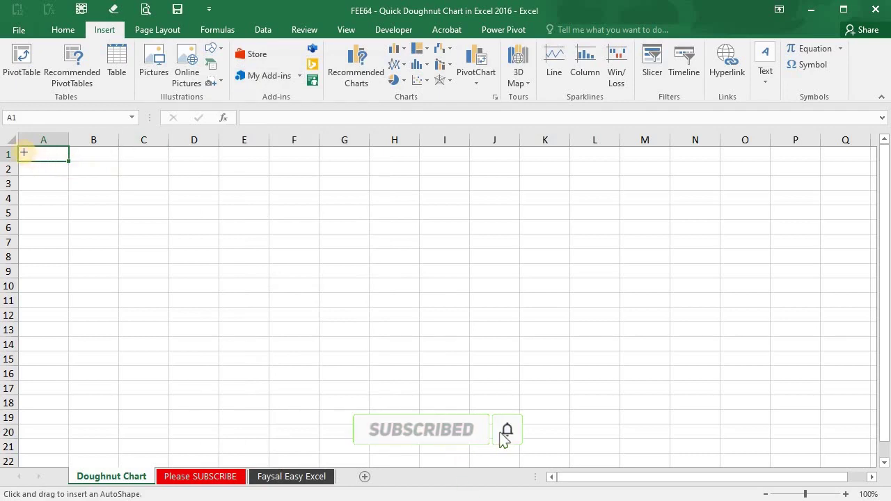
drag(24, 153, 395, 390)
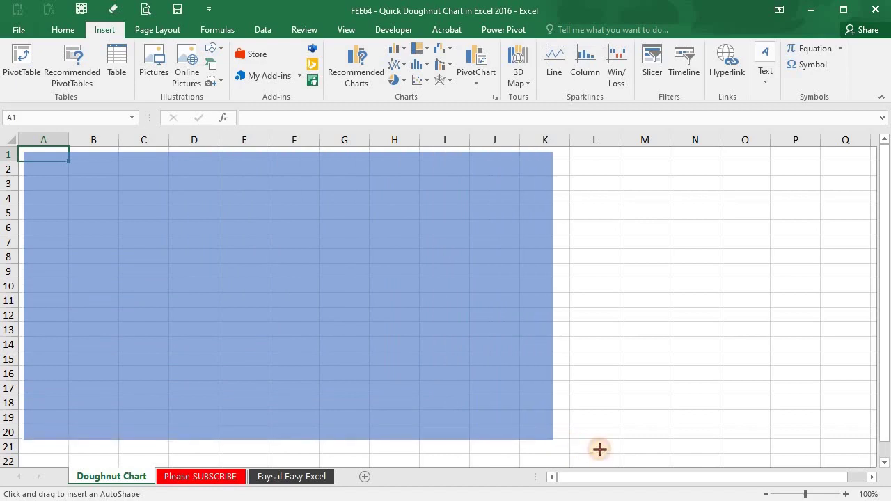
mouse_move(395, 390)
mouse_down()
mouse_move(632, 452)
mouse_move(620, 460)
mouse_up()
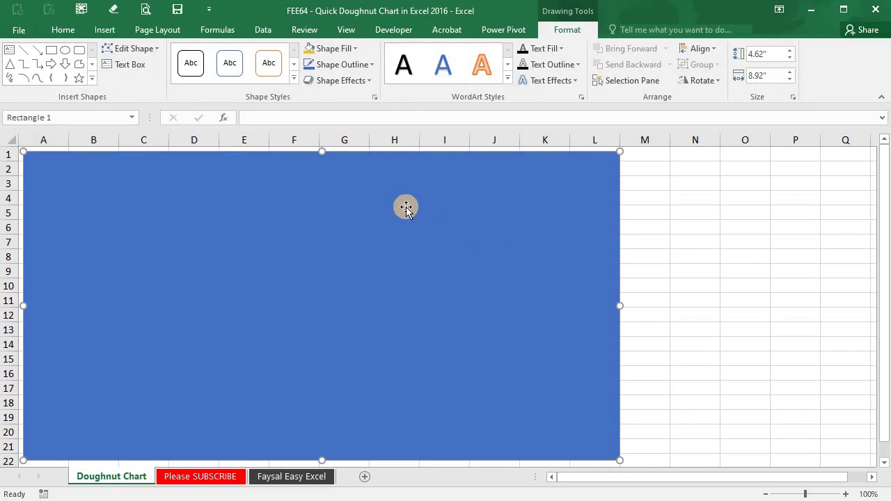
Step: Give the rectangle a matching outline colour and a dark navy fill
click(352, 65)
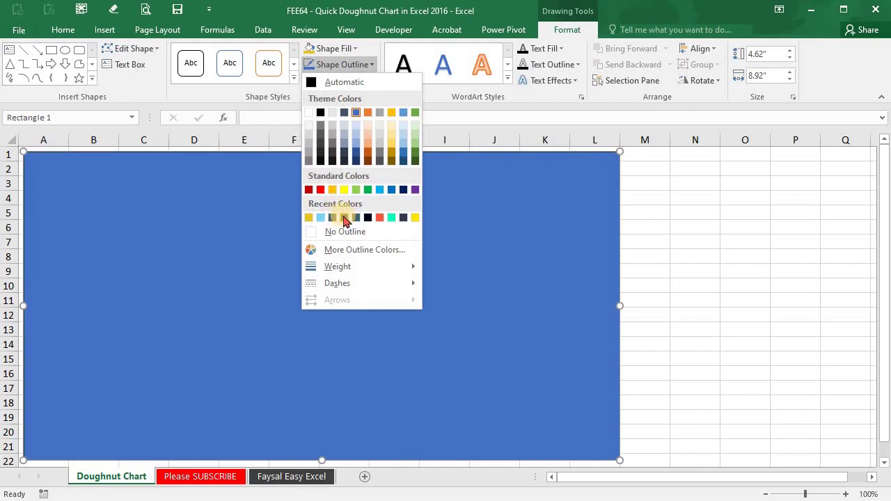
click(321, 120)
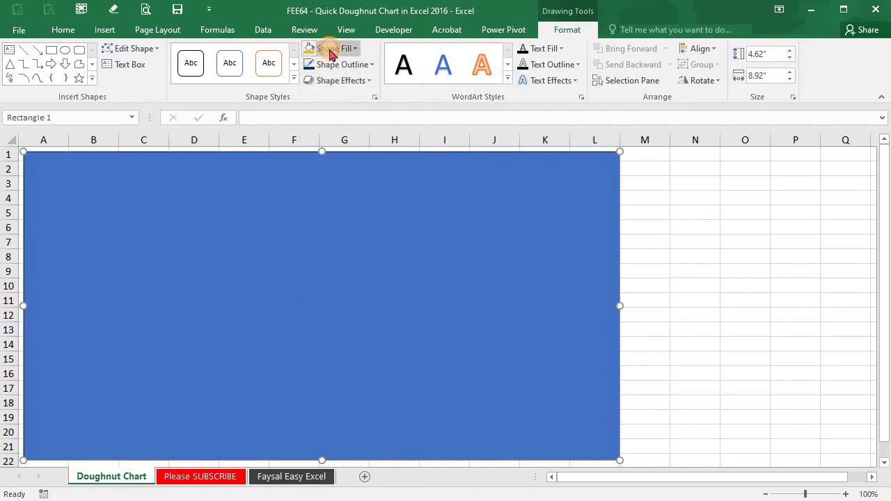
click(331, 48)
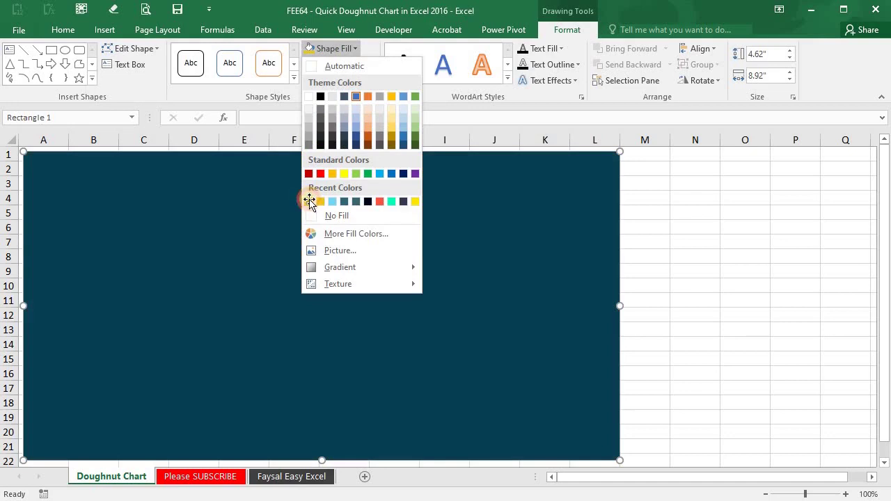
click(309, 201)
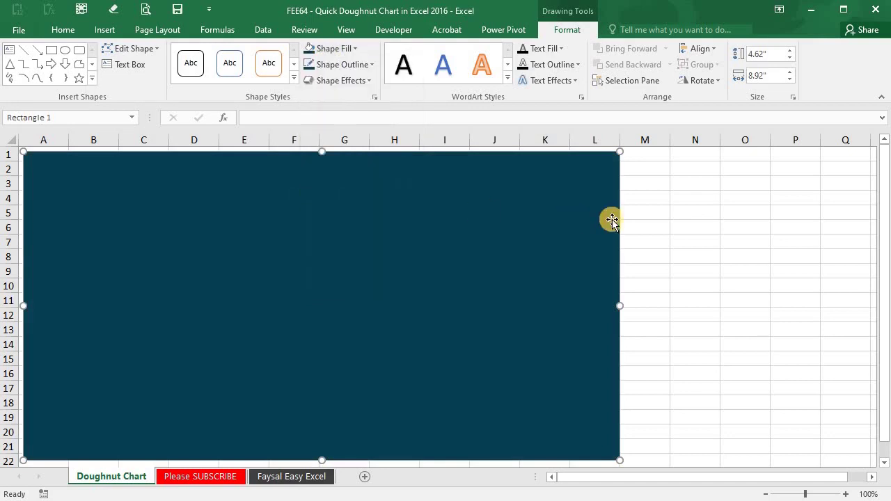
click(650, 222)
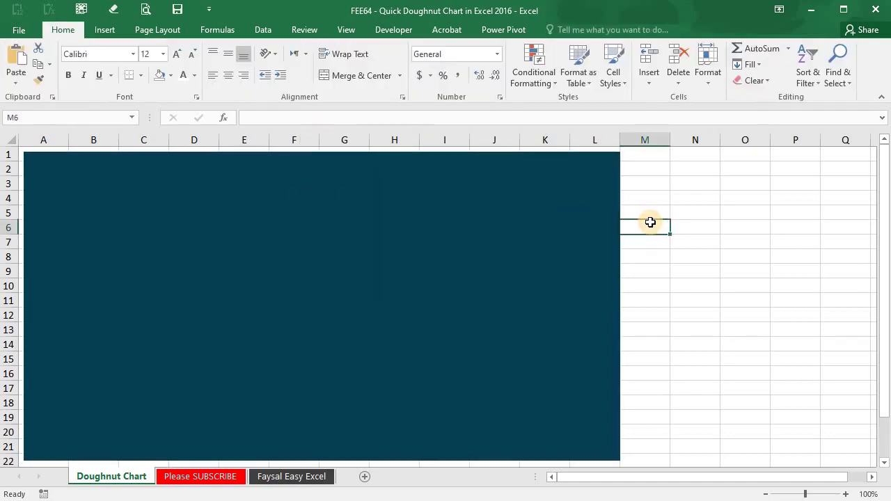
Step: Enter the headers Team1 in N2 and Team2 in O2
click(695, 172)
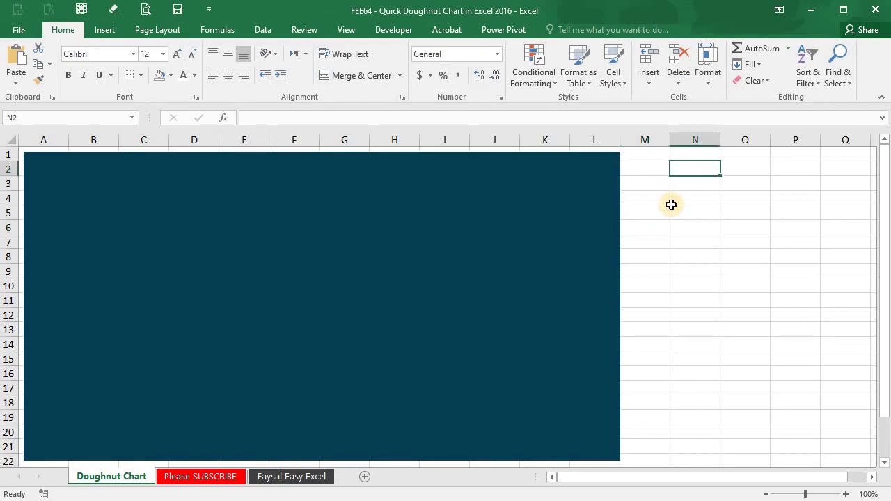
text(Team1)
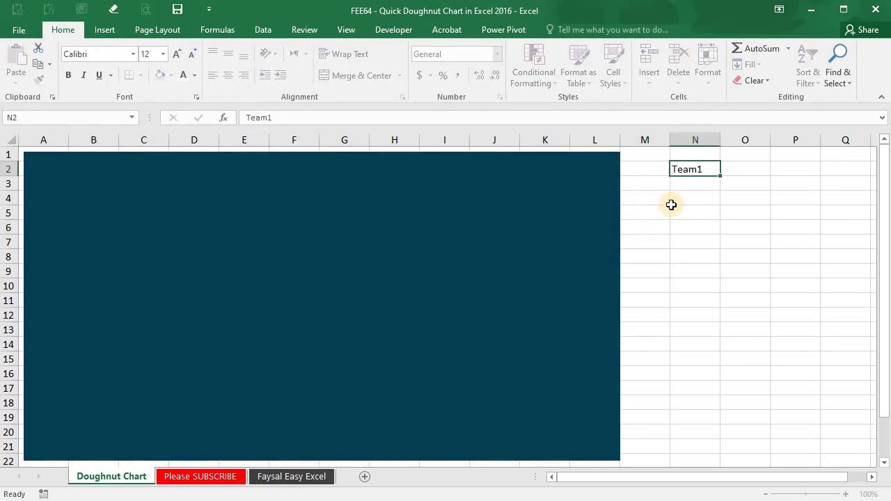
key(Tab)
text(Team)
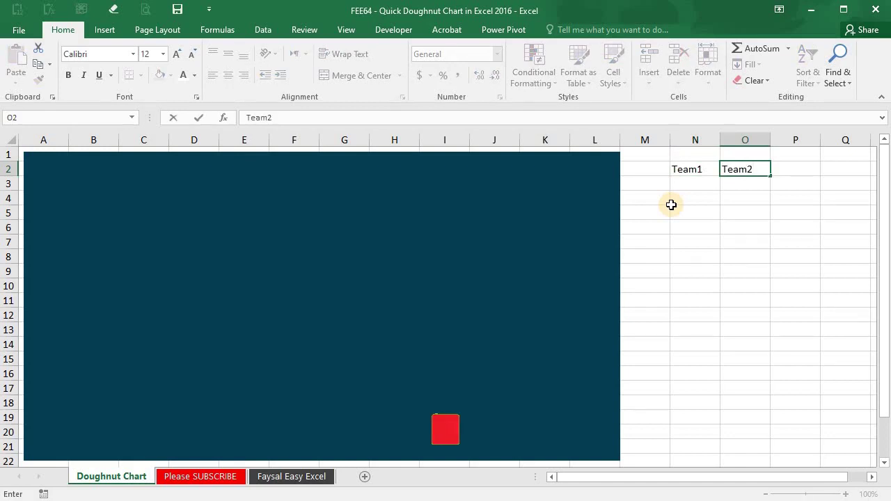
key(Return)
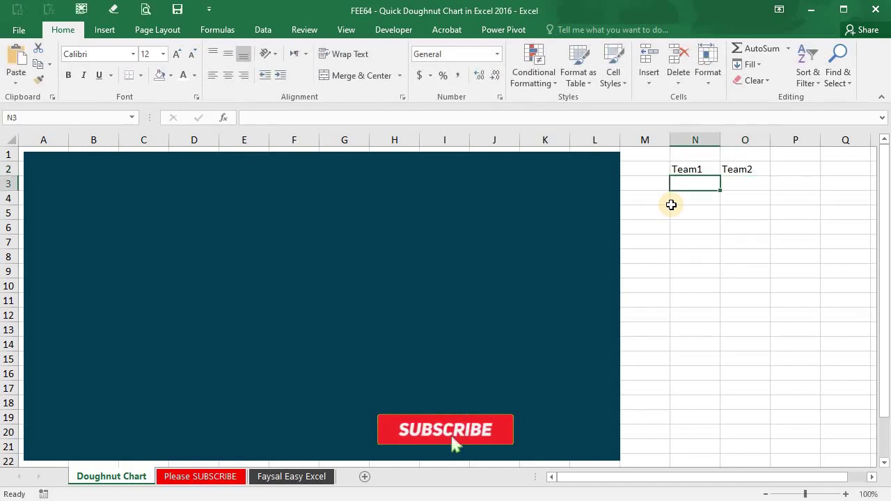
Step: Enter =RAND() in N3 and =1-N3 in N4, then fill both formulas across to column O
text(=ran)
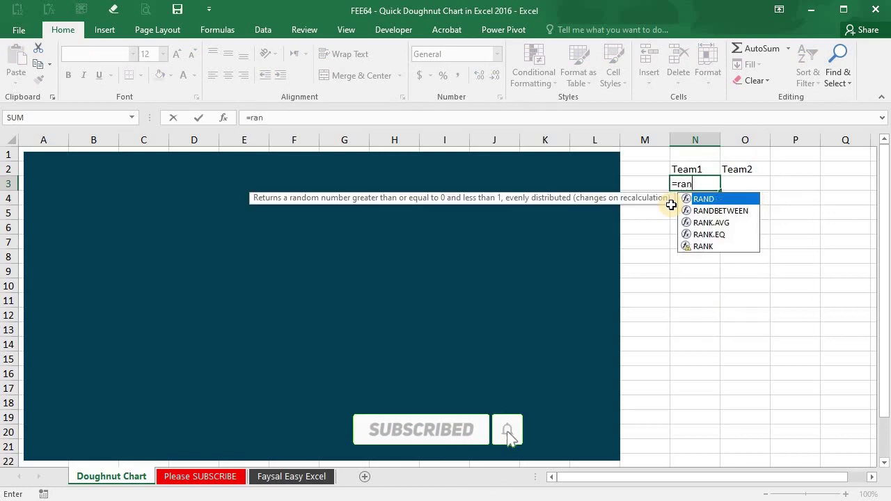
text(d())
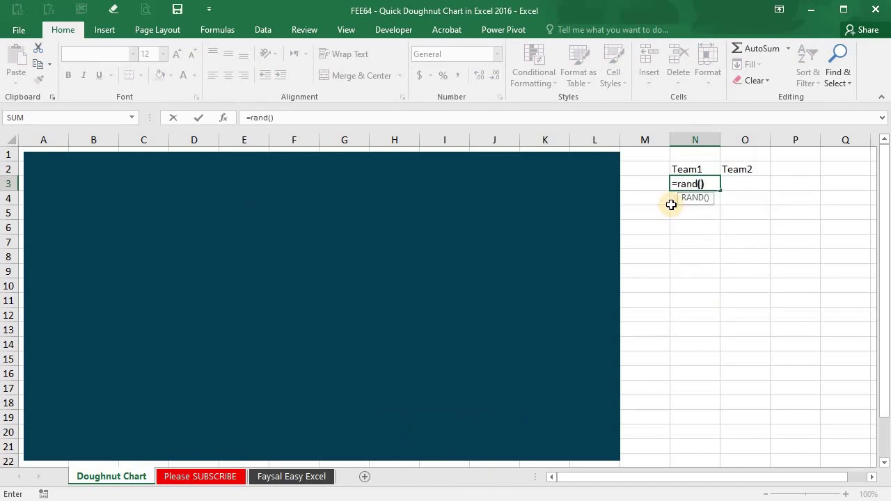
key(Return)
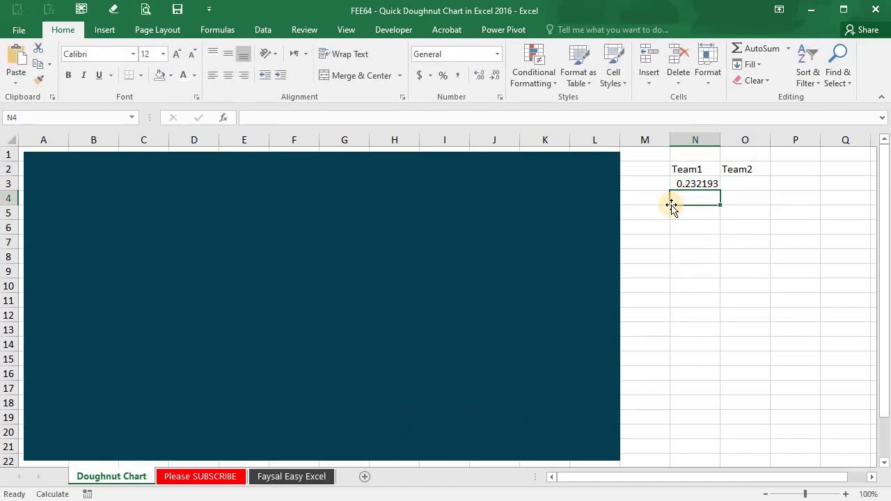
text(=1)
text(=)
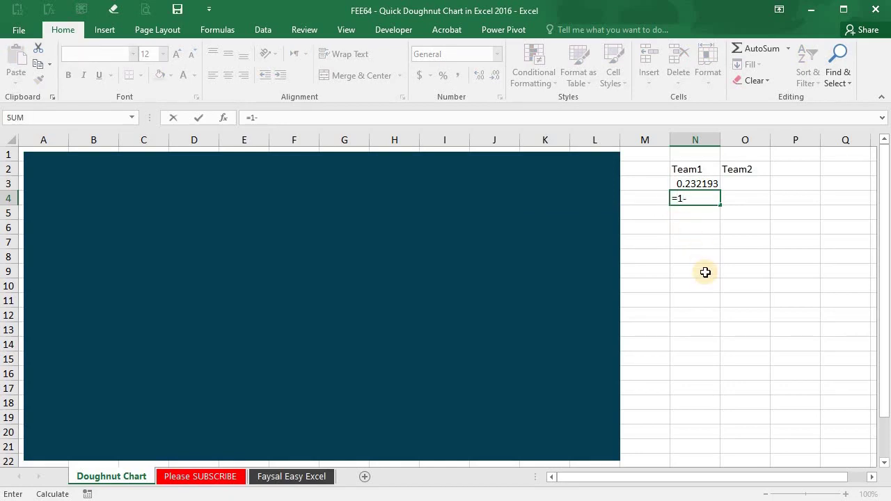
key(Up)
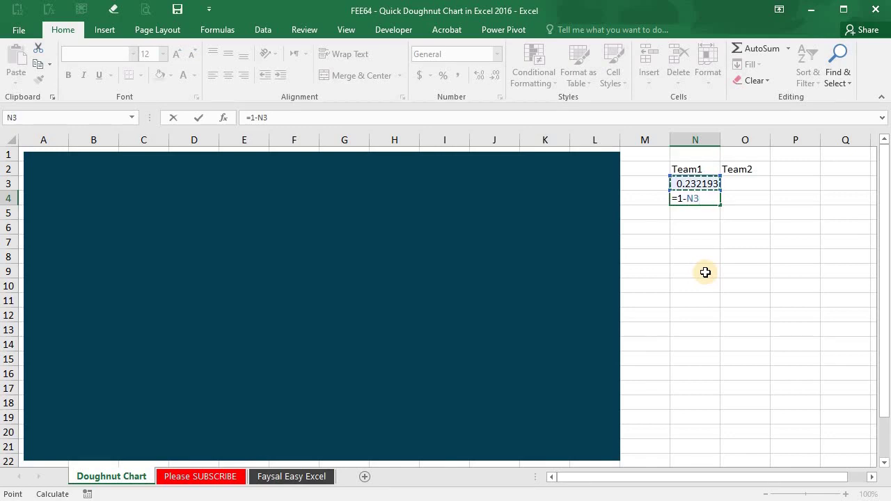
key(Return)
key(Up)
key(Up)
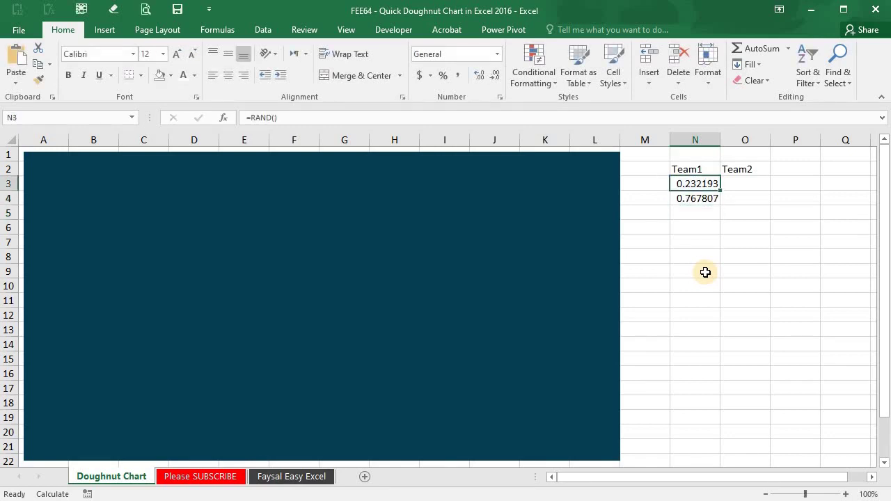
key(shift+Down)
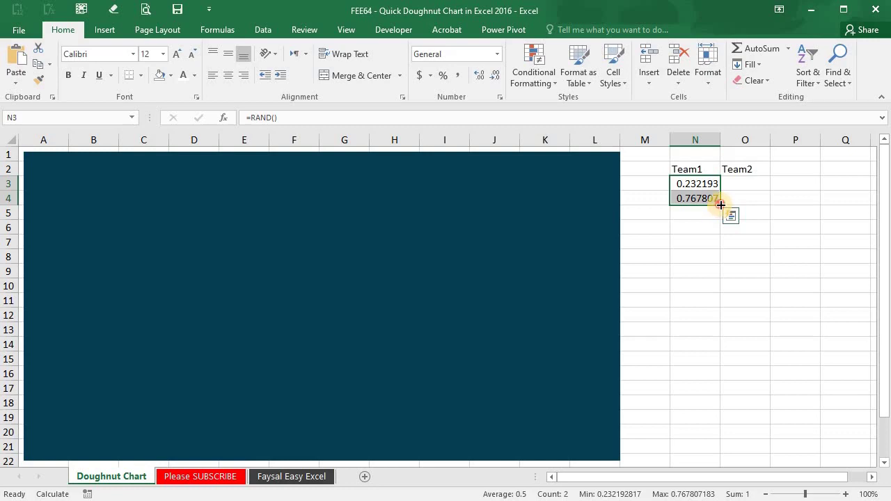
drag(721, 204, 766, 204)
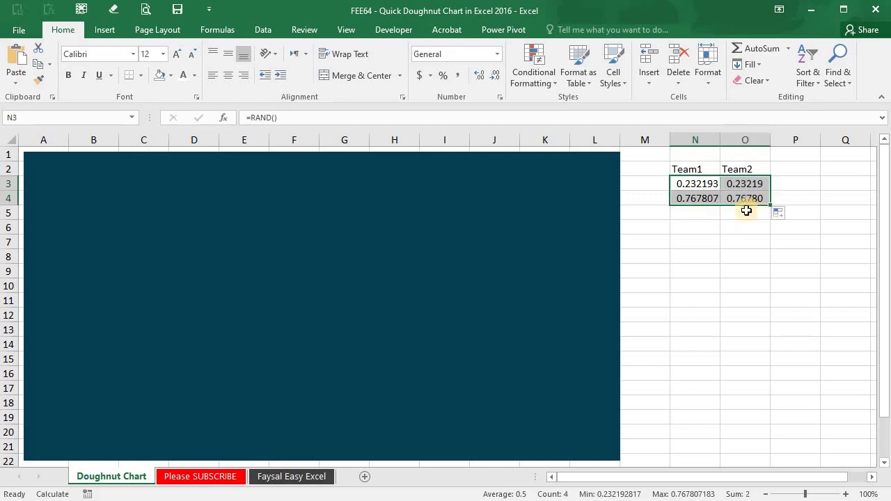
Step: Apply Percent Style to N3:O4 and select the Team1 data N2:N4
click(443, 76)
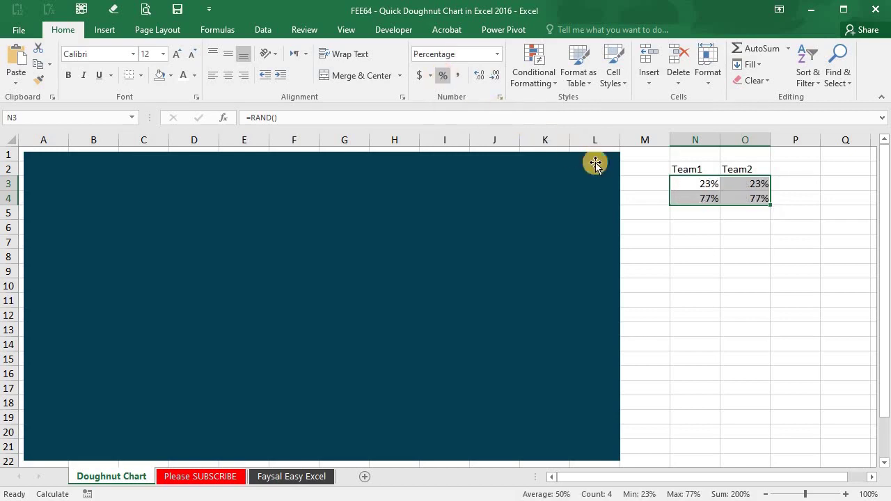
click(688, 216)
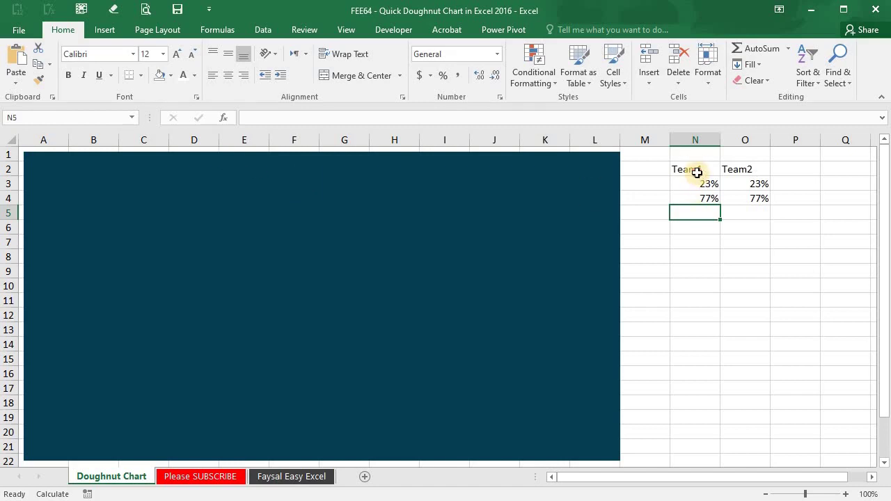
drag(697, 172, 697, 198)
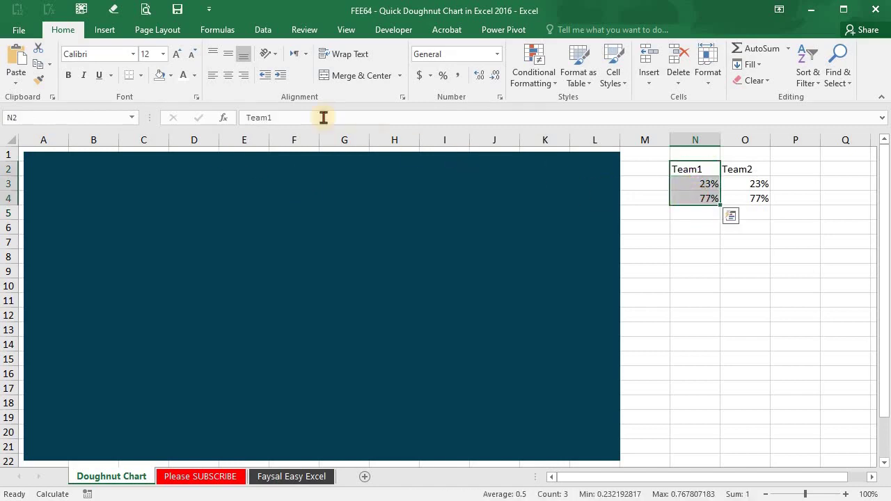
Step: Insert a doughnut chart from N2:N4 and drag it left onto the navy panel
click(111, 30)
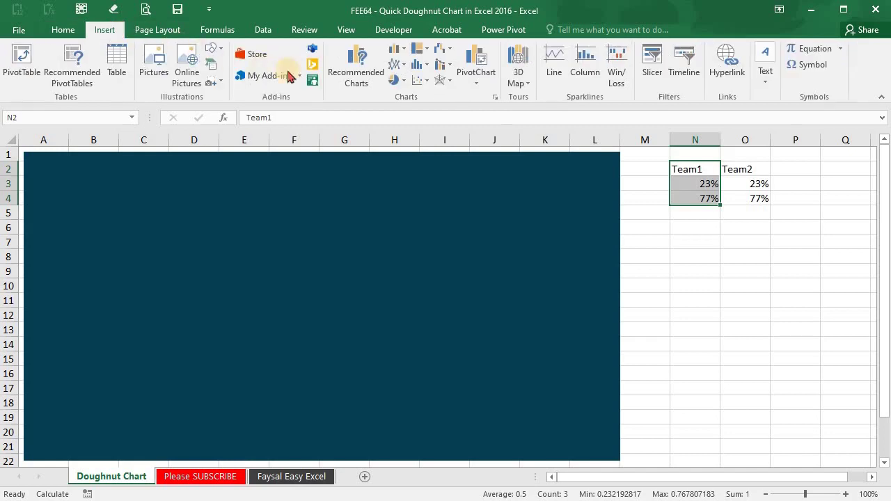
click(398, 80)
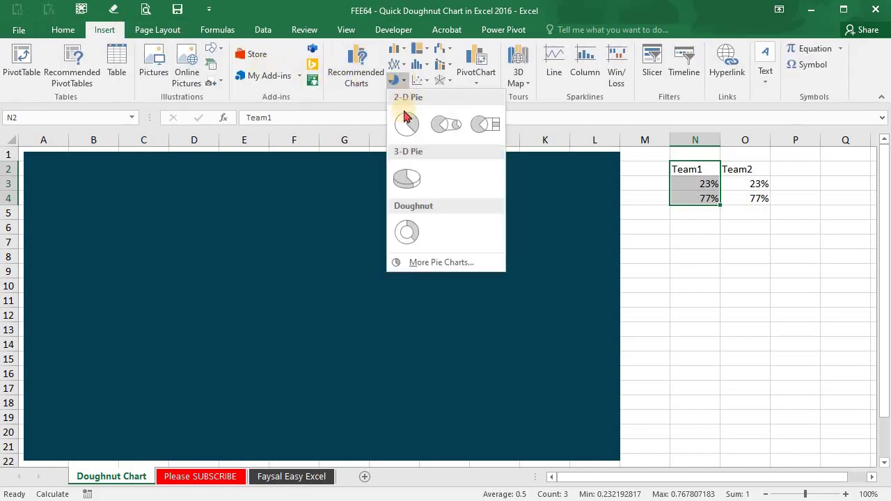
click(409, 230)
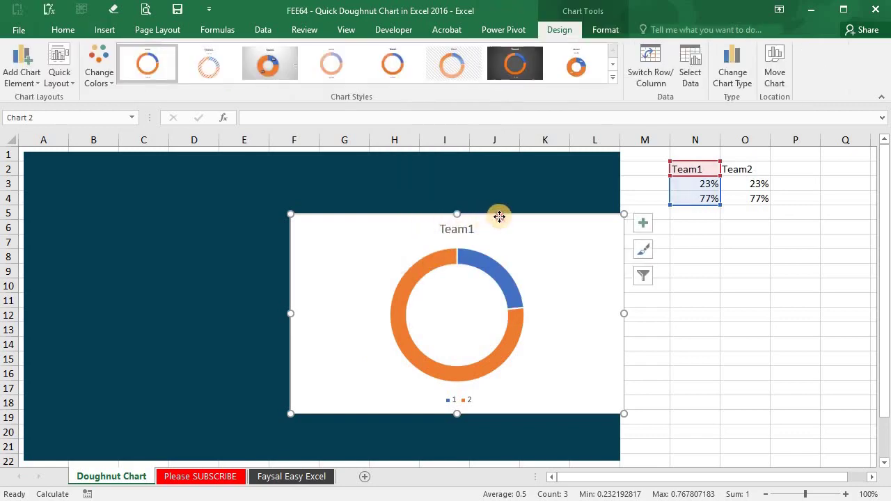
drag(421, 218, 360, 212)
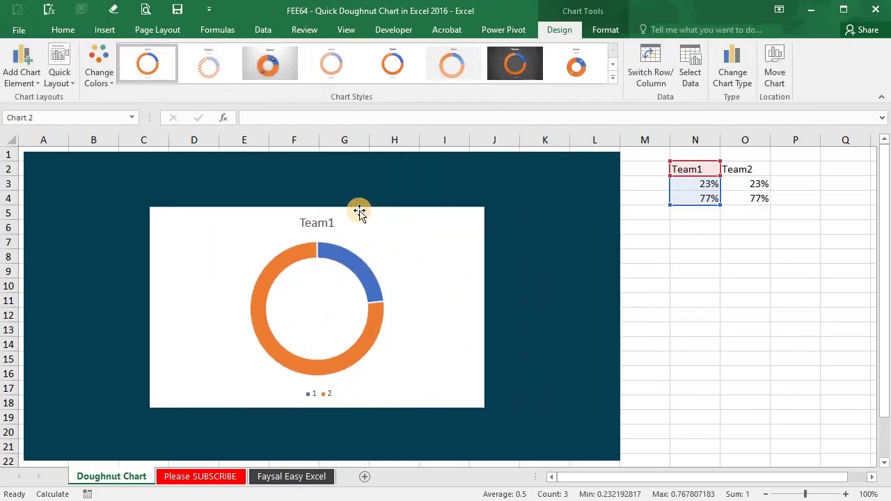
Step: Give the Team1 chart area No Outline and No Fill
click(600, 29)
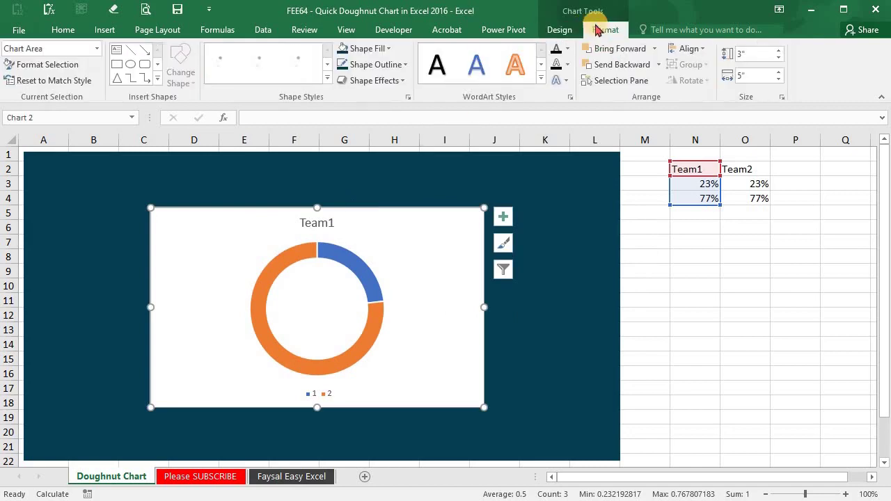
click(403, 65)
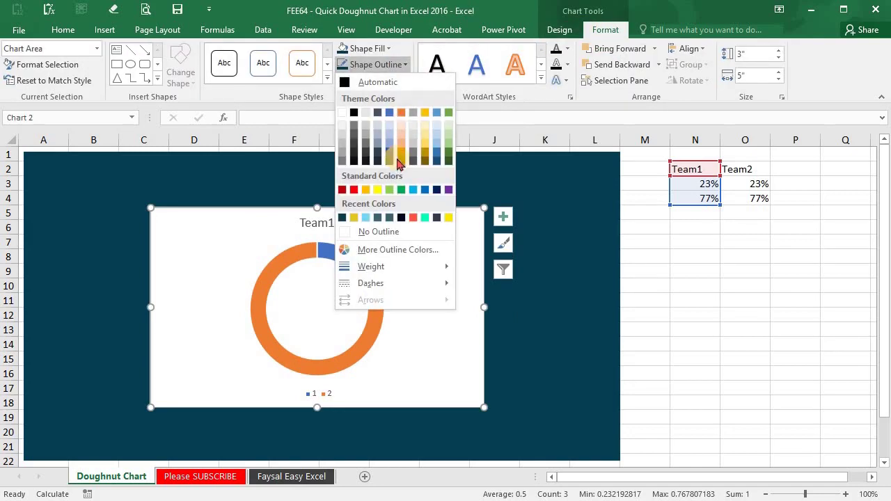
click(391, 235)
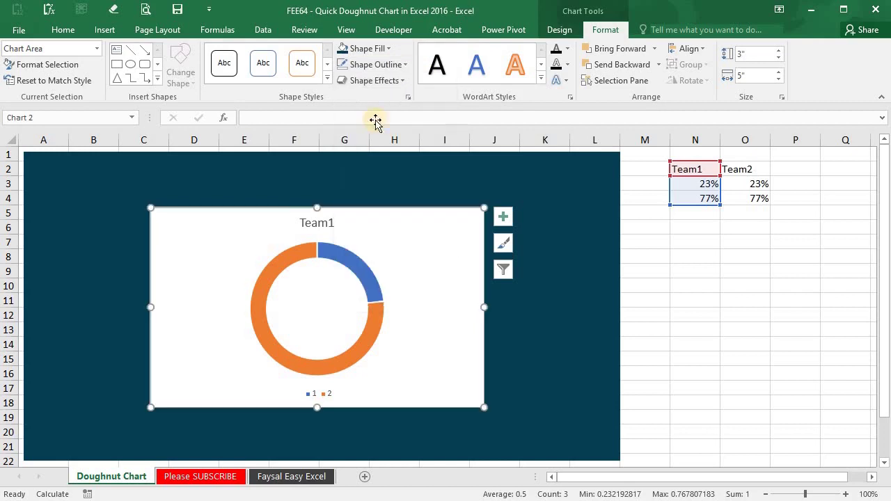
click(369, 50)
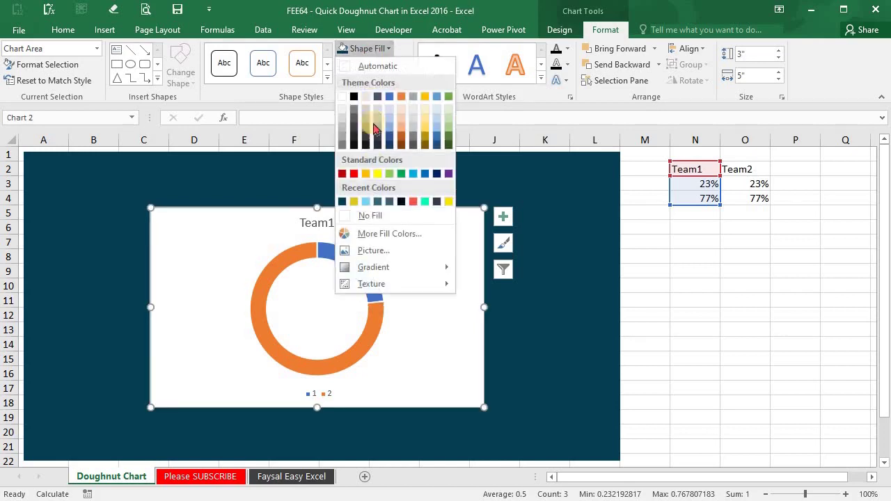
click(376, 216)
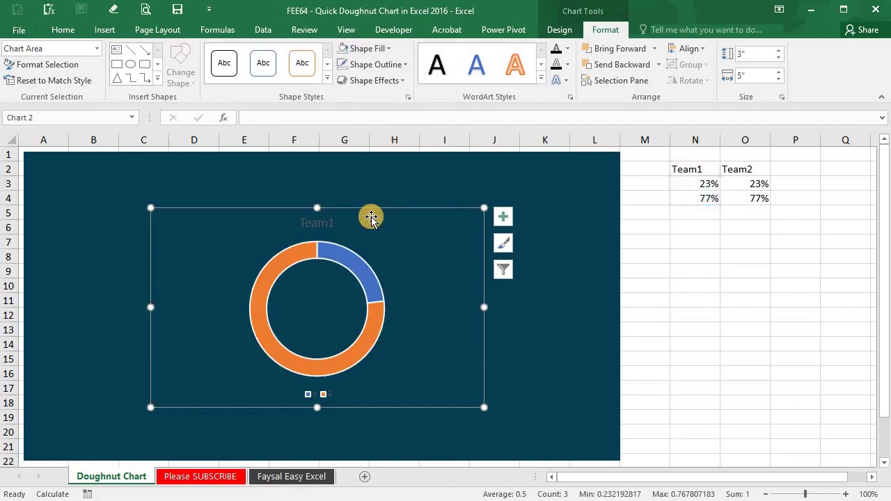
Step: Hide the chart's title and legend
click(332, 221)
click(504, 216)
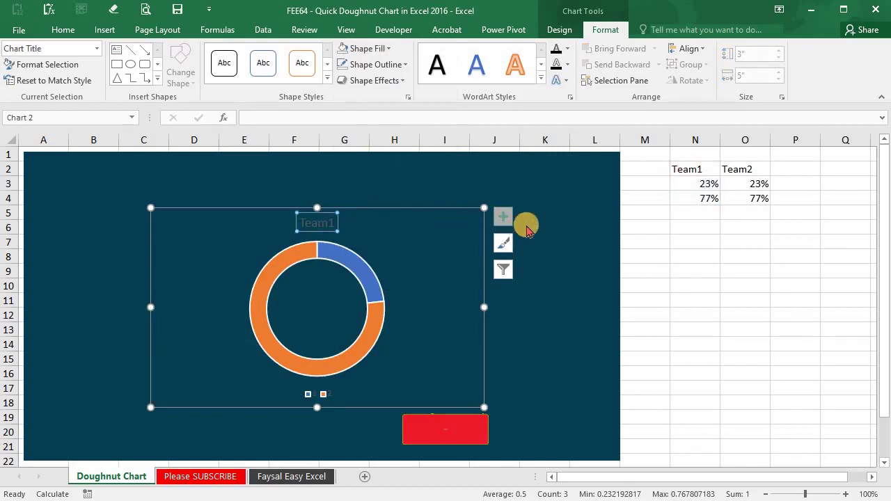
click(537, 230)
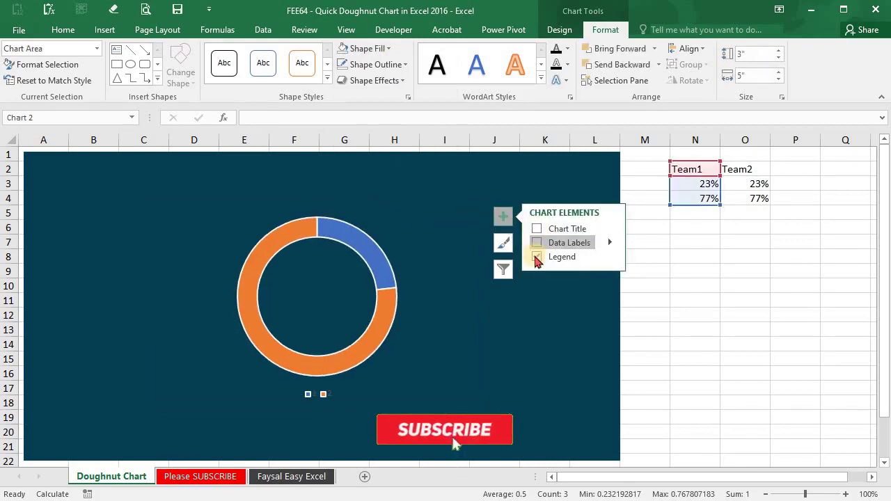
click(537, 257)
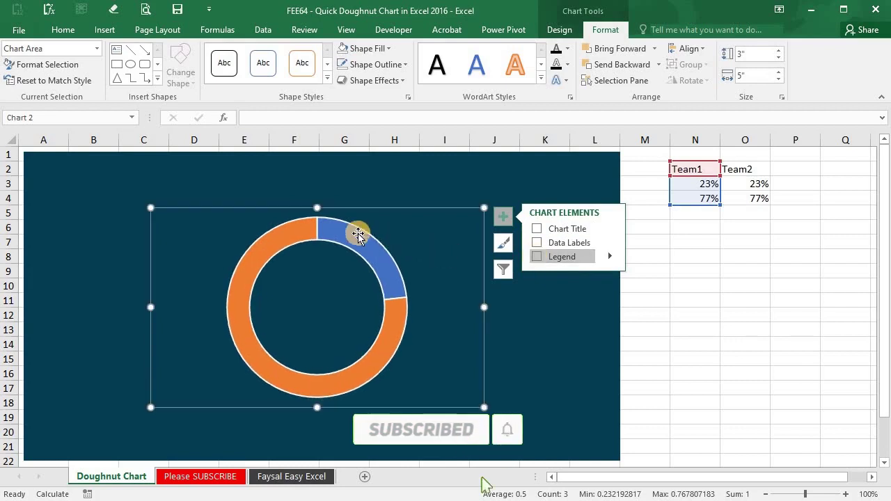
click(314, 229)
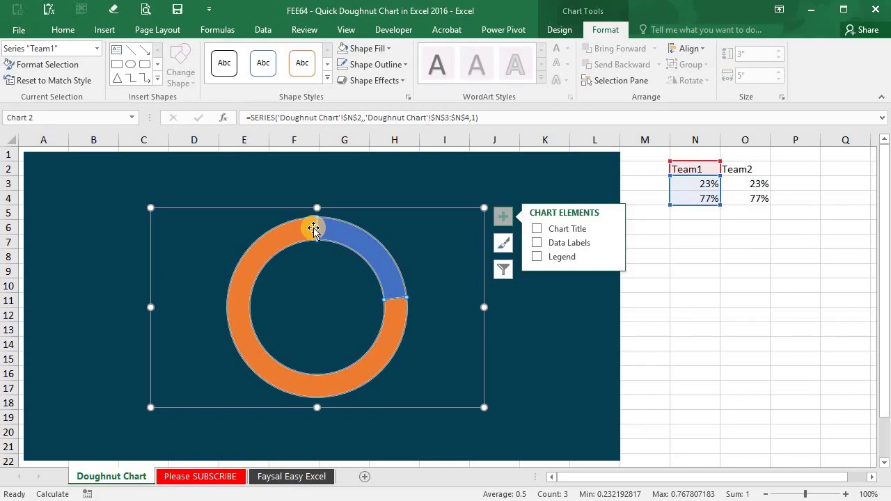
Step: Set the doughnut series border to No line in Format Data Series
right_click(314, 229)
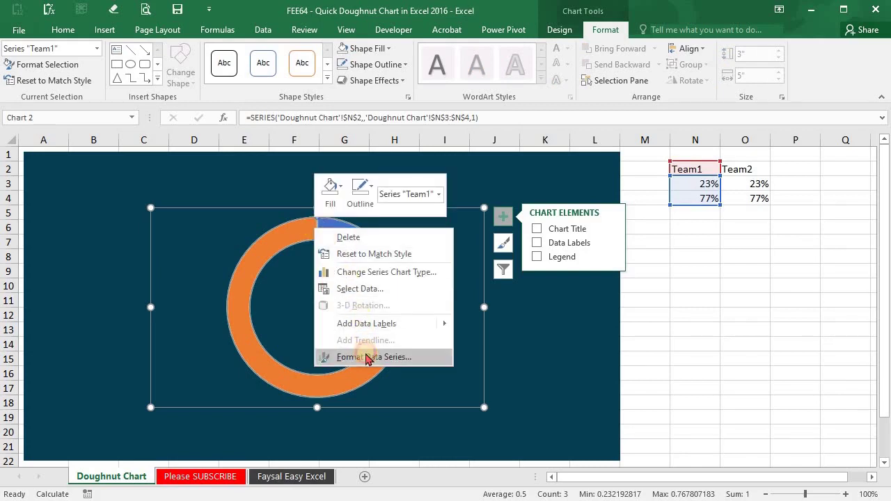
click(367, 357)
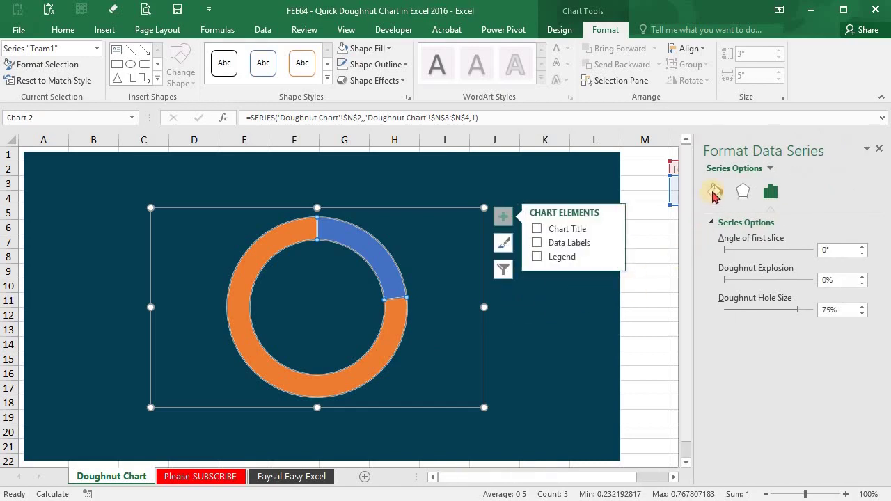
click(716, 193)
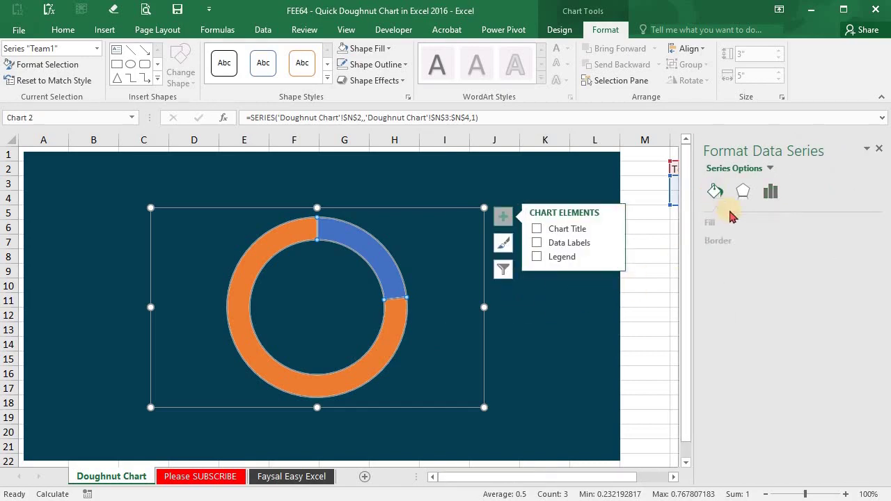
click(732, 241)
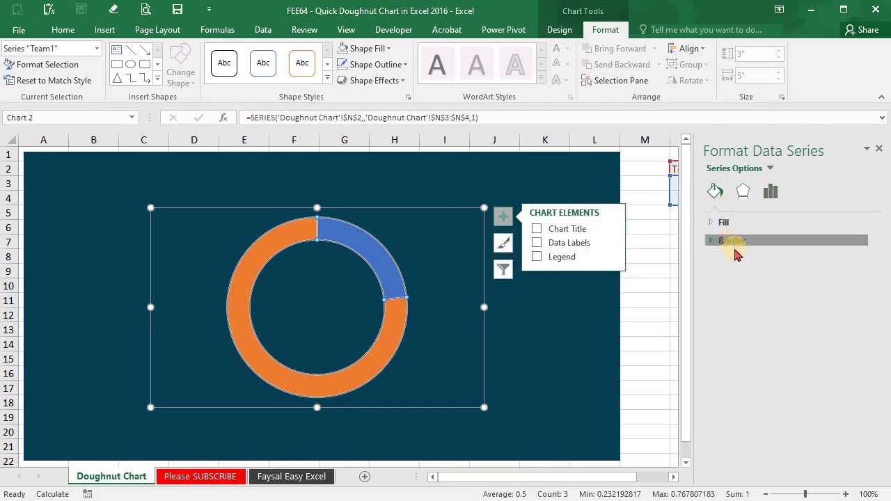
click(738, 262)
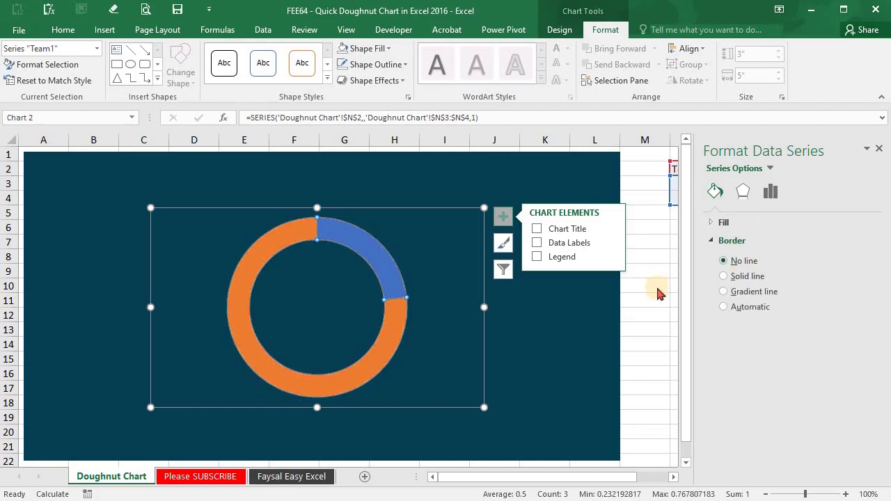
Step: Shrink the chart to 2.37" by 3.78" and reposition it at the panel's left
click(362, 252)
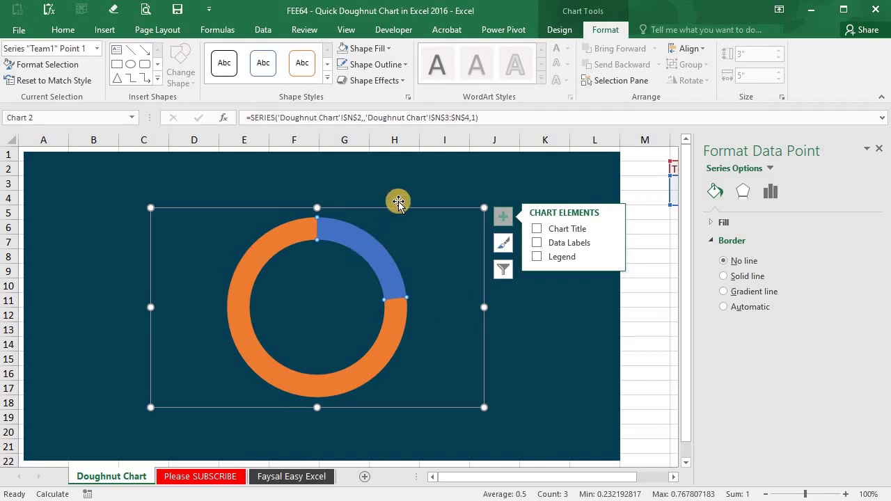
drag(399, 208, 298, 203)
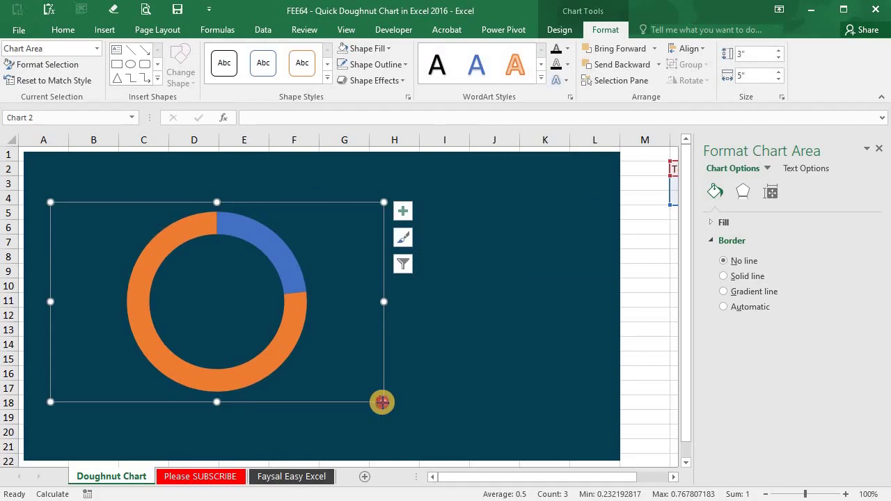
drag(382, 403, 300, 360)
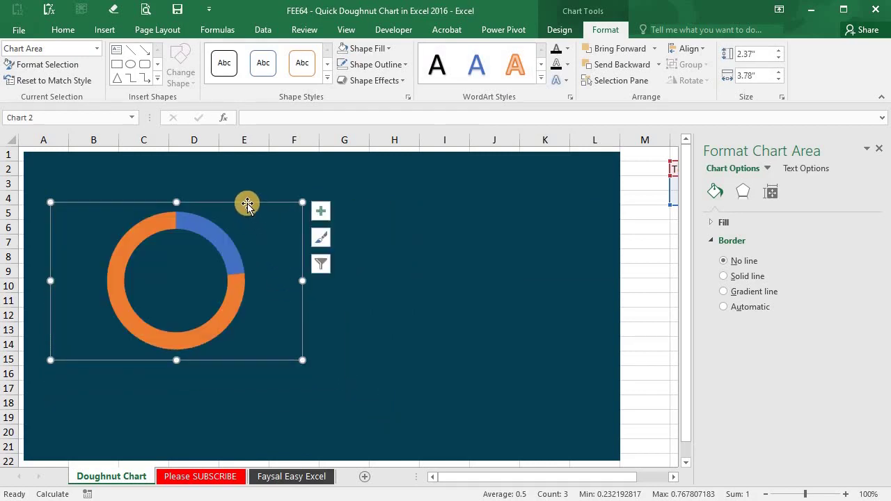
drag(248, 204, 264, 229)
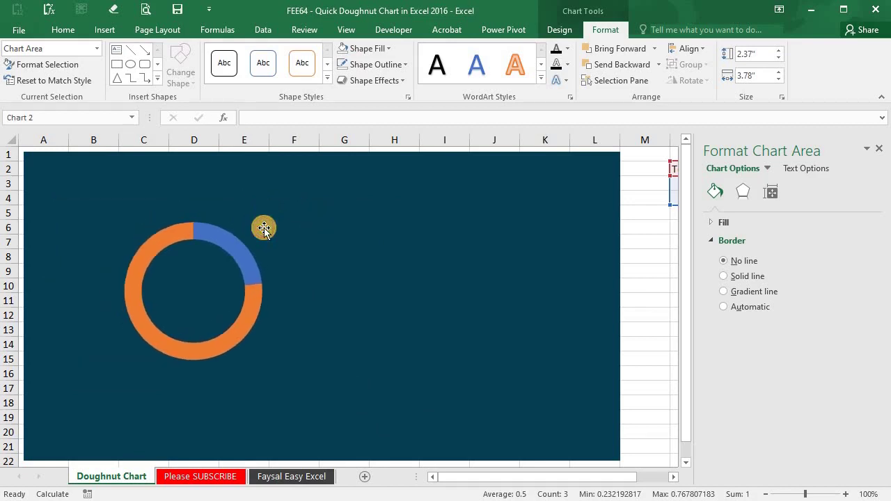
click(244, 261)
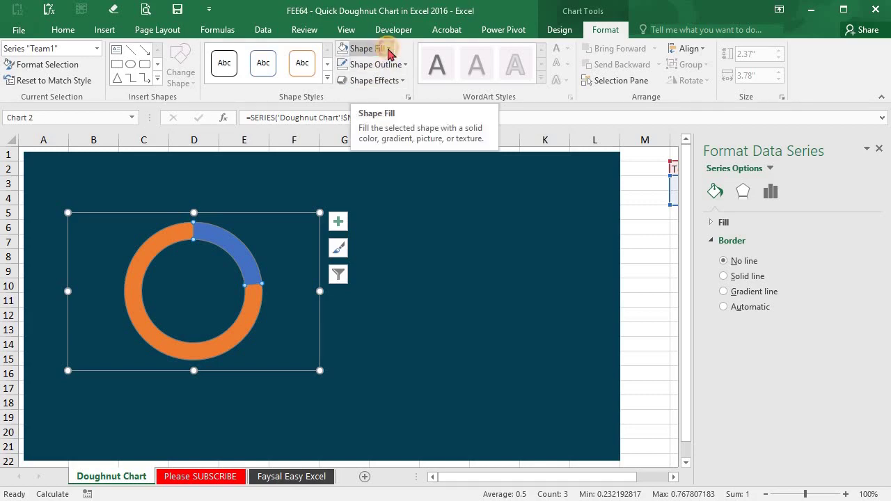
Step: Fill the doughnut light blue, then recolour the 77% slice dark teal
click(389, 49)
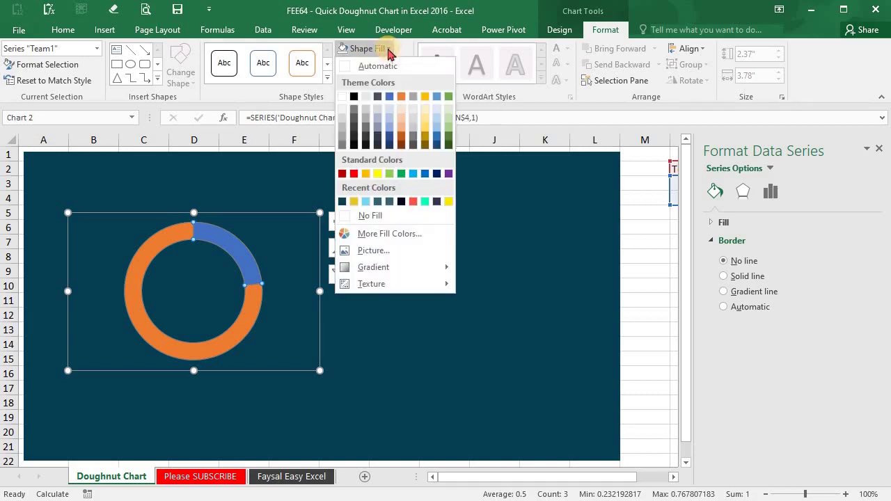
click(366, 202)
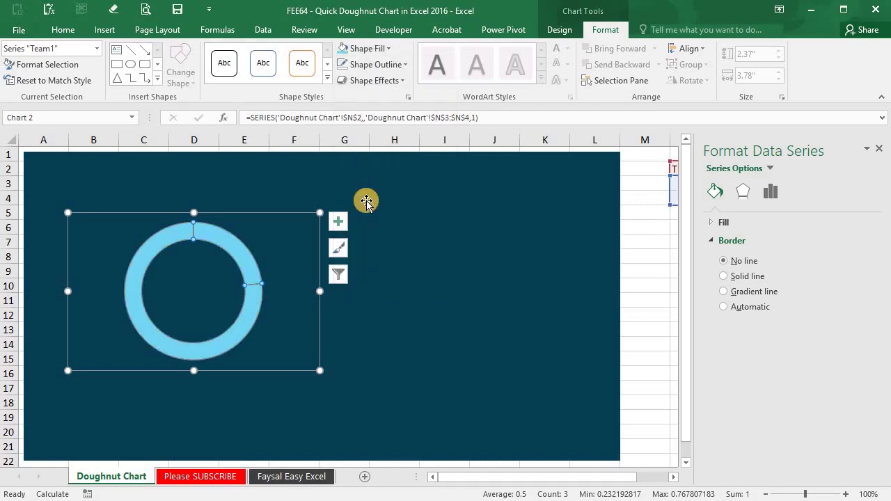
click(190, 233)
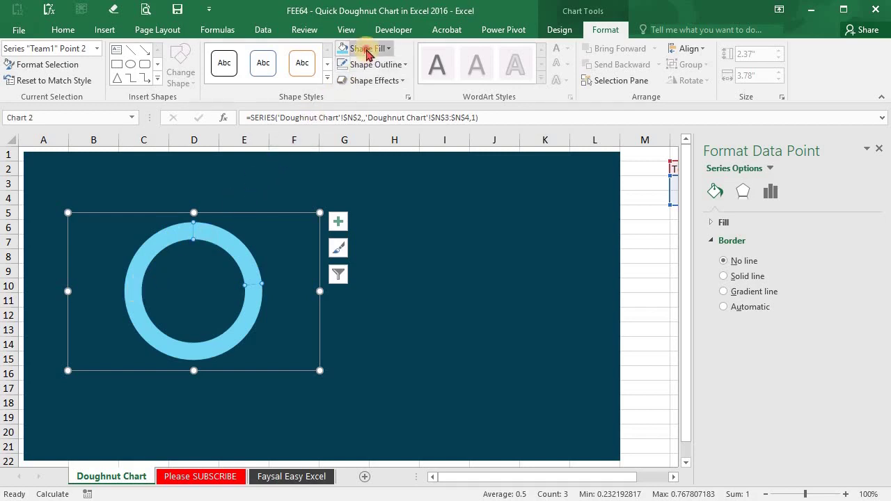
click(387, 49)
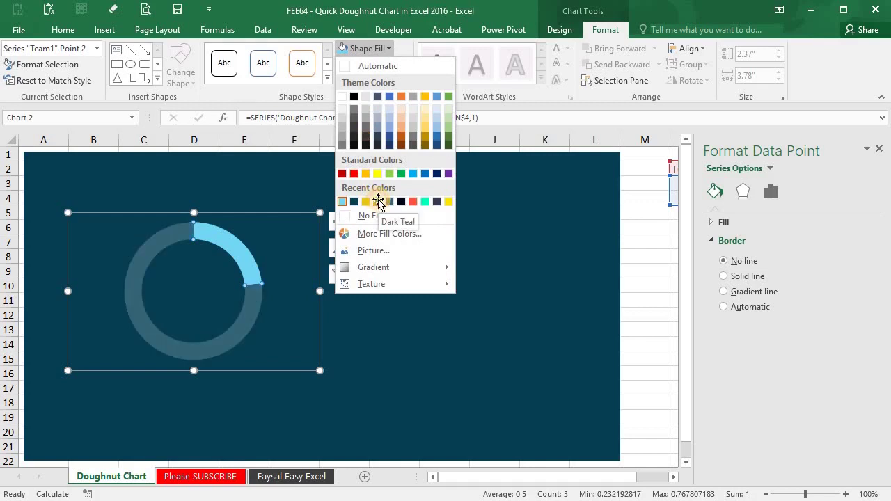
click(378, 201)
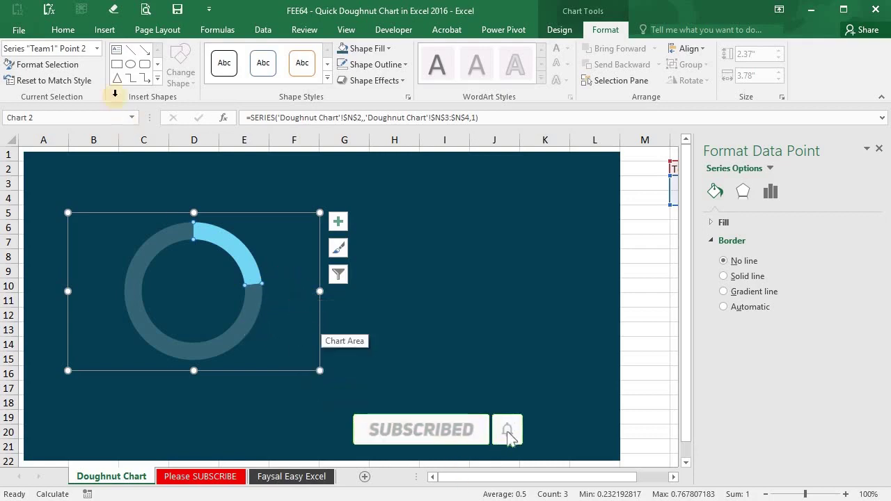
Step: Draw a text box beside the doughnut and set its font to Calibri Light, size 48
click(104, 32)
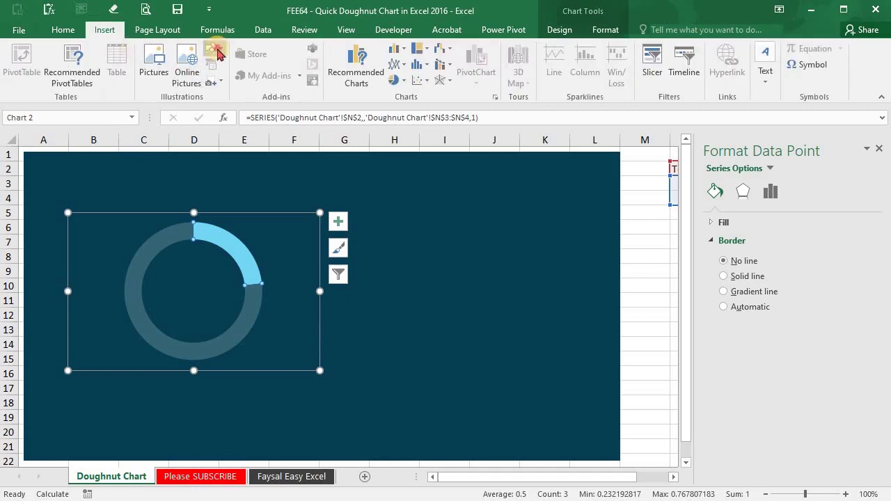
click(214, 52)
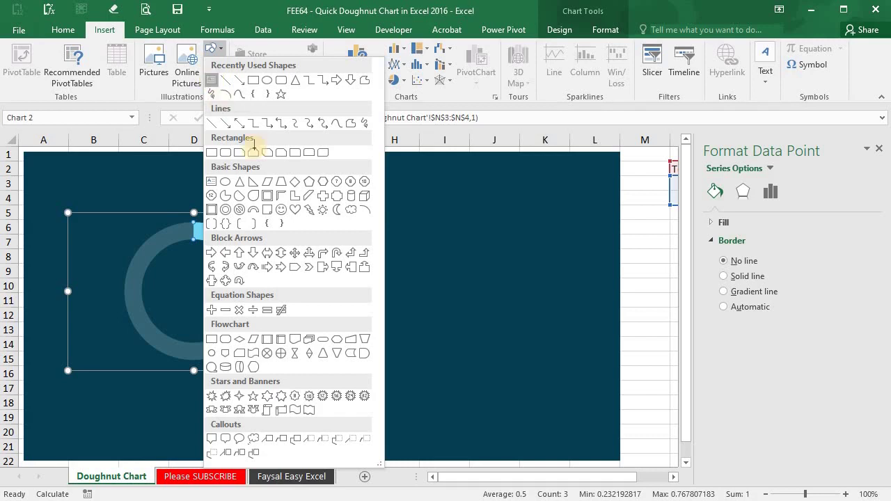
click(212, 82)
drag(395, 263, 465, 328)
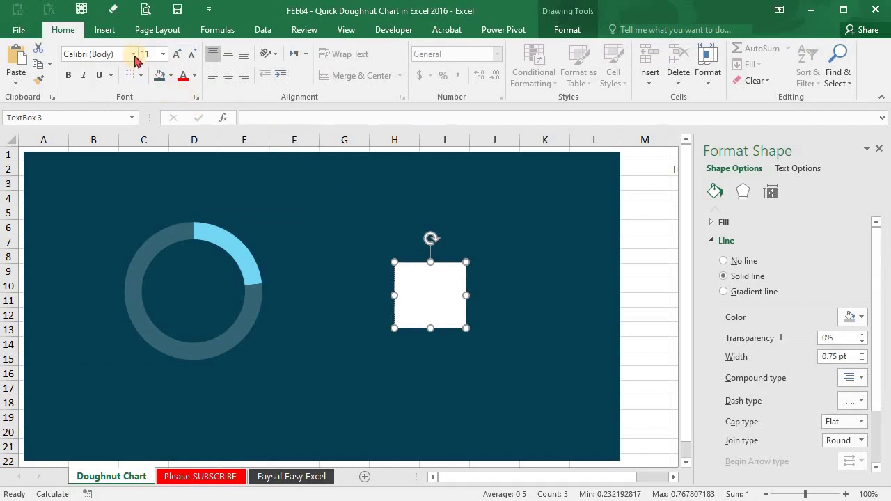
click(373, 258)
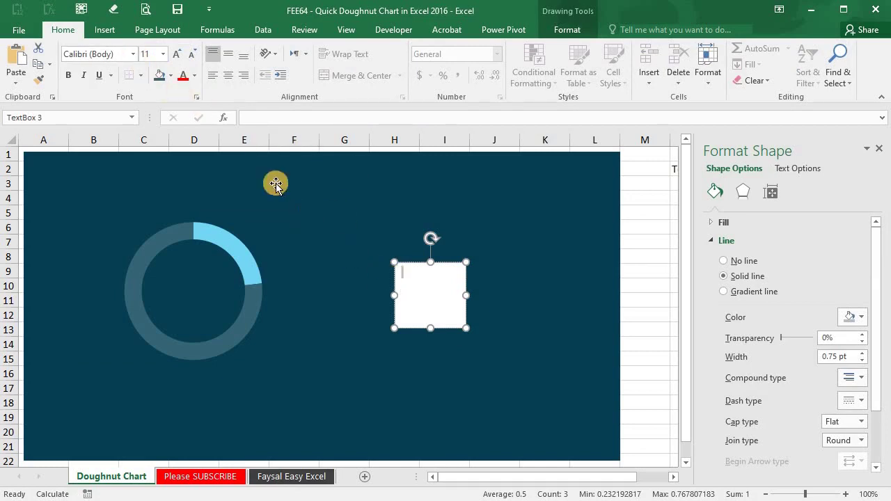
click(133, 55)
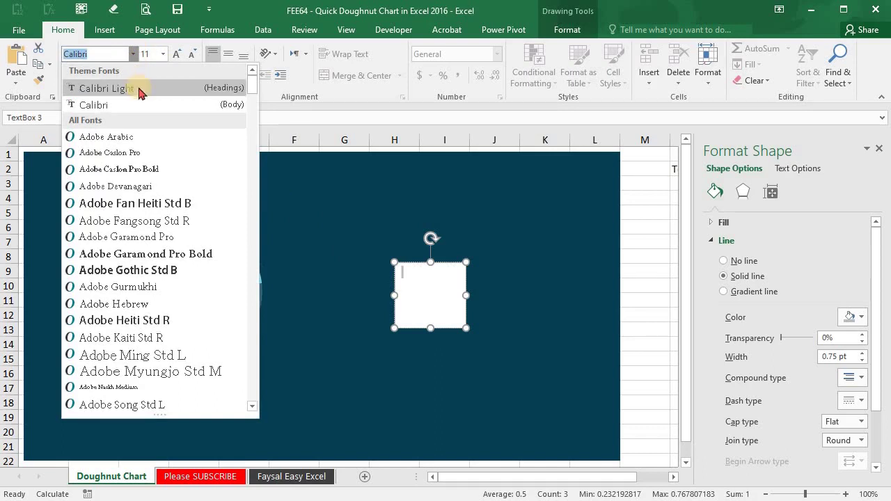
click(140, 90)
text(48)
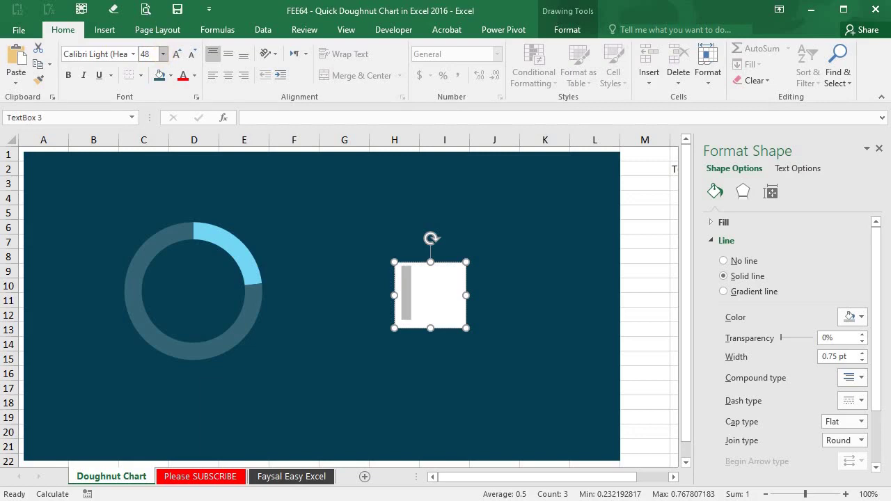
click(105, 30)
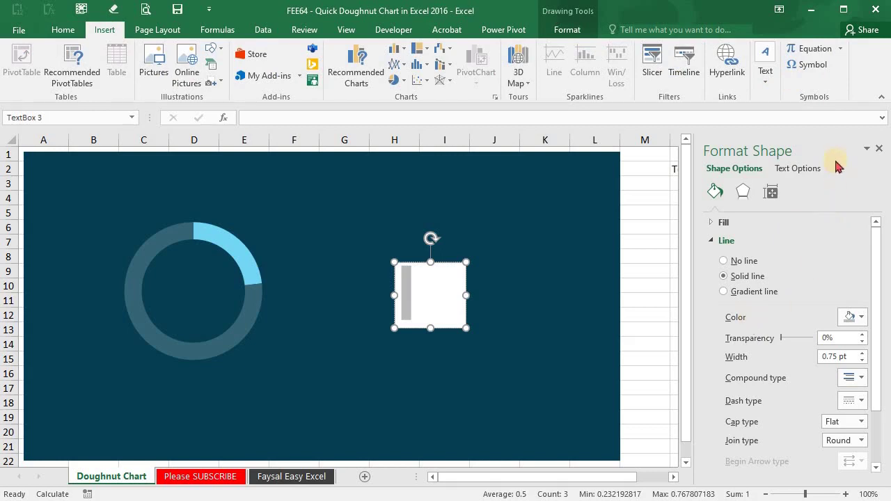
Step: Insert Wingdings symbols 207 and 210 into the text box and widen it to fit both
click(809, 64)
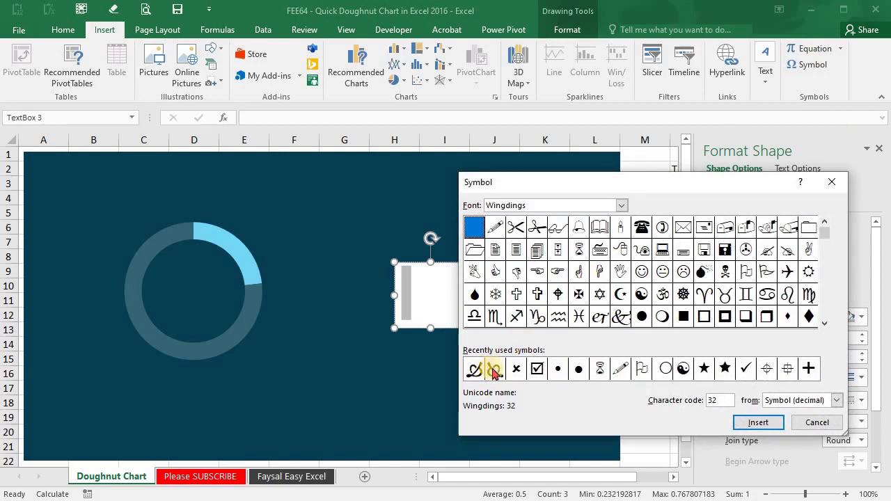
click(493, 372)
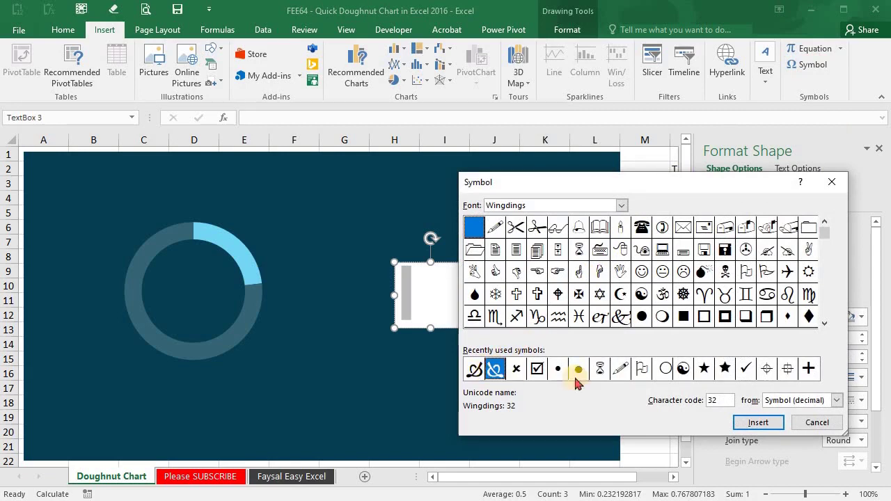
click(749, 424)
click(810, 424)
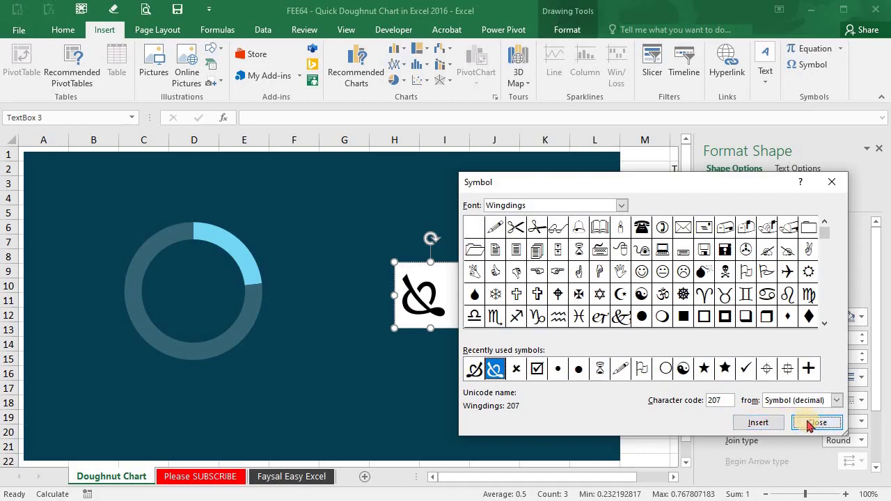
click(473, 370)
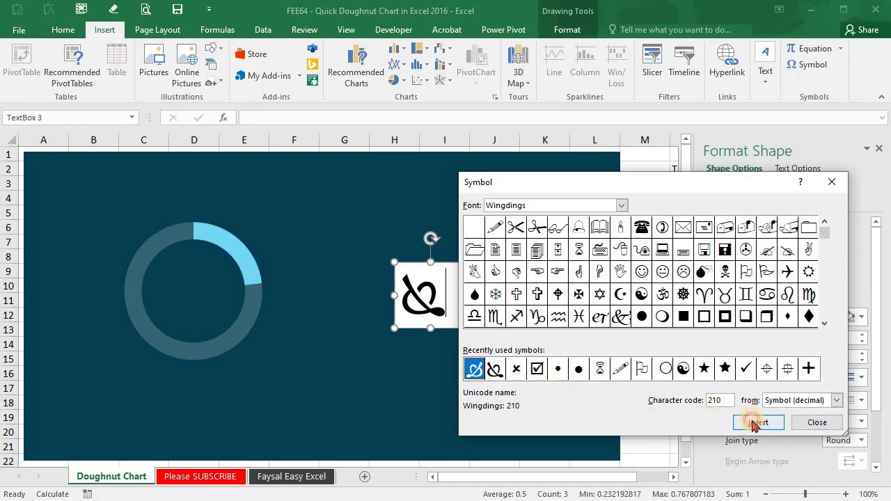
key(Return)
click(811, 425)
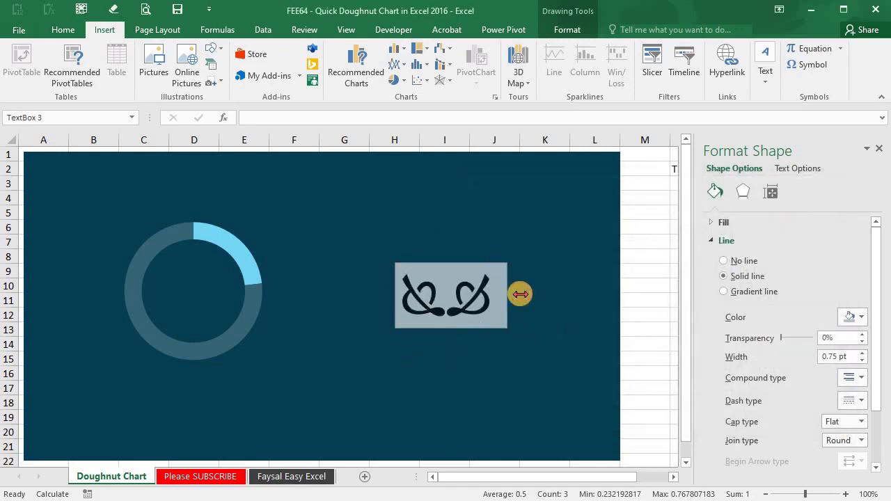
drag(465, 294, 521, 295)
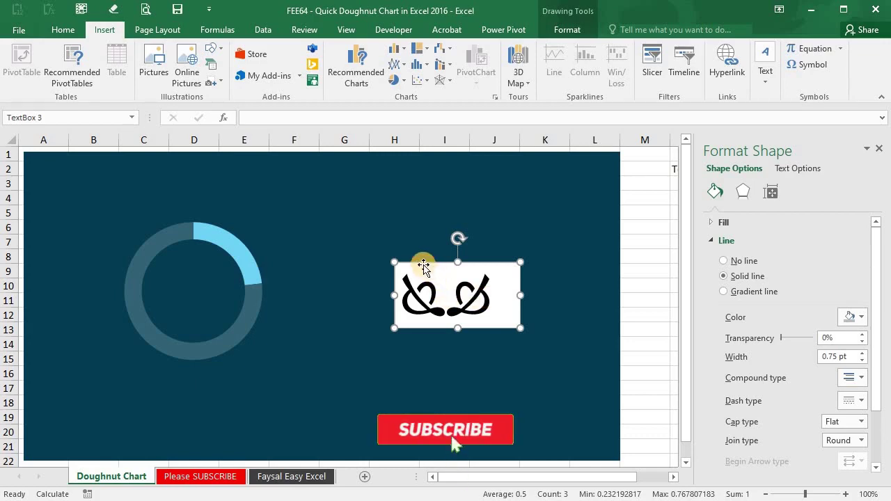
Step: Duplicate the box to the right, leaving a different single icon in each box
ctrl+drag(429, 263, 571, 263)
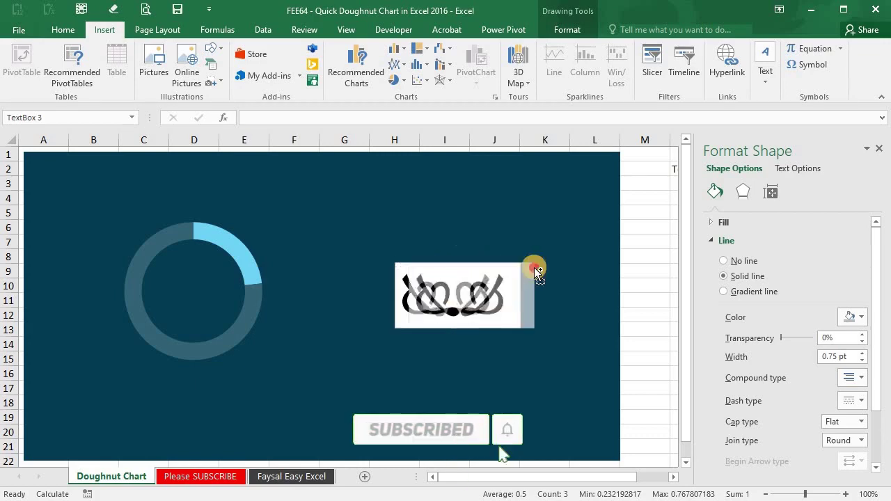
click(451, 298)
key(shift+Right)
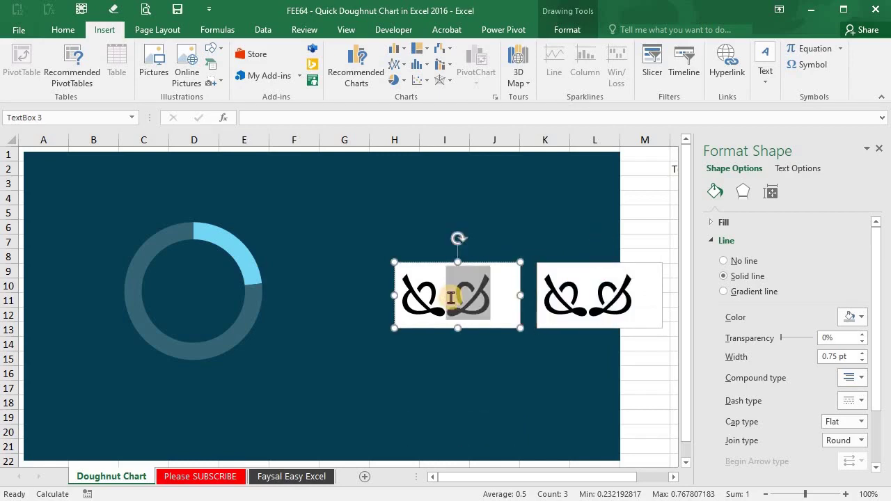
key(Delete)
drag(587, 312, 527, 303)
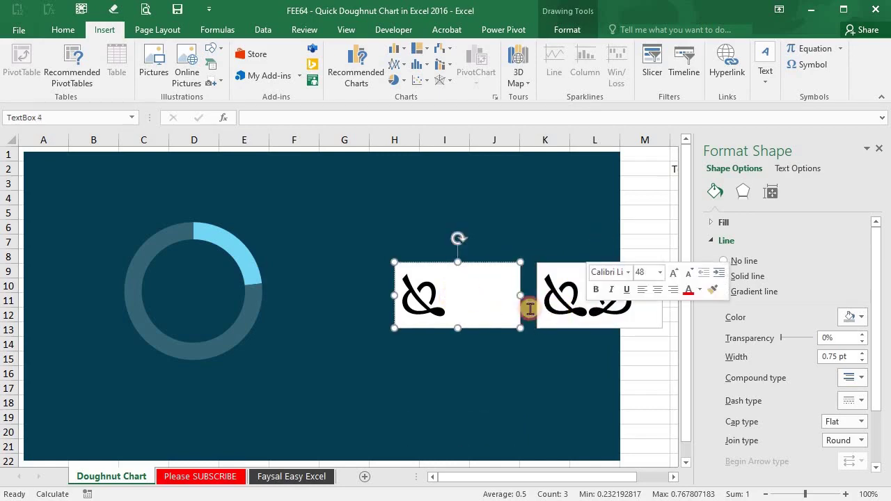
key(Delete)
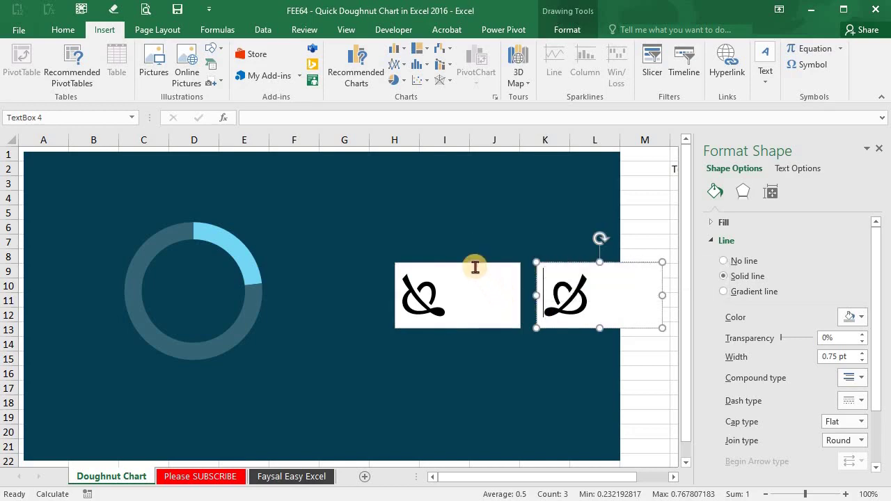
click(461, 261)
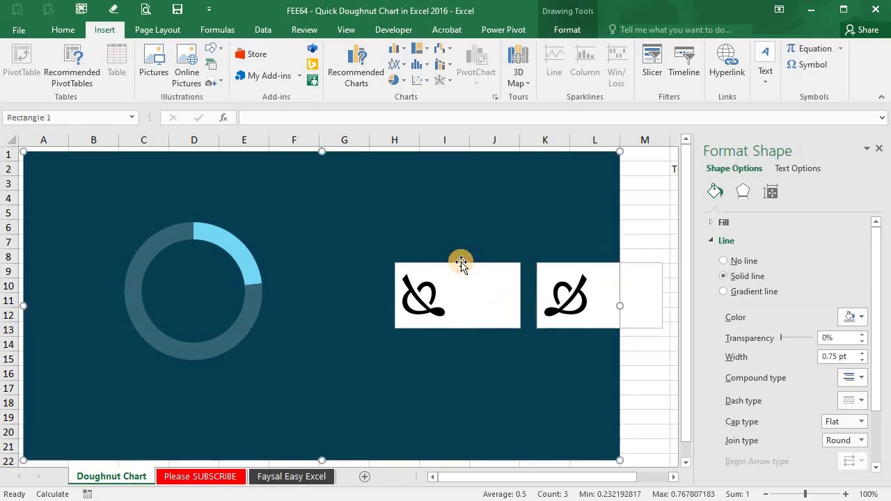
click(432, 268)
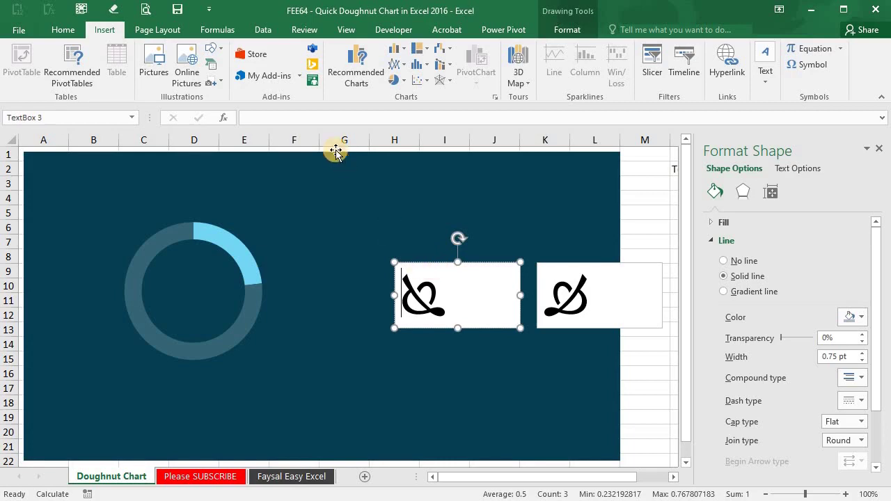
Step: Centre the icon horizontally and vertically in its box and apply a dark fill behind it
click(69, 31)
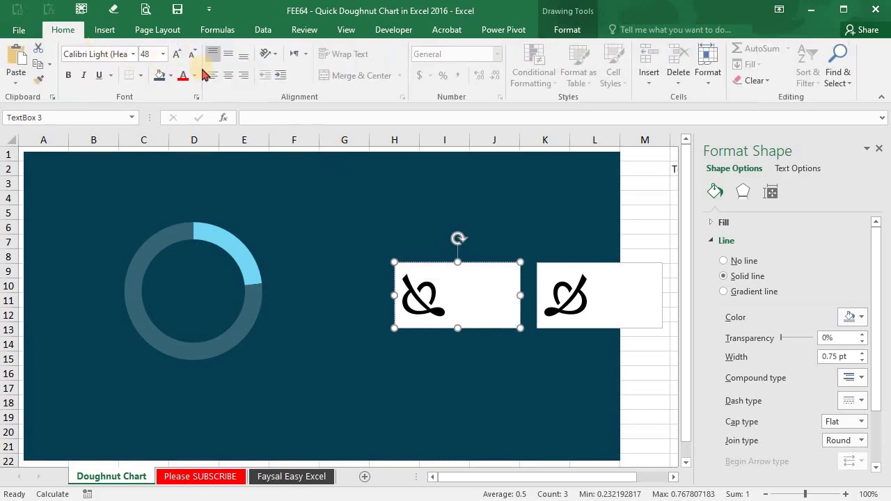
click(227, 74)
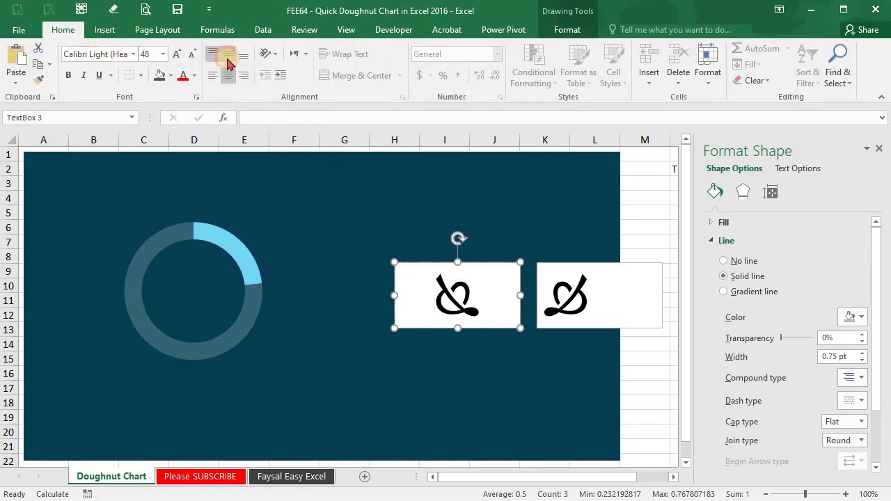
click(229, 55)
click(439, 301)
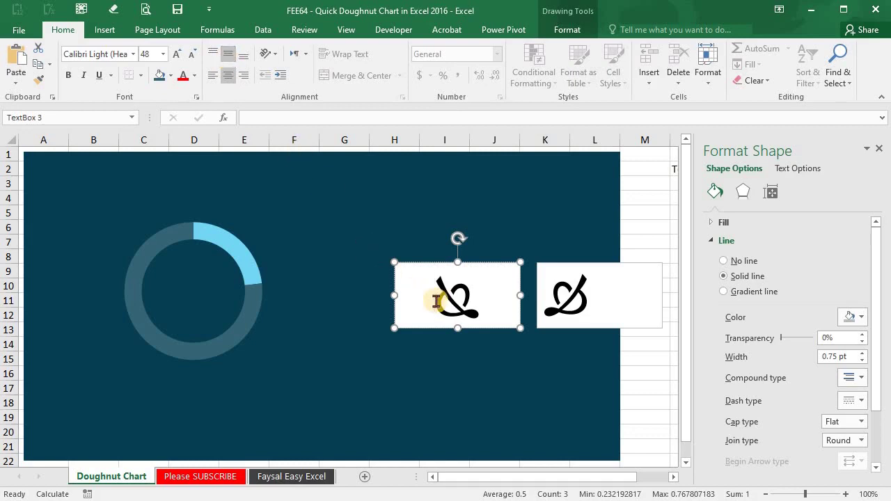
double_click(470, 304)
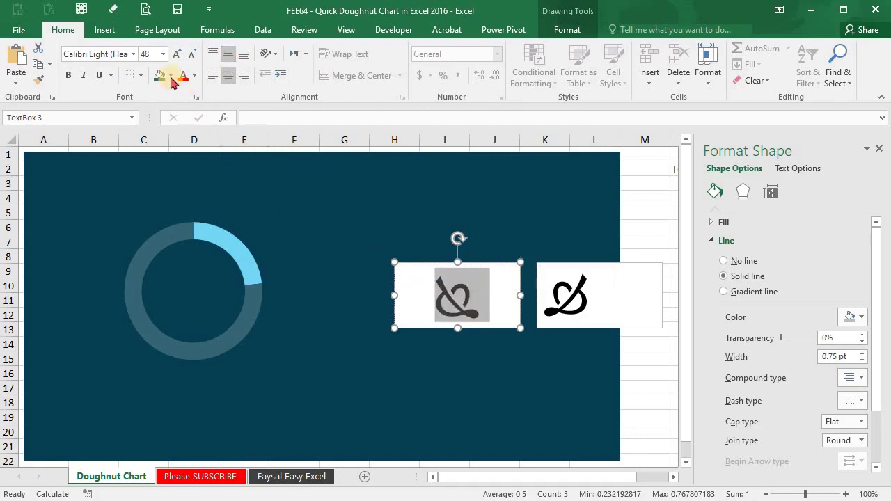
click(170, 75)
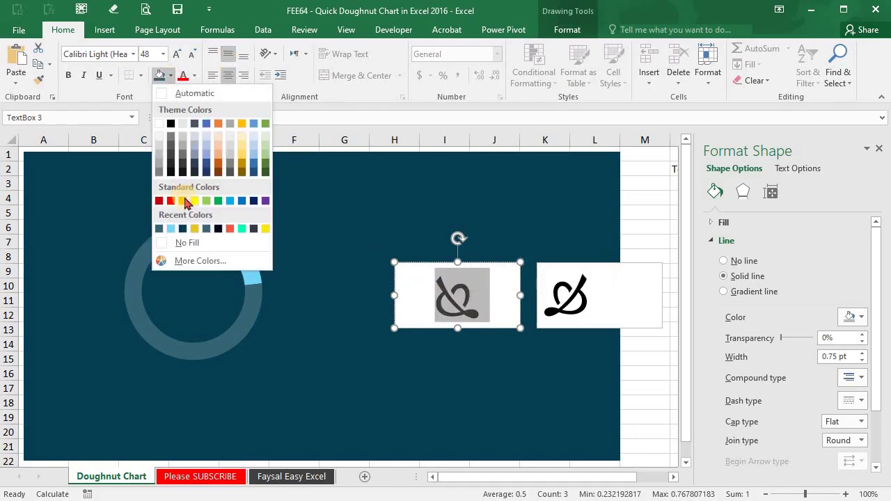
click(183, 230)
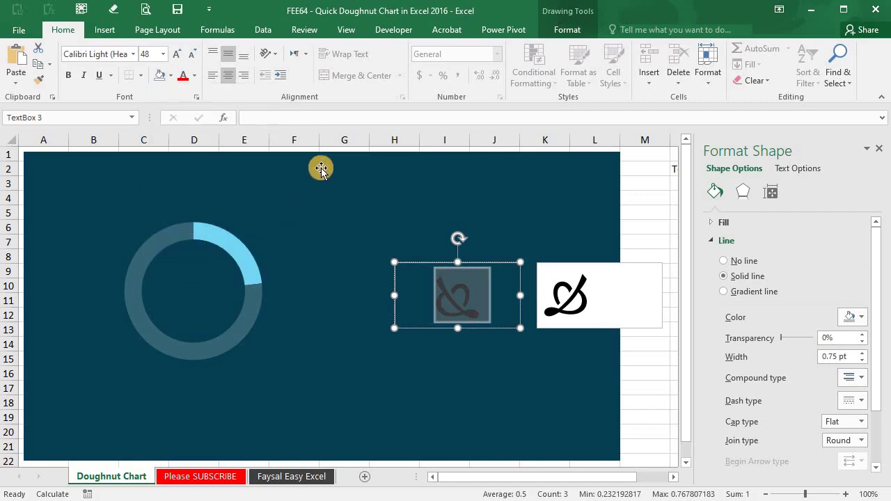
Step: Set the icon box to No Outline and No Fill
click(561, 31)
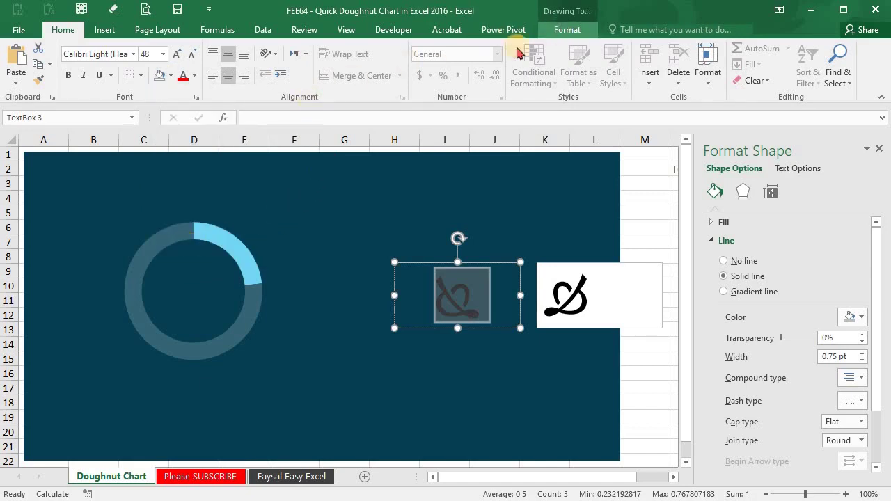
click(363, 64)
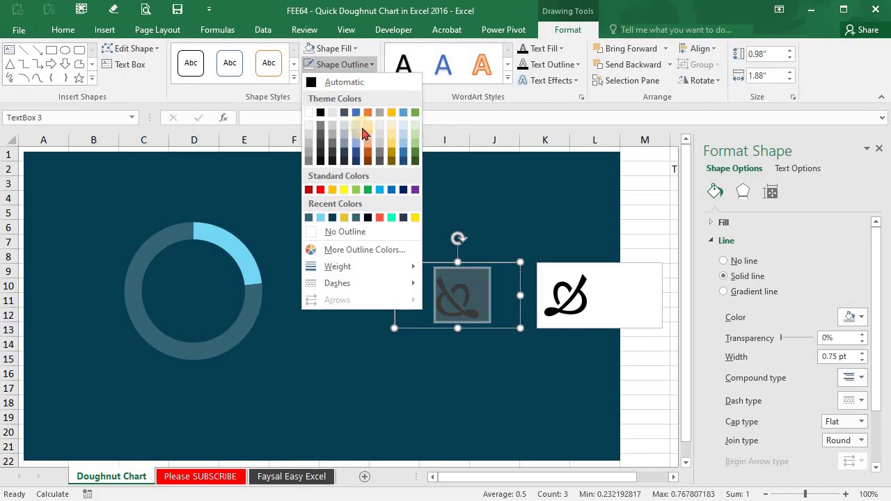
click(357, 232)
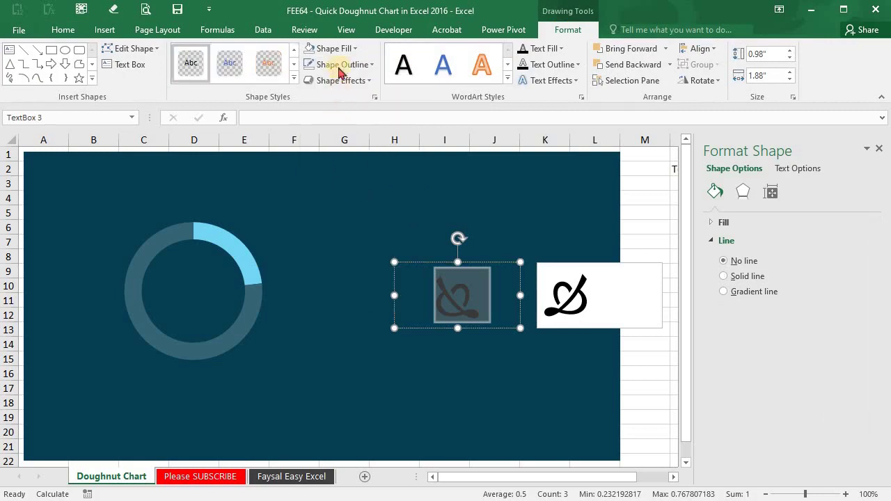
click(333, 48)
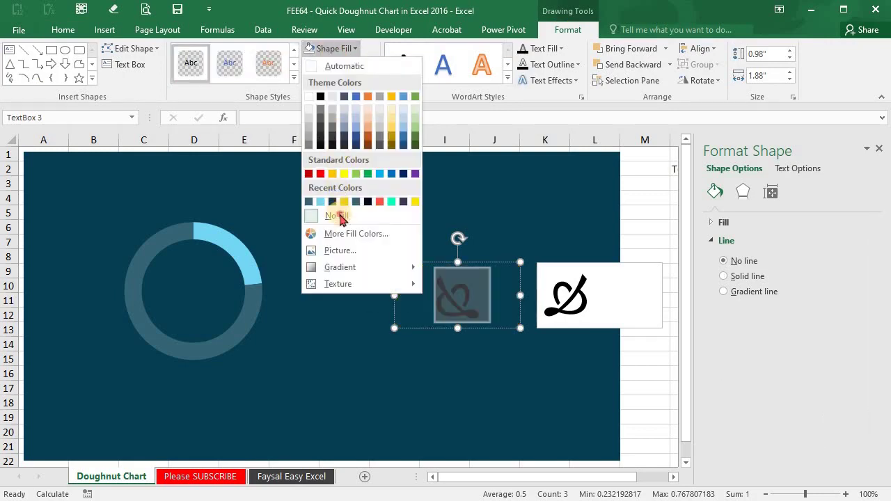
click(338, 216)
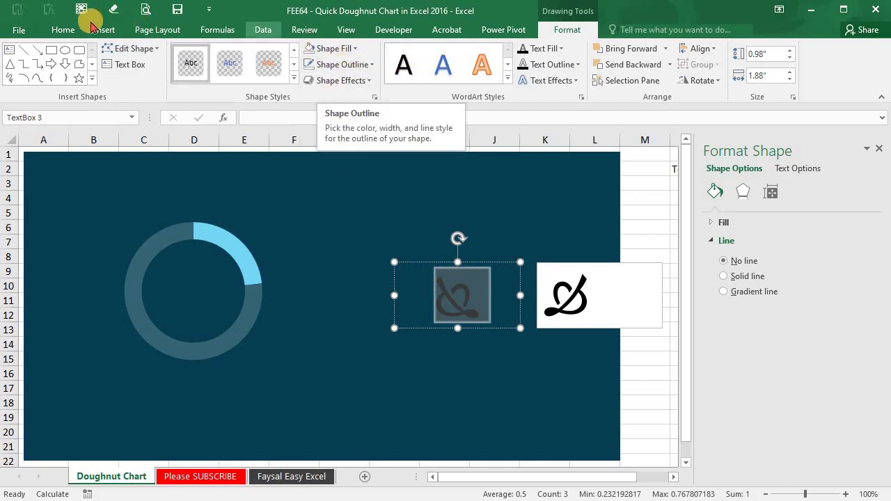
Step: Colour the ampersand icon white and move it into the doughnut's centre
click(63, 30)
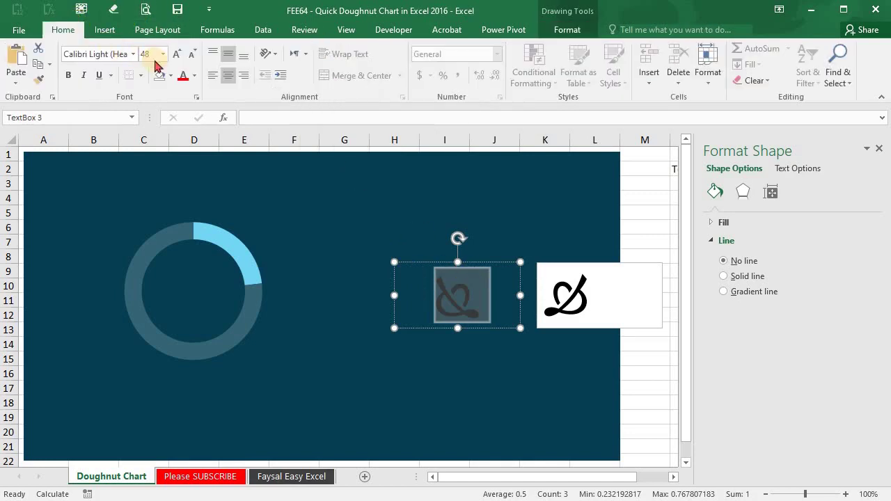
click(195, 76)
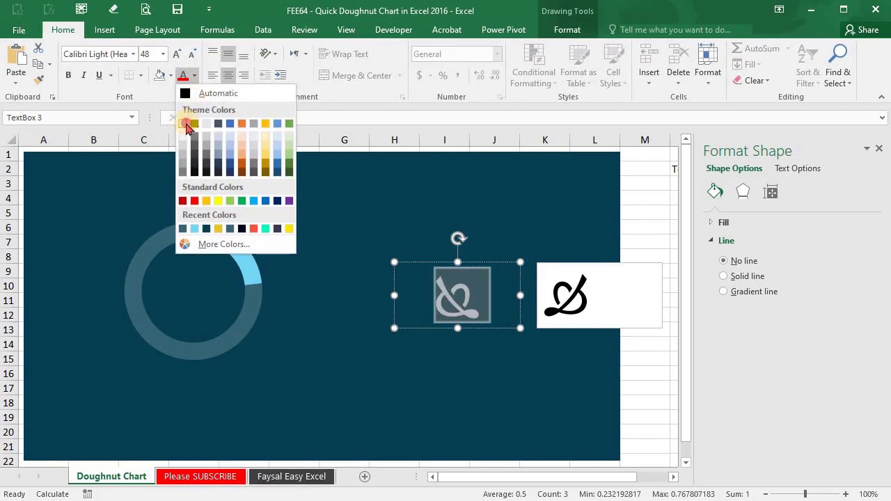
click(184, 124)
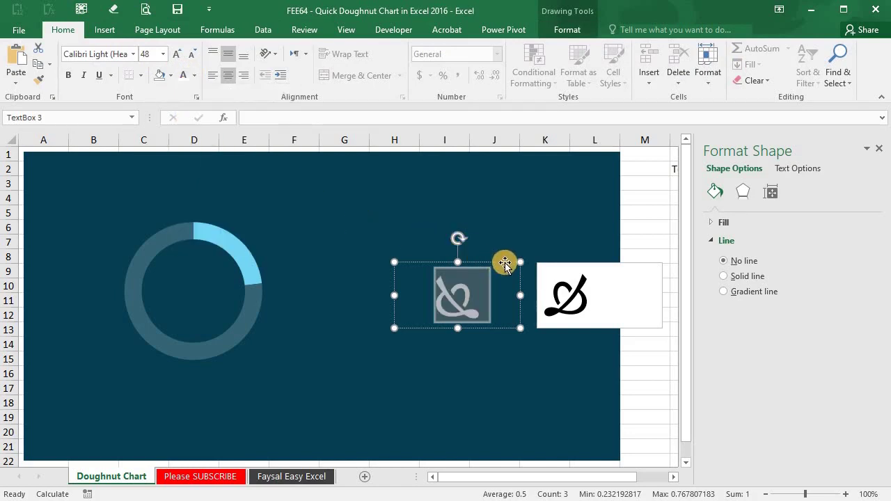
drag(489, 263, 236, 285)
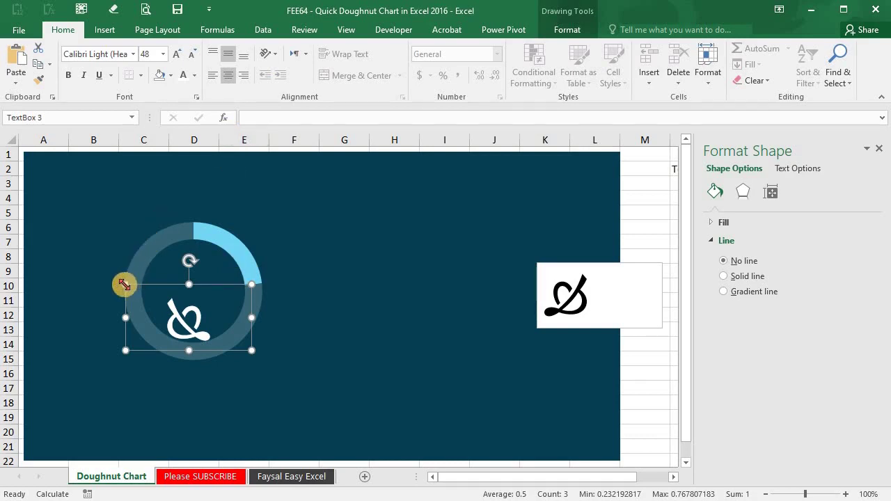
Step: Shrink the ampersand icon from 48 to 32 and nudge it lower inside the doughnut
click(195, 56)
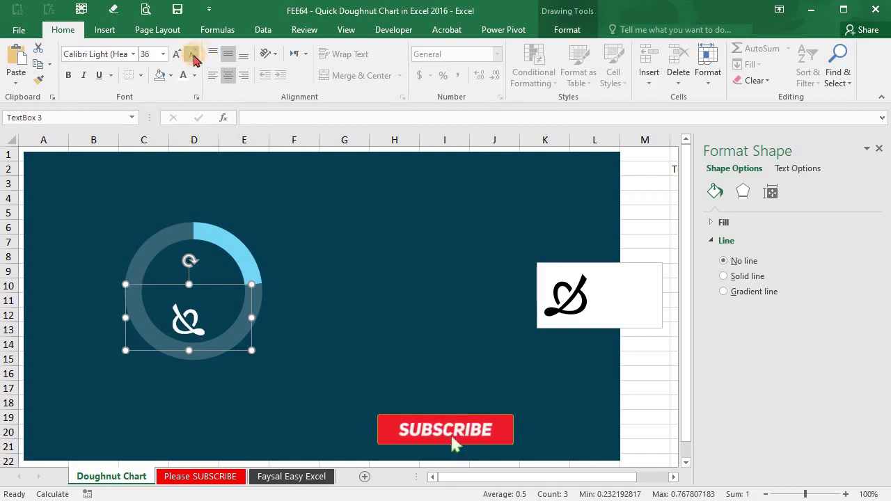
click(195, 55)
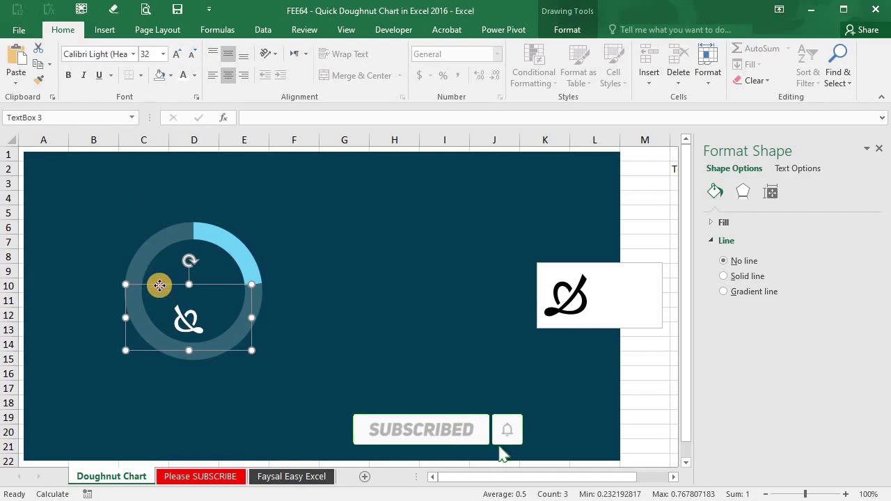
drag(160, 285, 167, 291)
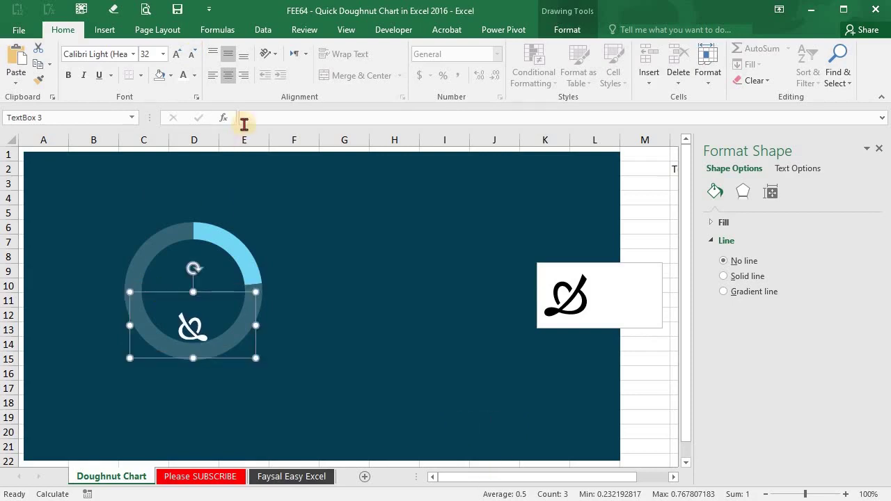
click(267, 201)
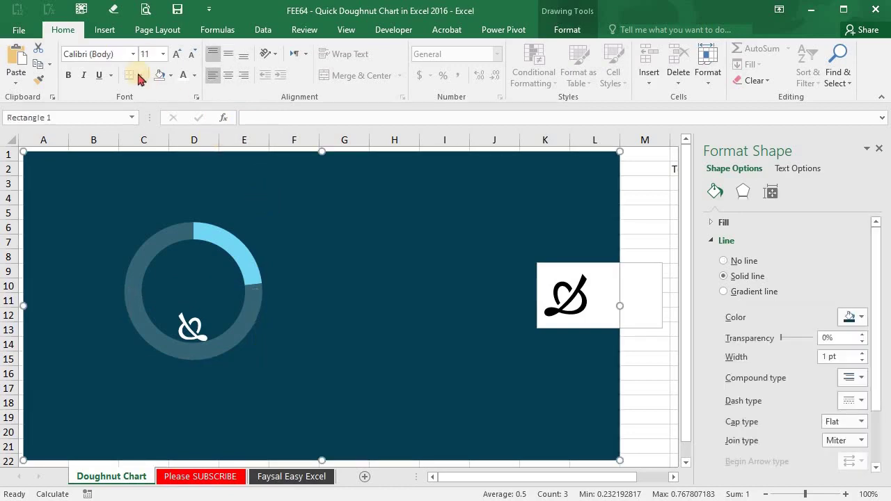
click(109, 32)
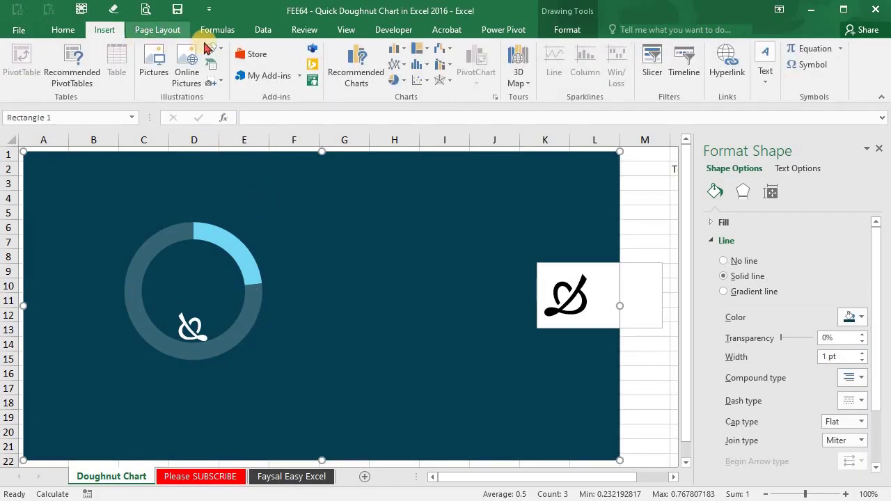
Step: Draw a text box above the doughnut and link it to =$N$3 to show 23%
click(213, 48)
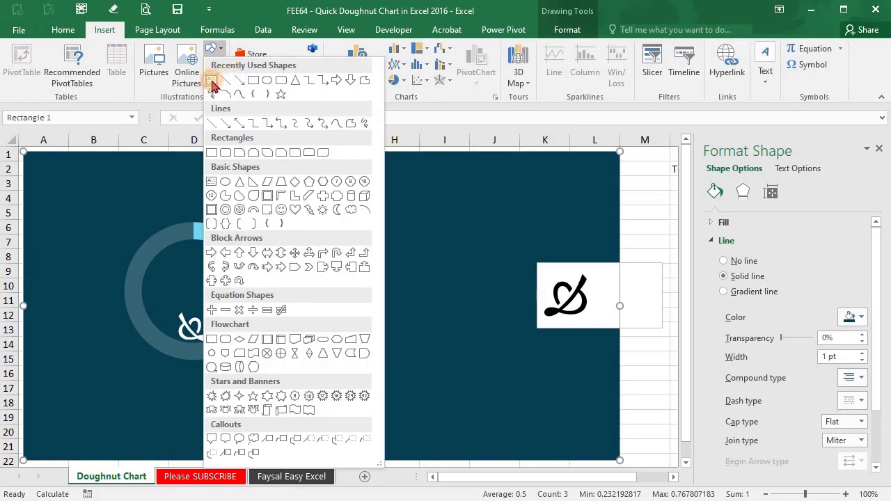
click(209, 78)
drag(290, 196, 372, 251)
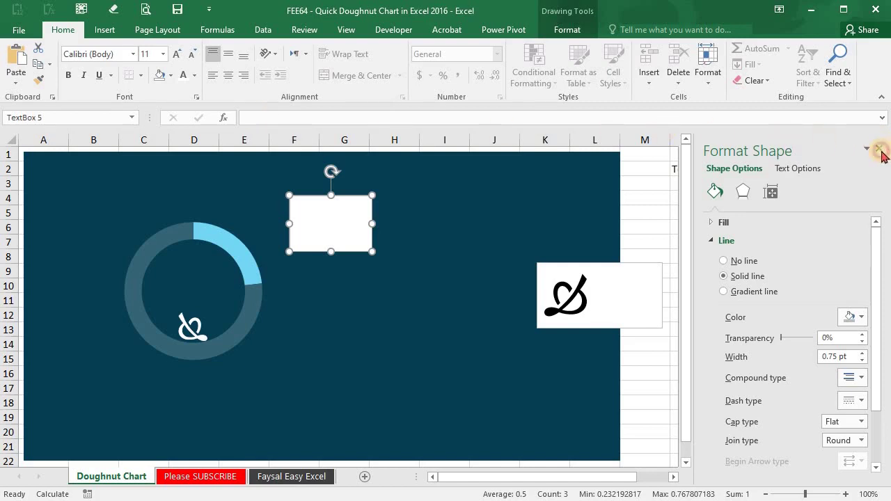
click(332, 117)
text(=)
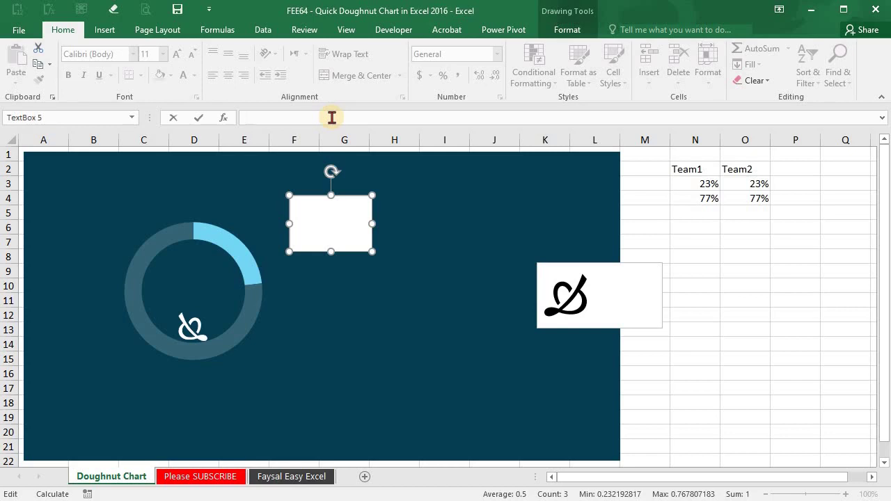
click(703, 187)
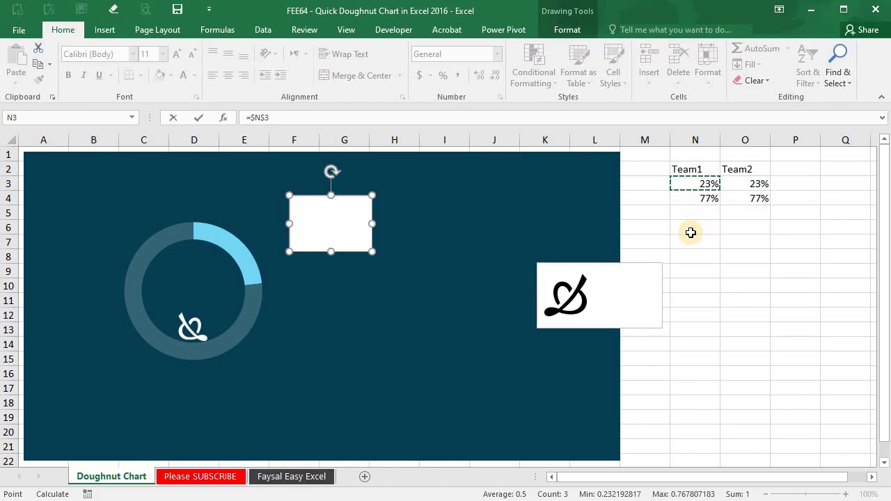
key(Return)
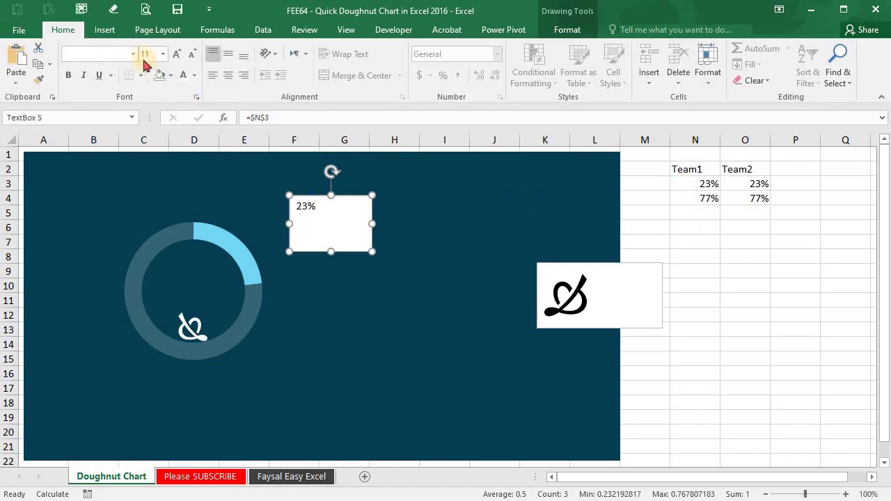
Step: Set the 23% label's font to Bahnschrift SemiBold at size 35
click(133, 55)
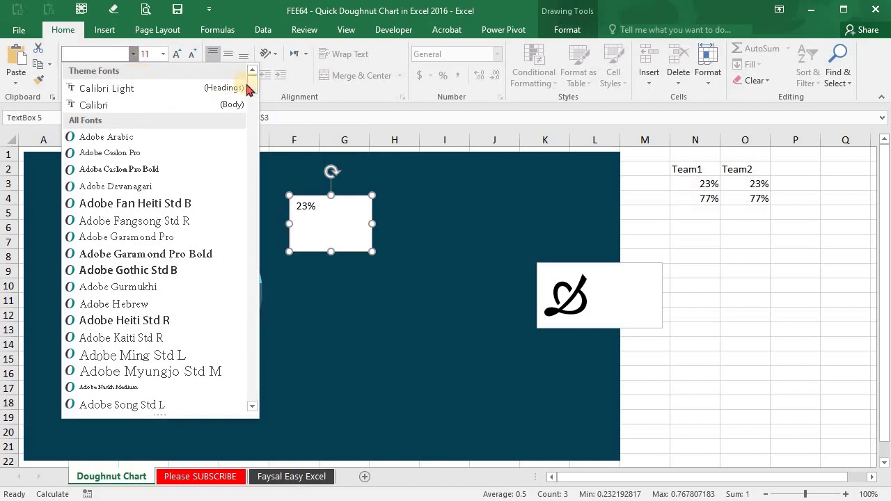
drag(254, 89, 252, 113)
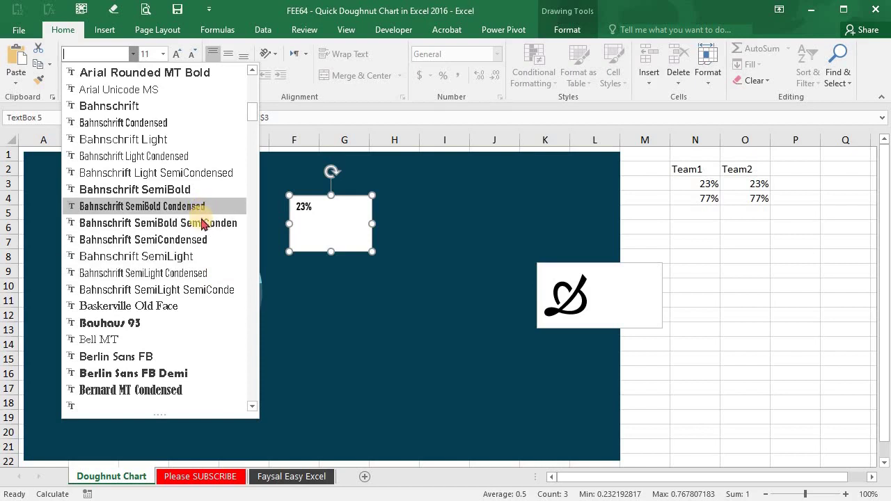
key(Return)
click(152, 53)
text(35)
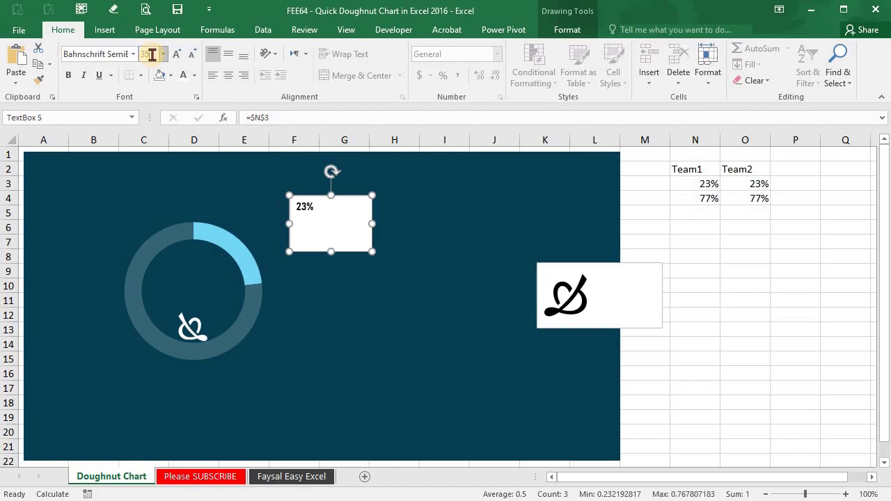
key(Return)
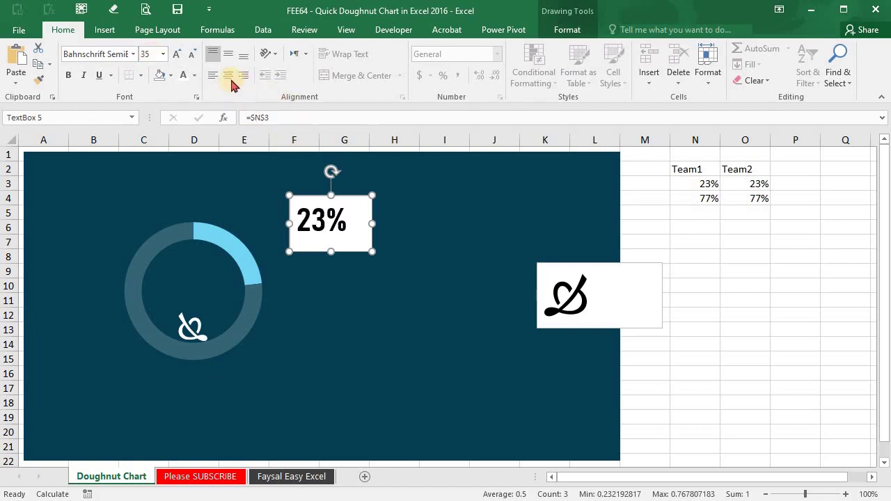
Step: Centre the 23% text in white and remove the box's fill and outline
click(229, 75)
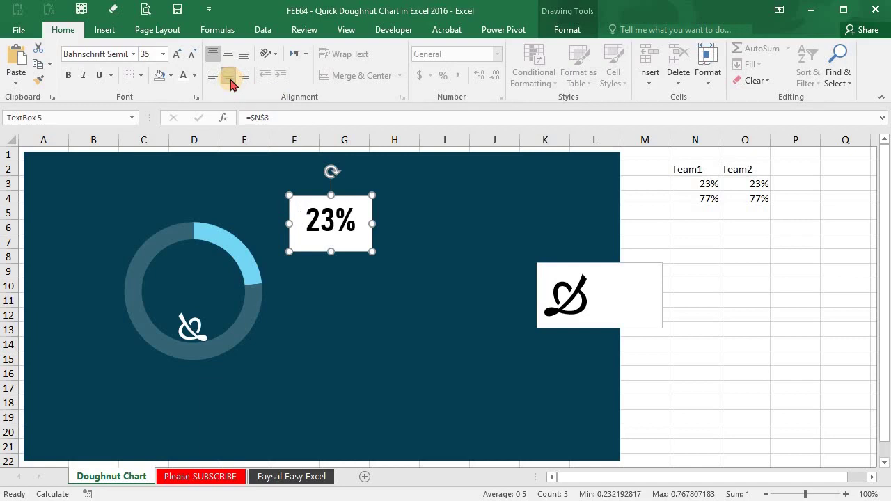
click(194, 78)
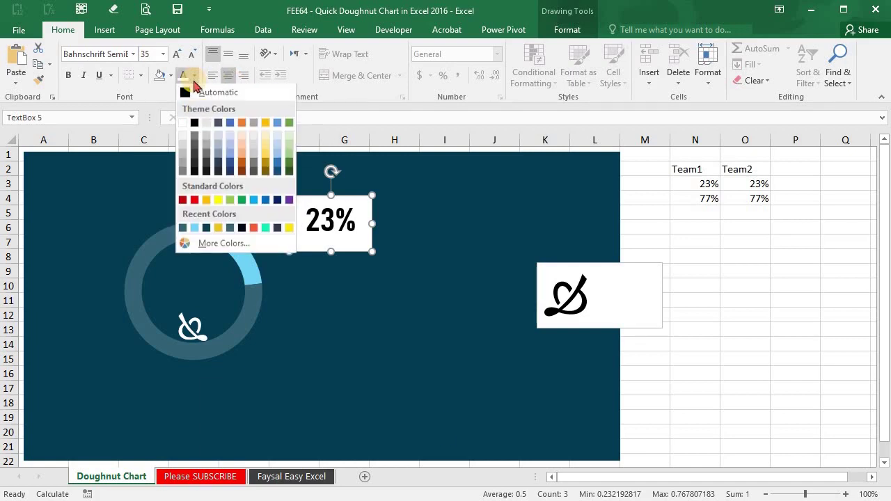
click(186, 129)
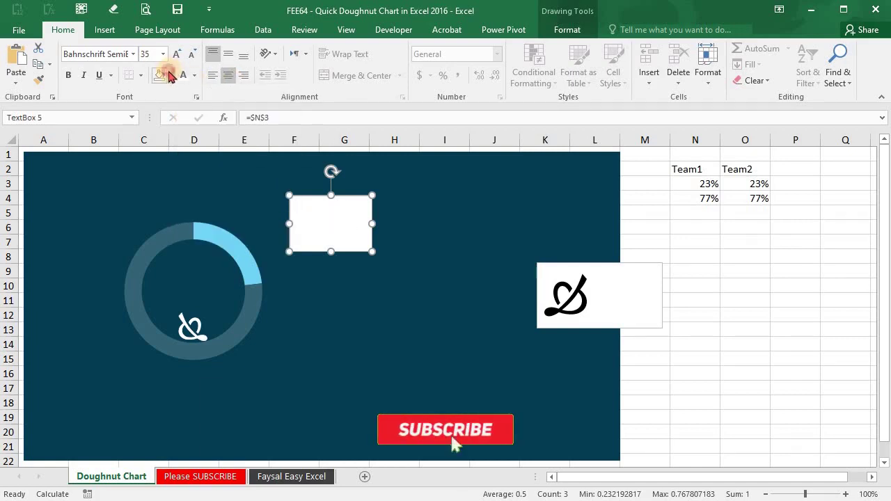
click(170, 75)
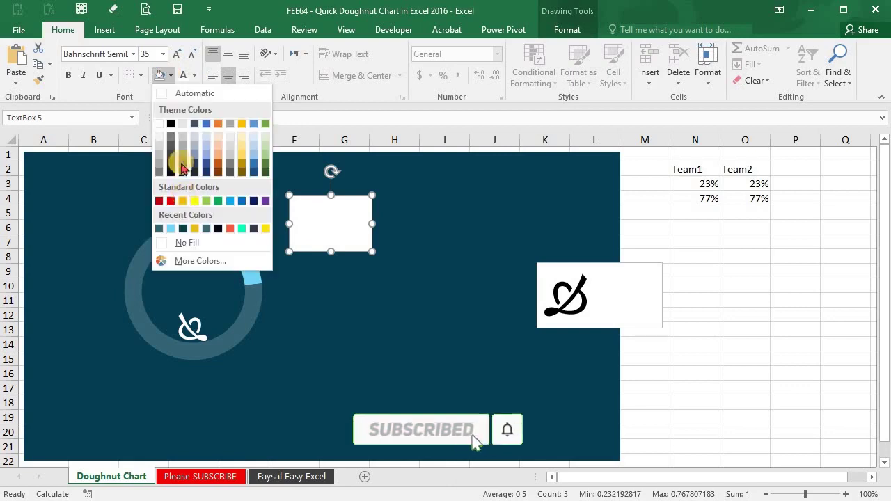
click(186, 242)
click(567, 30)
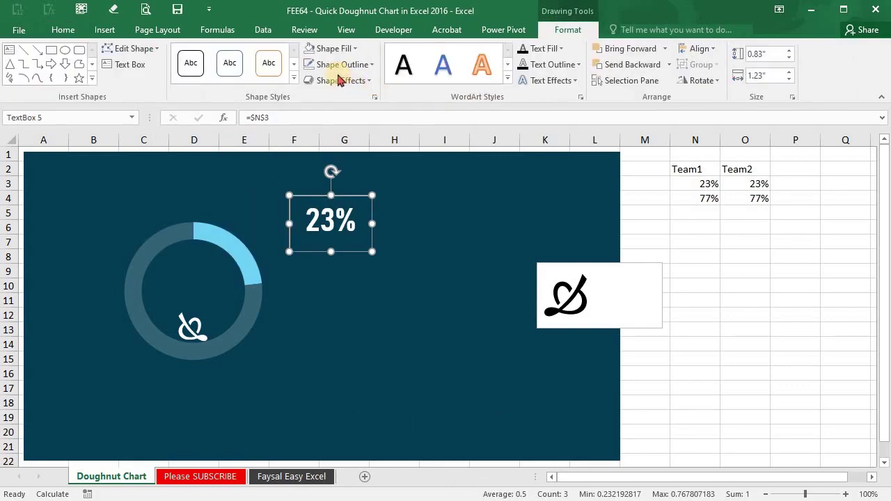
click(334, 66)
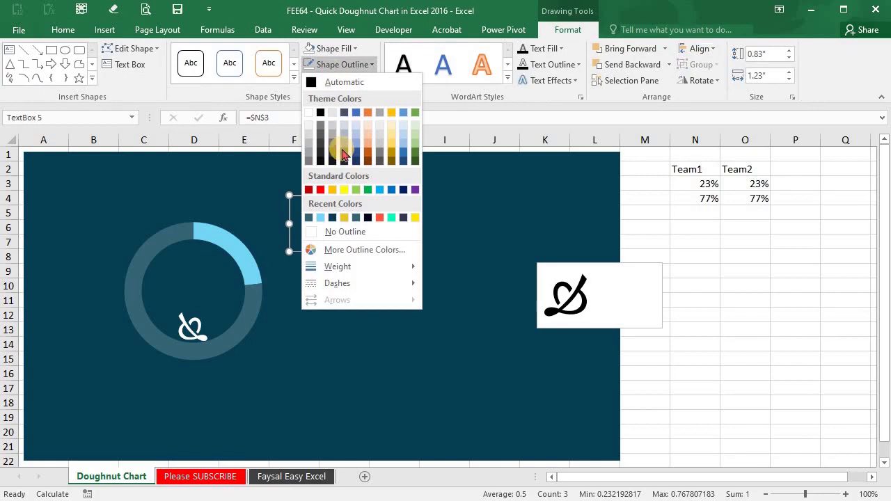
click(343, 235)
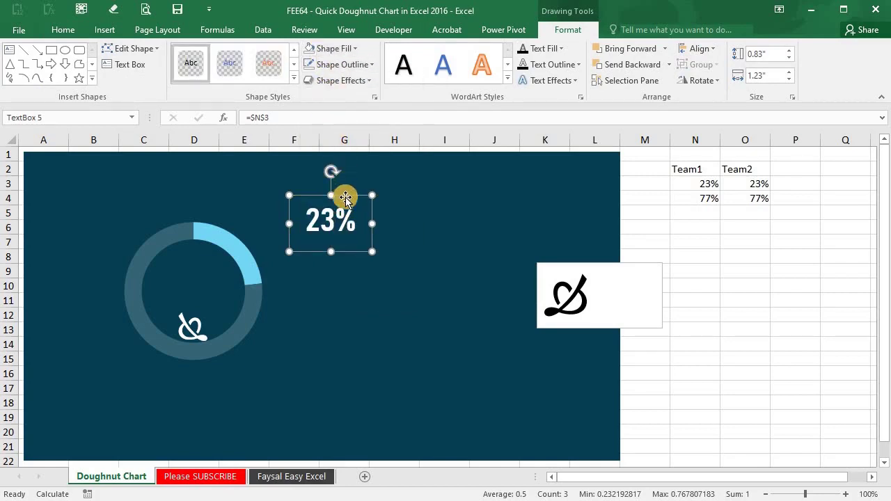
Step: Move the 23% label into the doughnut centre and change its font to Agency FB
drag(346, 198, 197, 279)
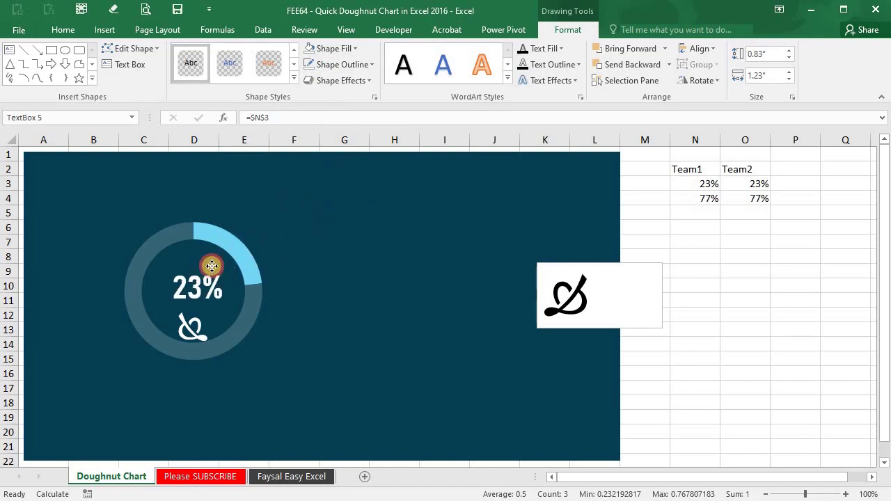
click(61, 32)
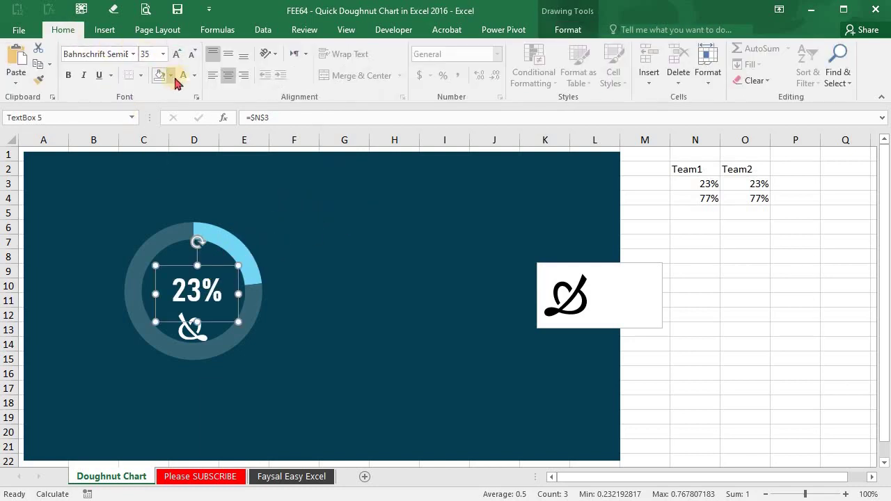
click(133, 55)
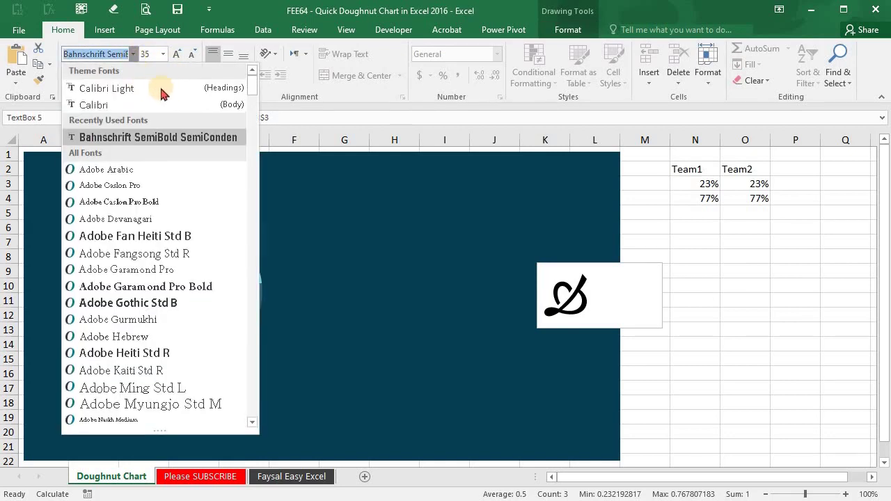
click(254, 115)
scroll(253, 114, down, 5)
scroll(252, 114, up, 1)
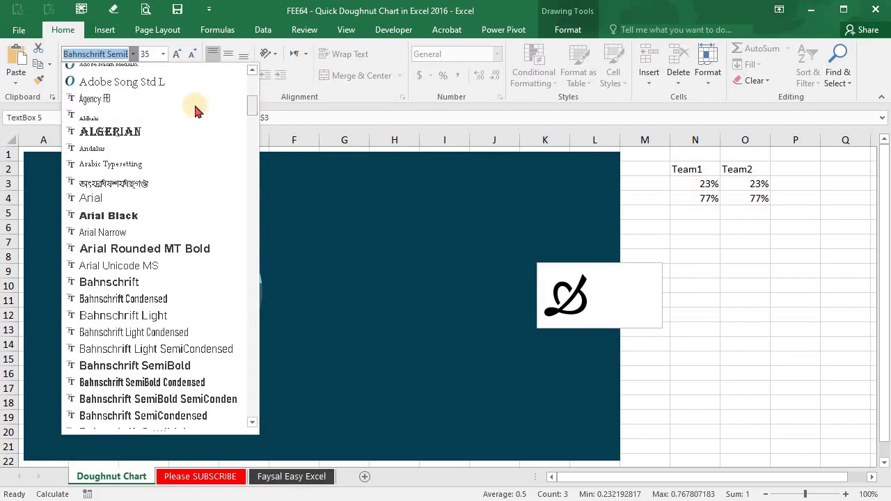
click(193, 103)
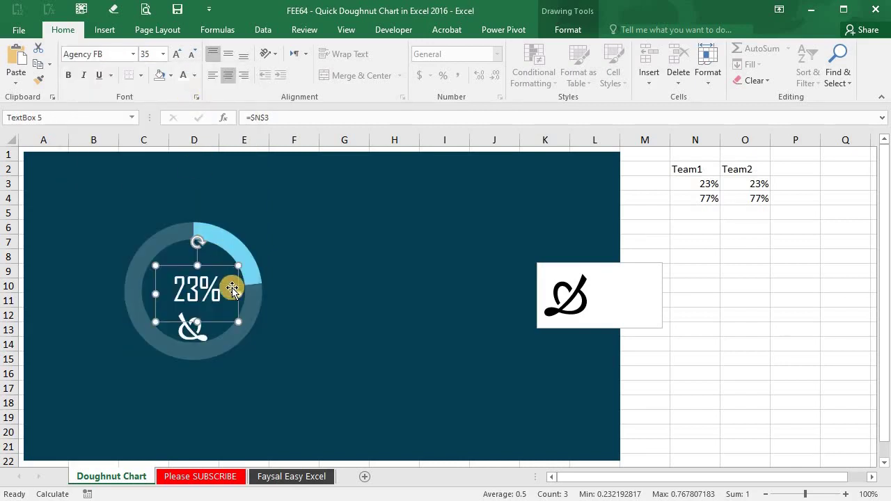
Step: Select the icon box under the label, dismiss the Font Color palette, then select the navy background
click(193, 337)
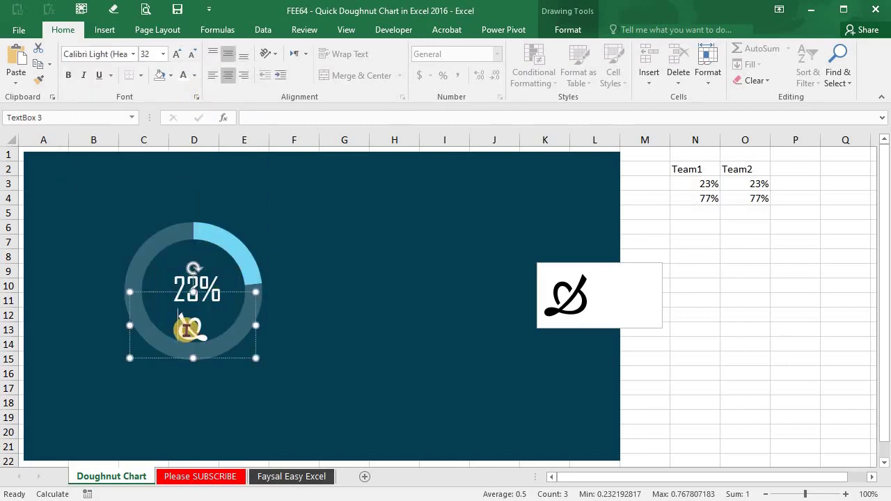
click(195, 75)
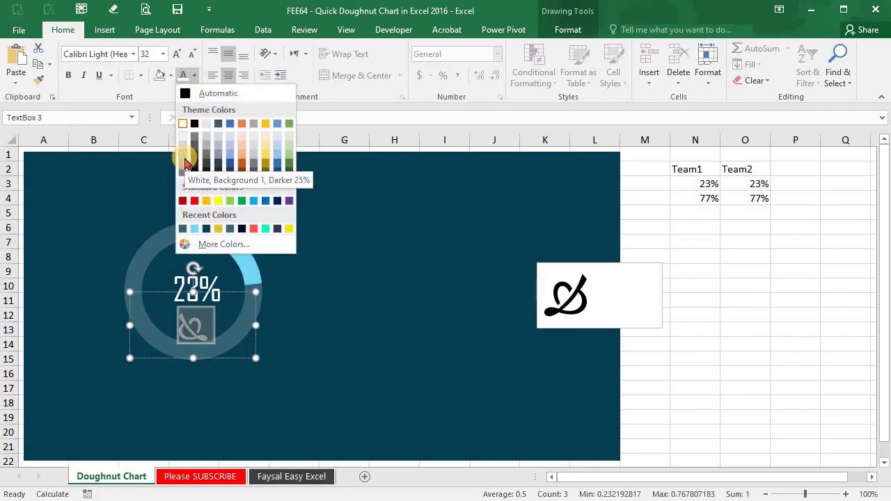
click(342, 99)
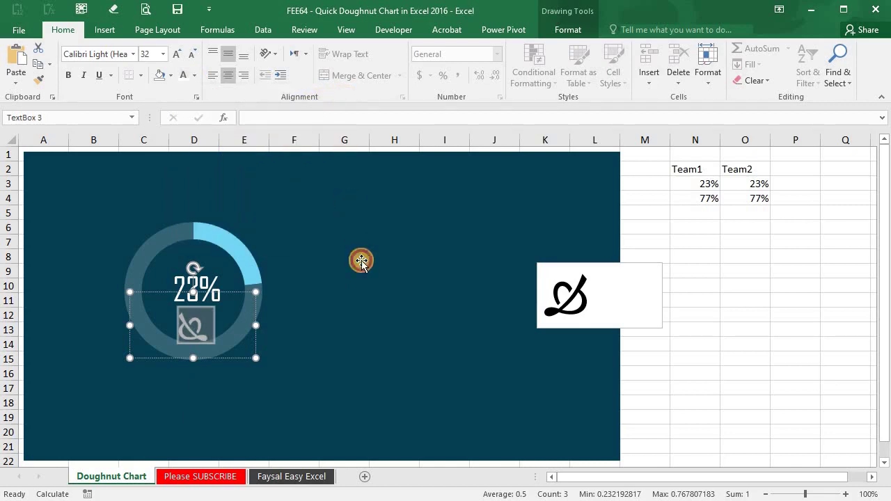
click(361, 261)
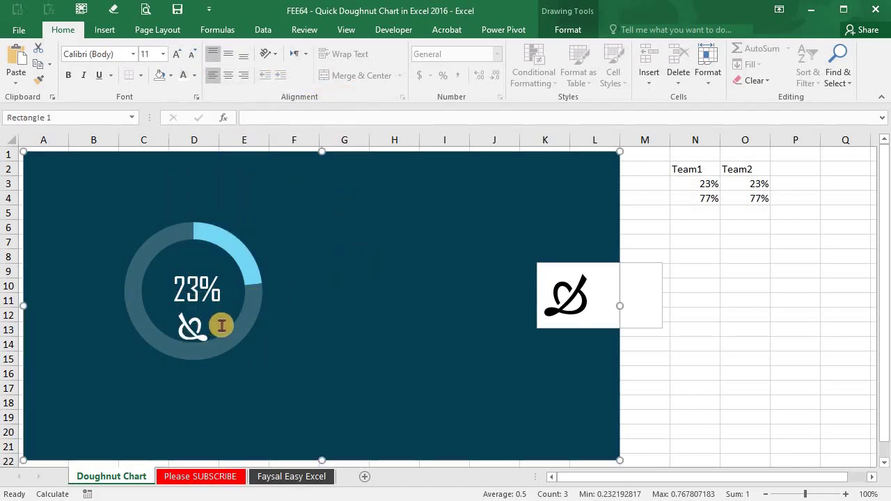
Step: Draw a plain rectangle below the doughnut, then delete it
click(106, 31)
click(215, 55)
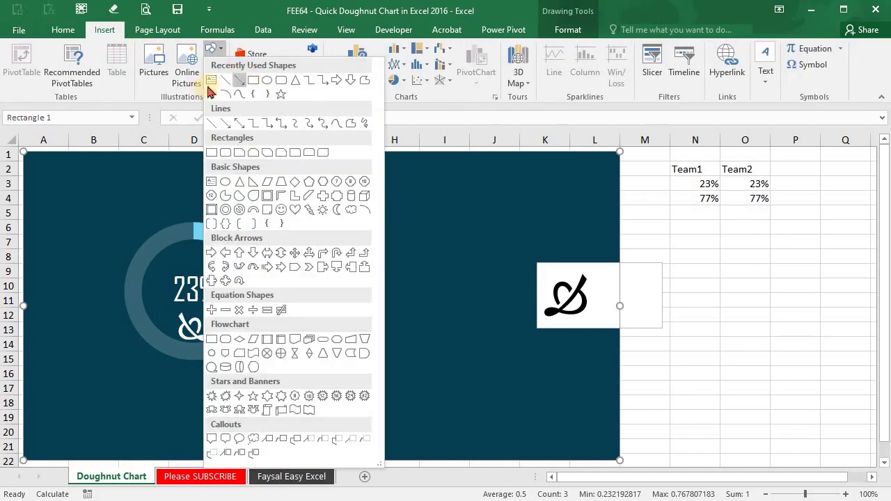
click(253, 81)
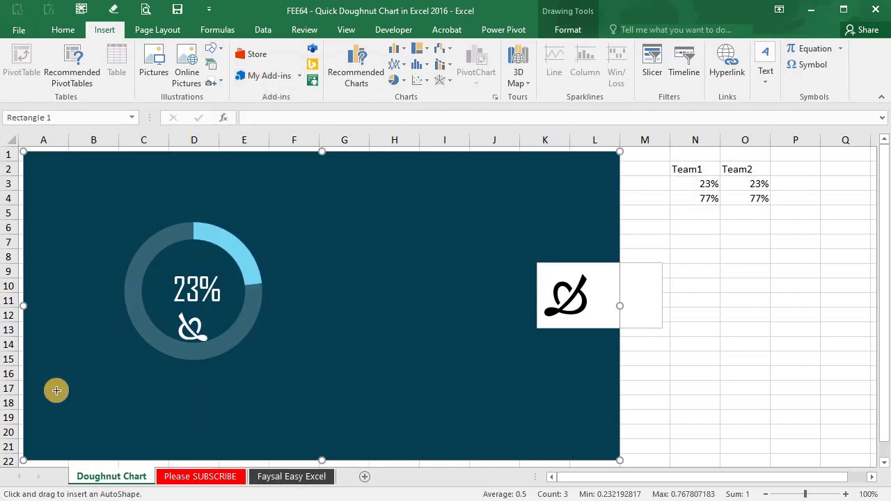
mouse_move(56, 390)
mouse_down()
mouse_move(311, 443)
mouse_move(326, 433)
mouse_up()
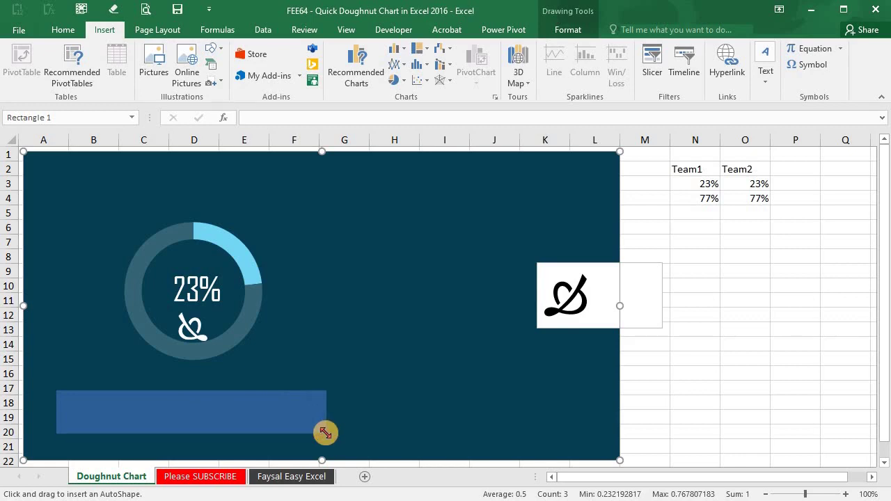
drag(325, 433, 325, 433)
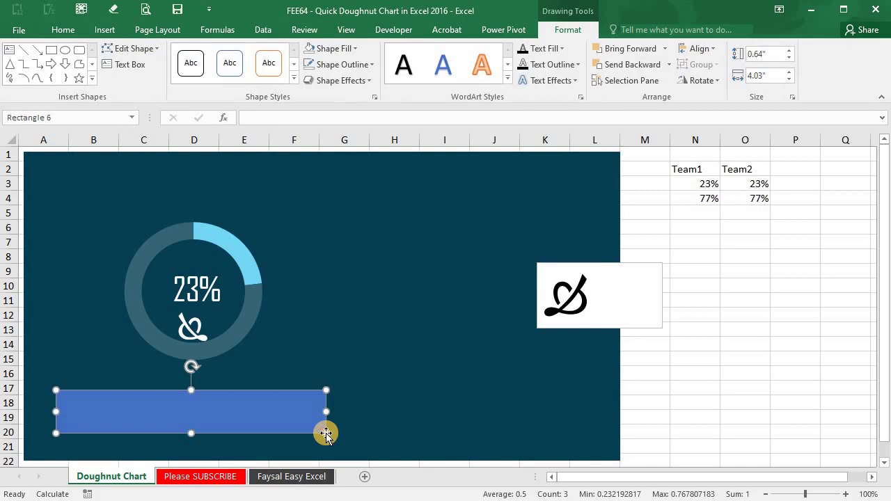
key(Delete)
Step: Draw a rounded rectangle bar below the doughnut and nudge it slightly lower
click(104, 29)
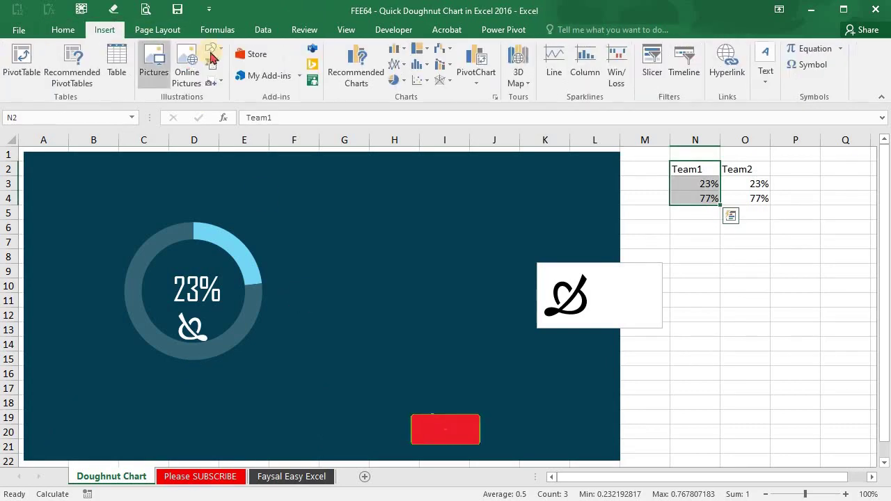
click(213, 56)
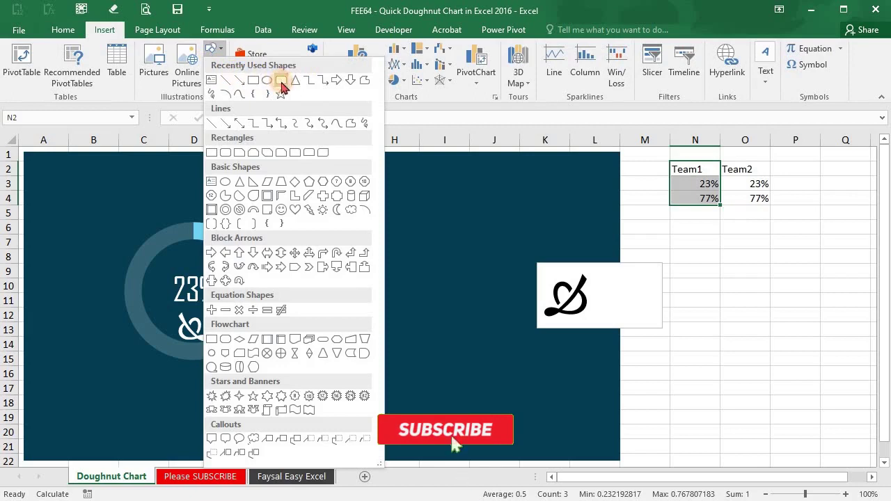
click(282, 84)
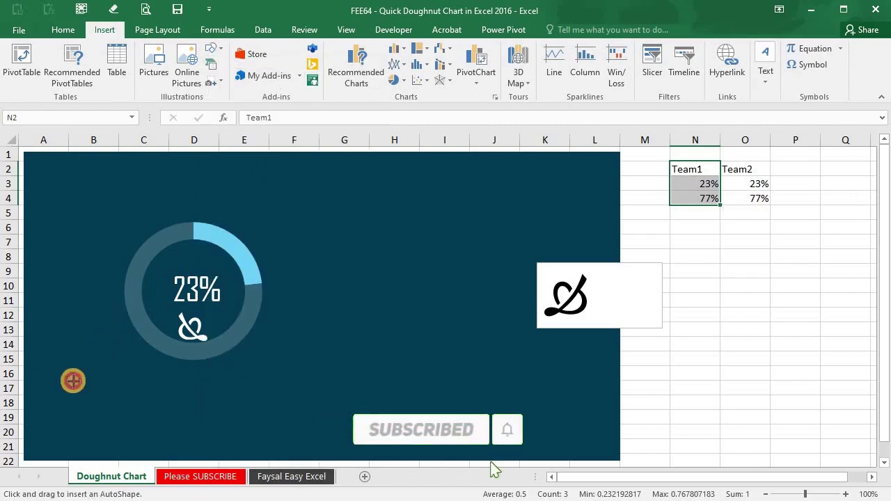
mouse_move(73, 381)
mouse_down()
mouse_move(322, 433)
mouse_move(331, 425)
mouse_up()
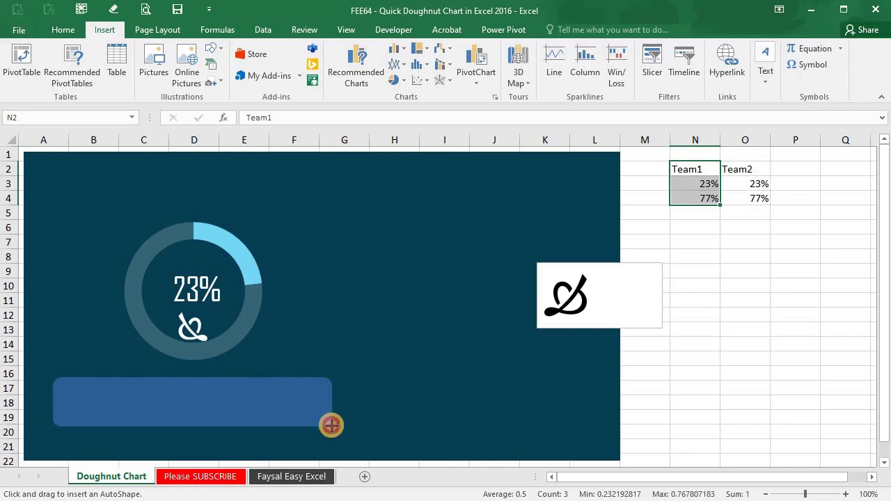
drag(322, 421, 321, 422)
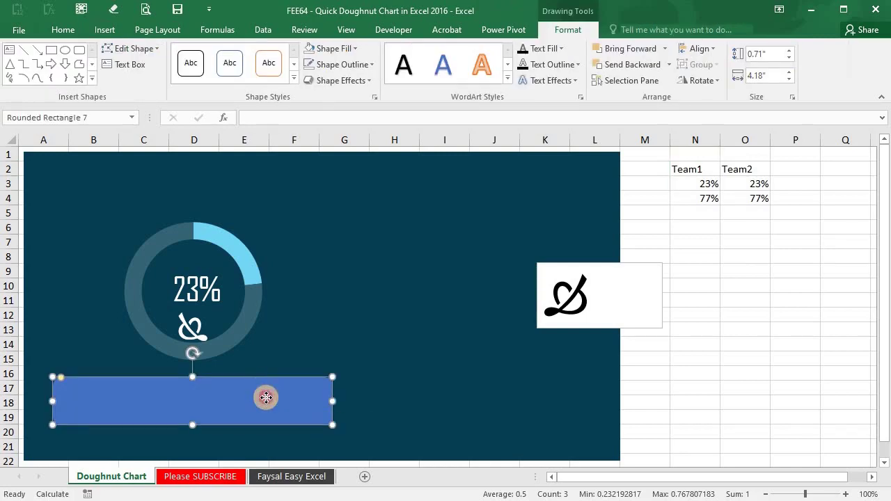
drag(264, 392, 269, 400)
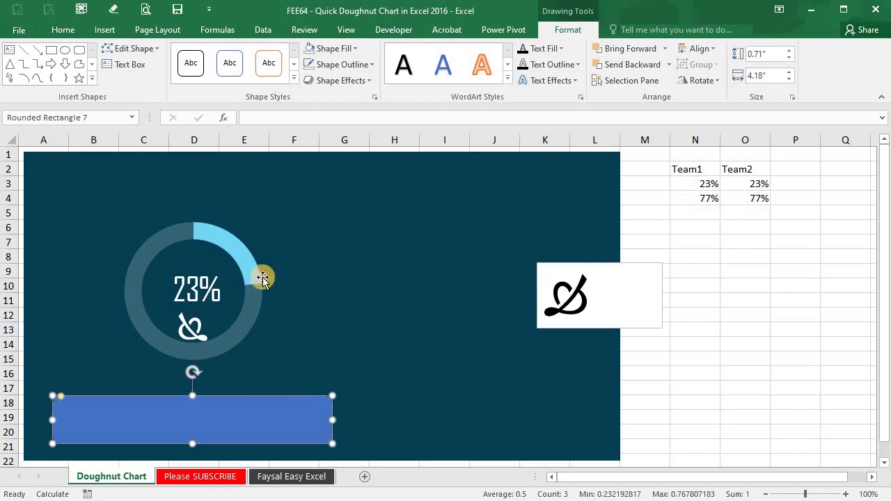
Step: Give the bar a light blue fill and outline, and drag its top edge down to slim it
click(337, 48)
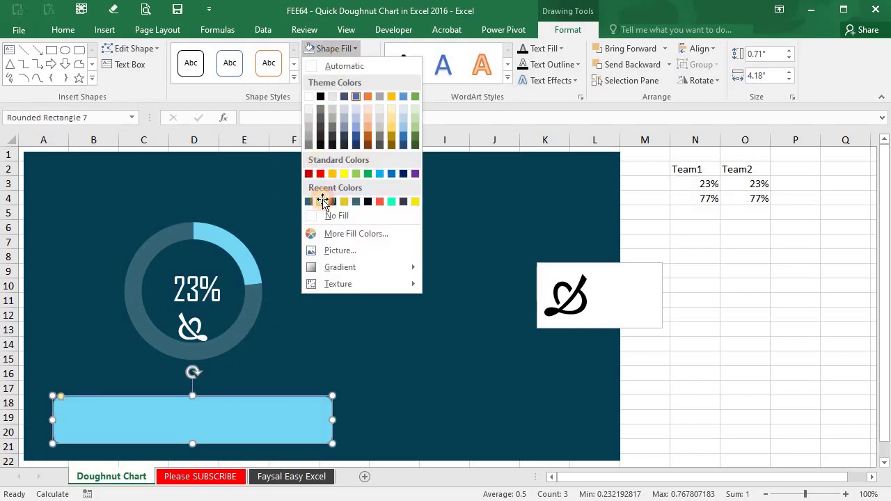
click(320, 202)
click(335, 64)
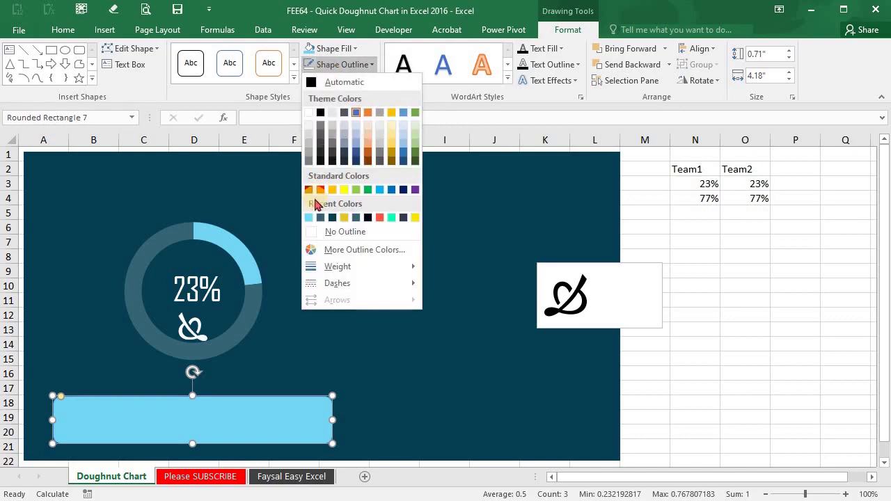
click(308, 217)
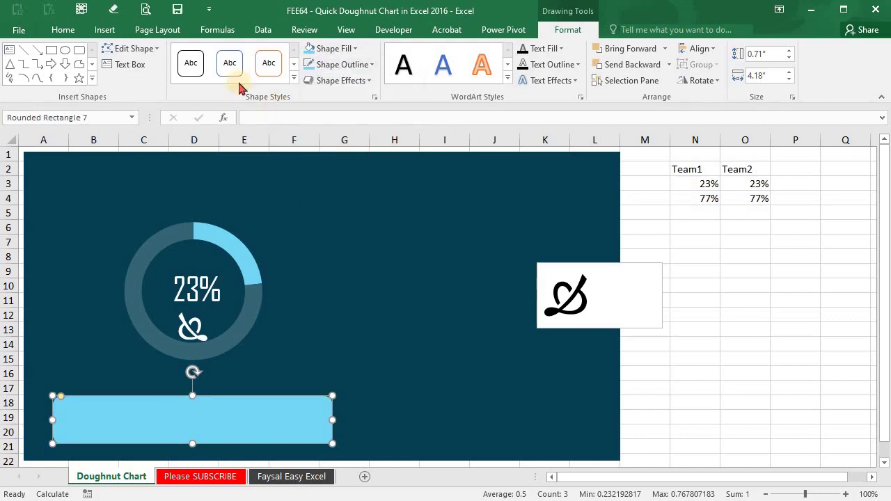
click(63, 31)
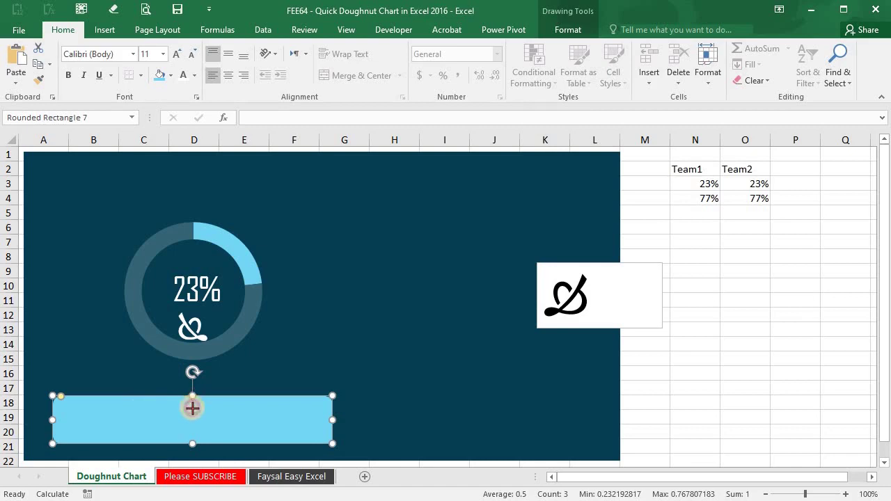
drag(192, 409, 193, 413)
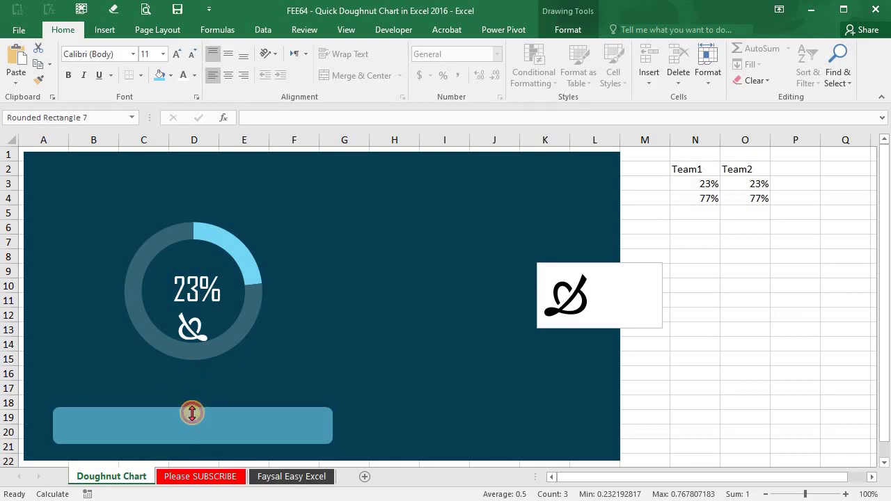
click(207, 289)
Step: Draw a text box just above the light blue bar and remove its fill
click(106, 31)
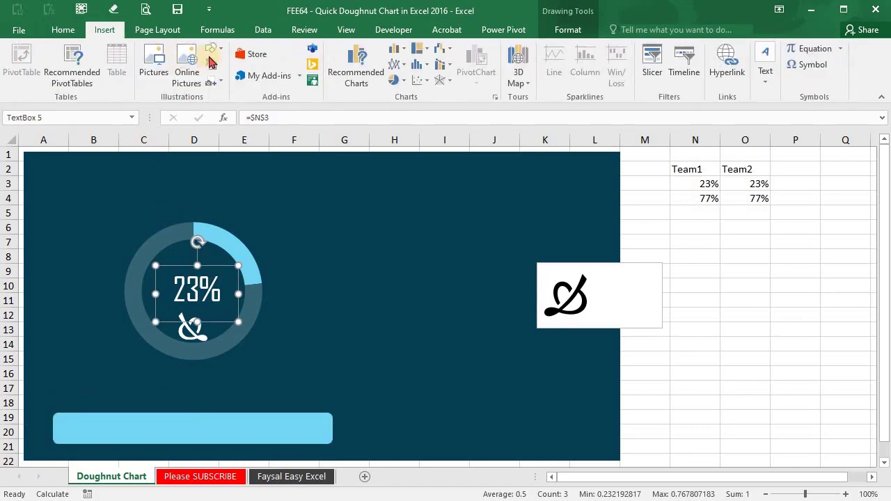
click(211, 48)
click(213, 80)
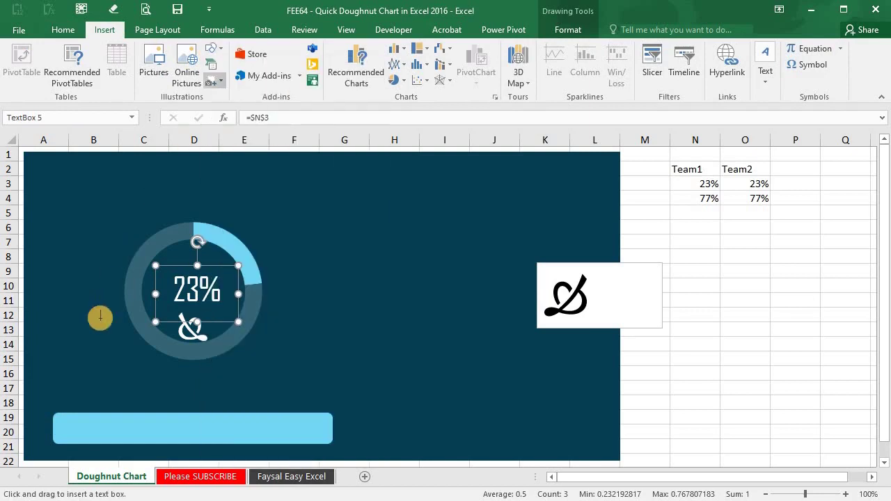
drag(52, 381, 134, 411)
text(TEAM 1)
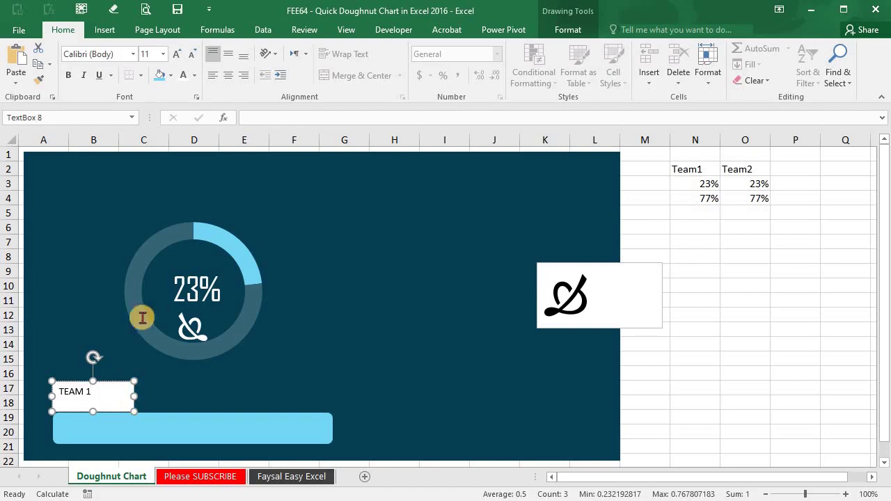
click(170, 76)
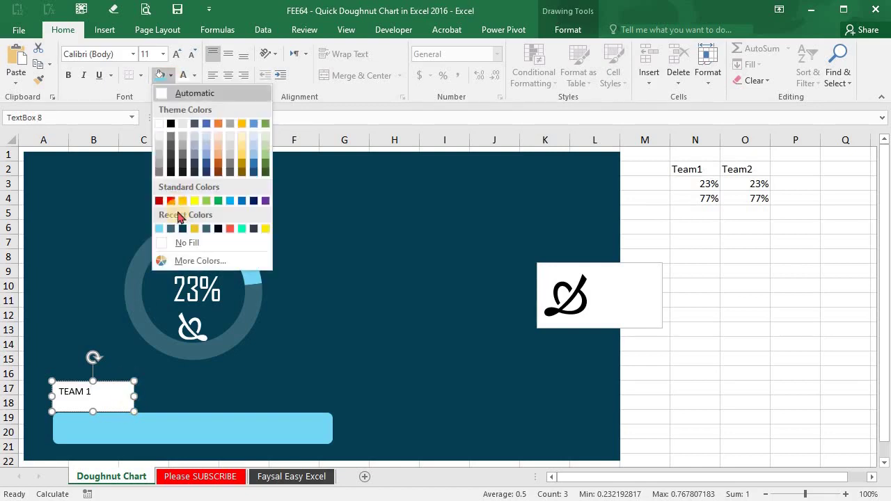
click(178, 241)
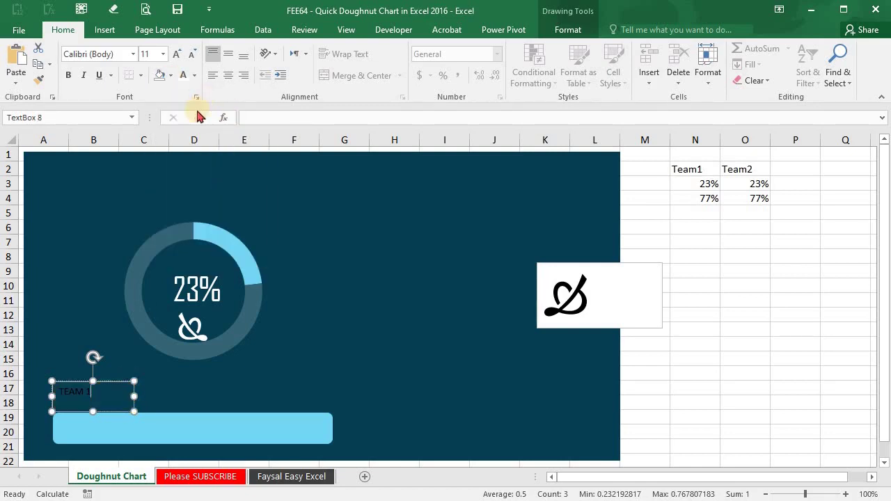
Step: Make the TEAM 1 text white and remove the text box's outline
drag(99, 392, 40, 394)
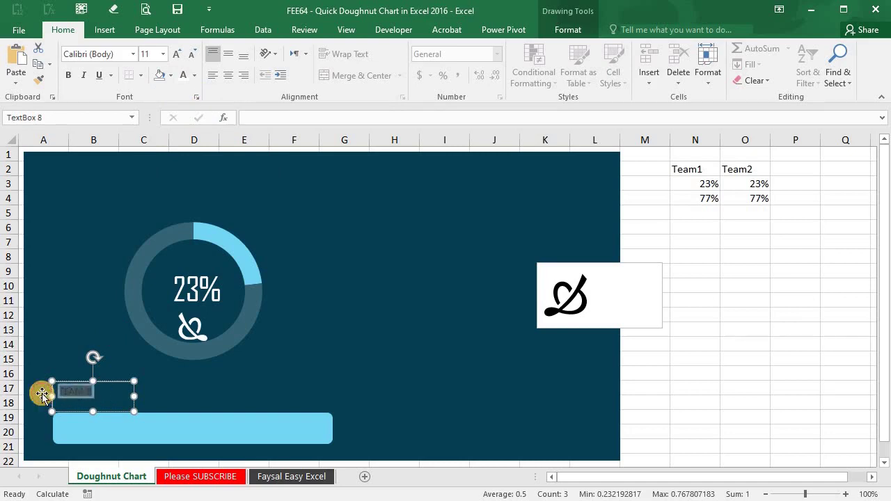
click(183, 77)
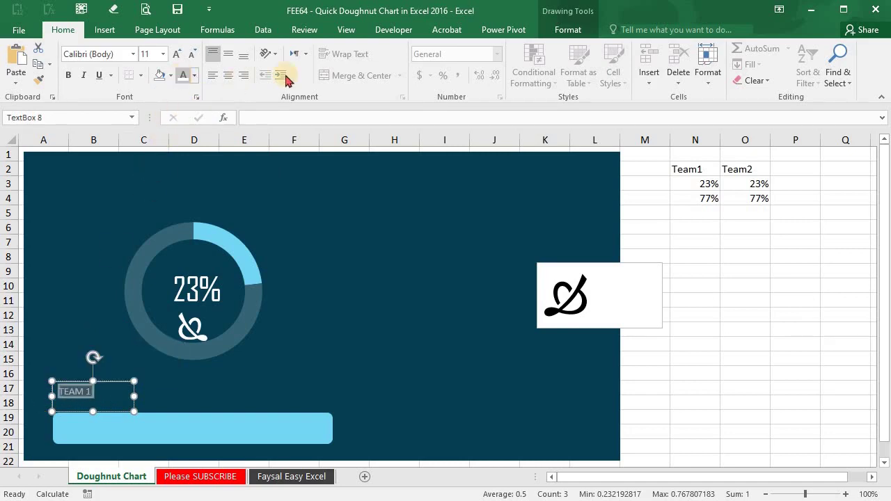
click(568, 29)
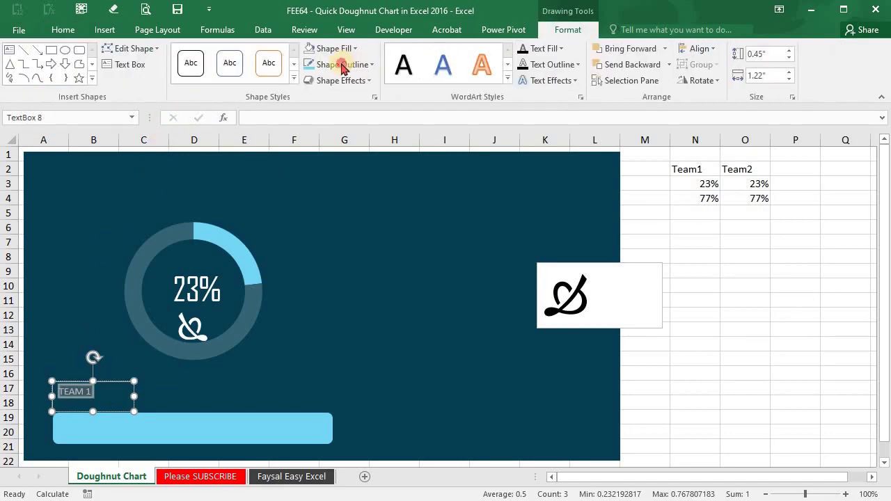
click(343, 64)
click(352, 237)
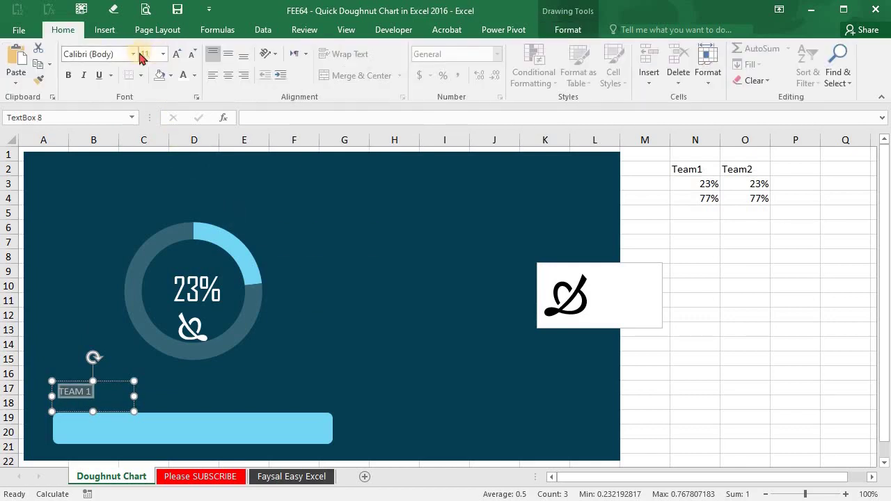
Step: Set TEAM 1 to Bahnschrift SemiBold size 18 and nudge the label into place
click(133, 54)
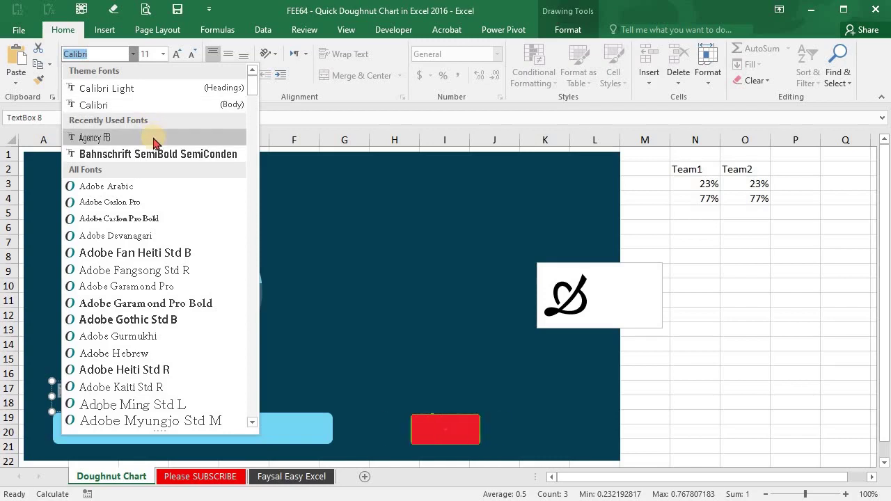
click(155, 153)
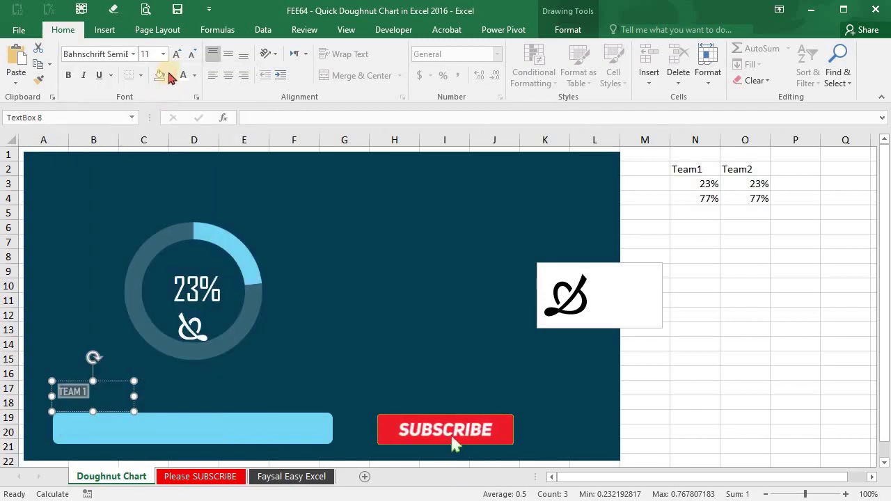
click(176, 56)
click(176, 56)
click(175, 56)
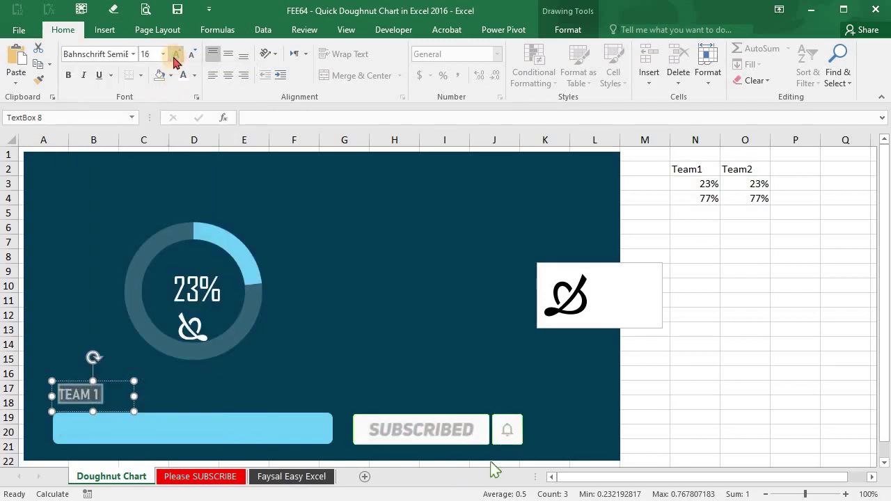
click(176, 56)
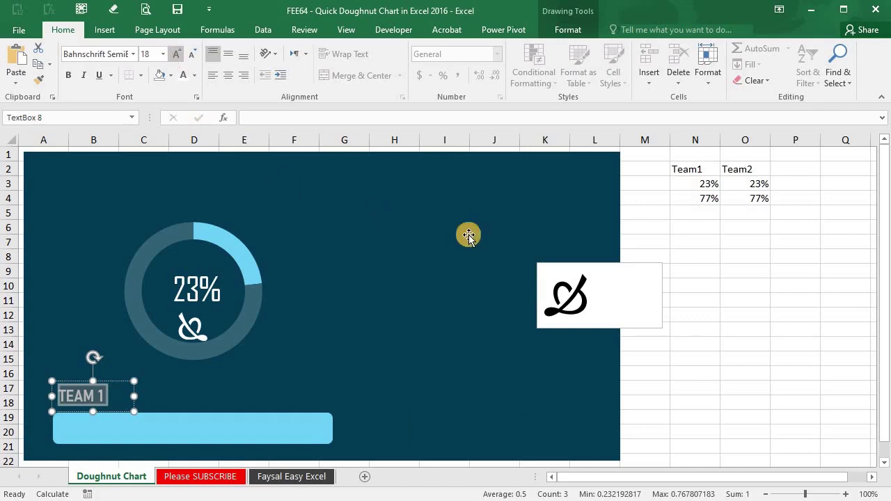
click(653, 242)
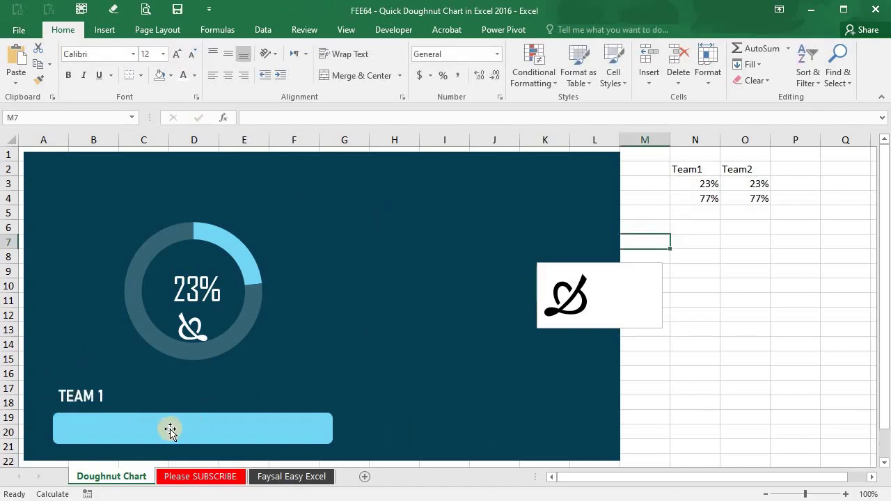
click(82, 396)
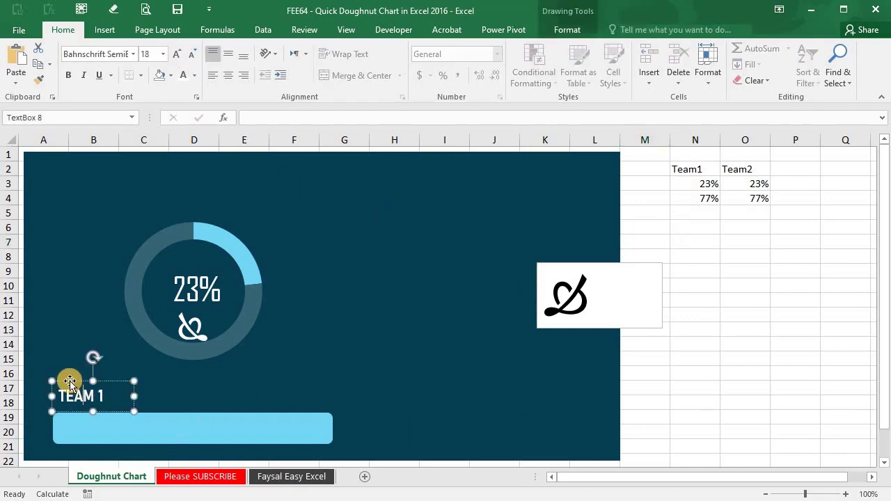
drag(70, 380, 70, 382)
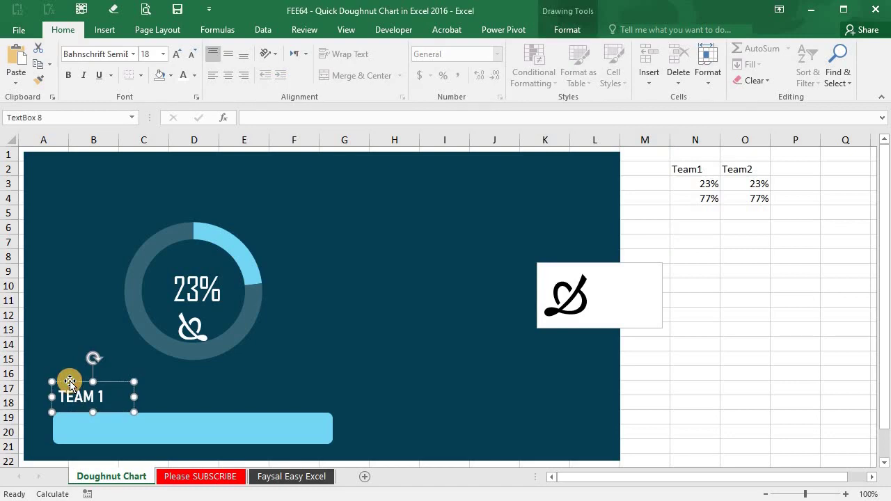
Step: Type 'This is sample text' into the bar and paste comma-separated copies until it wraps to two lines
click(104, 420)
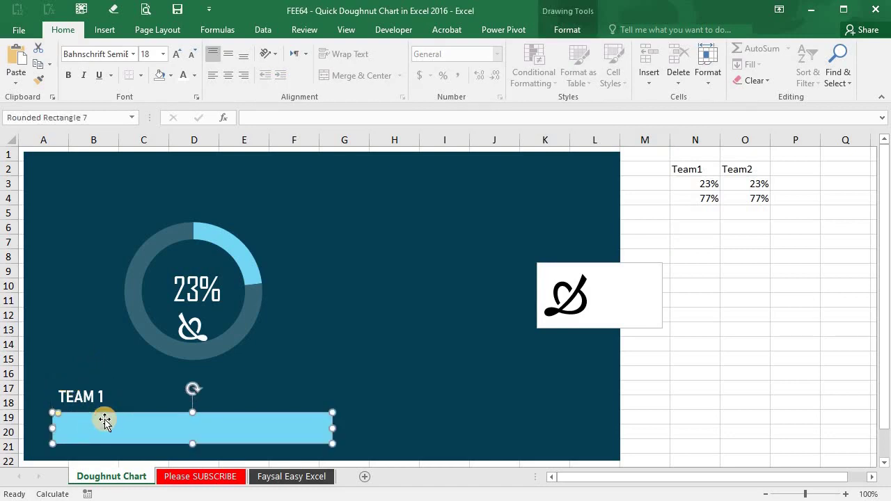
text(T)
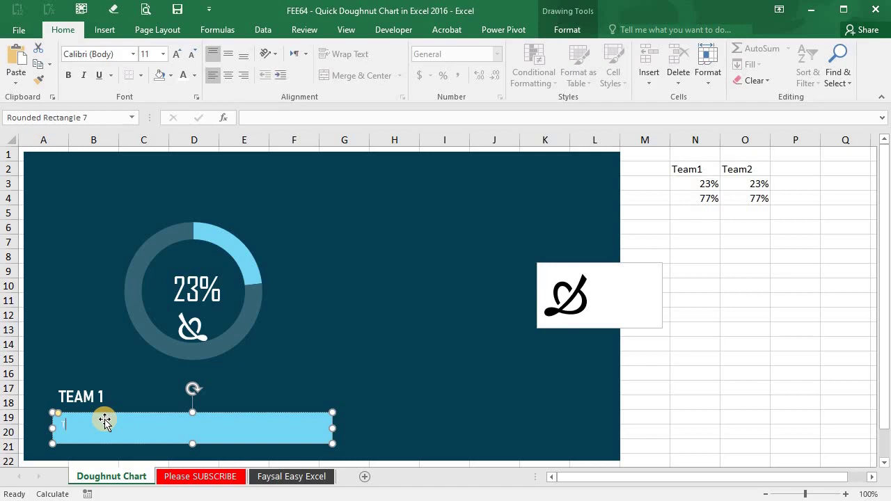
text(his is sample text)
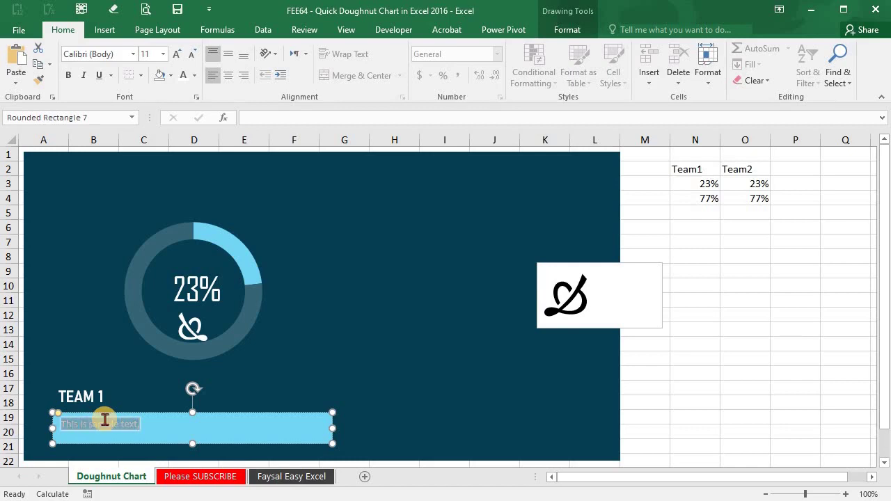
key(Right)
text(This is sample text)
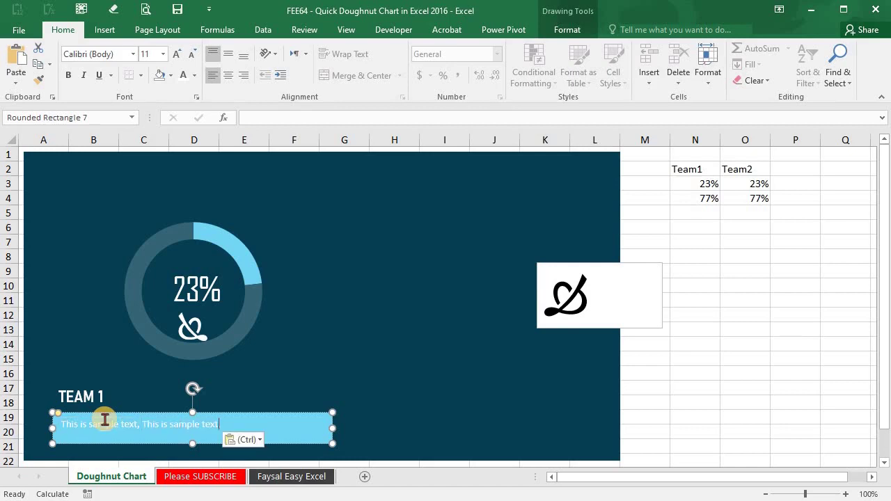
text(This is sample text,)
text(,)
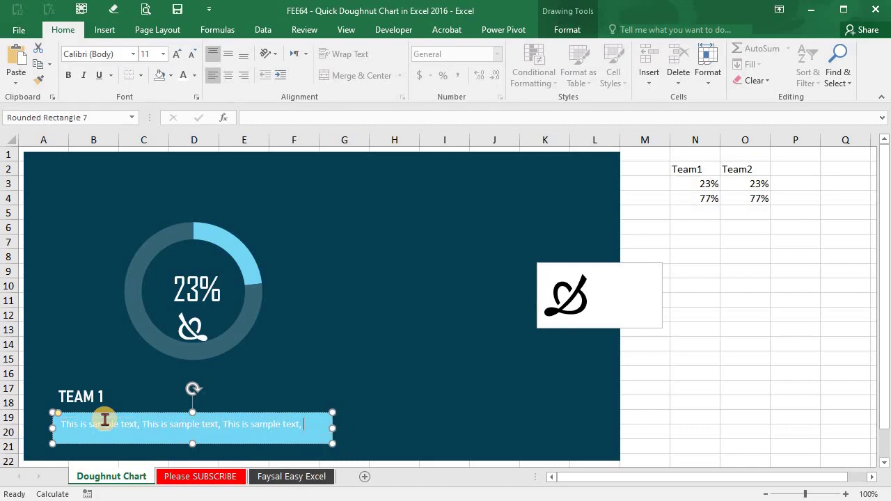
text(This is sample text,)
key(BackSpace)
text(,)
text(This is sample text.)
key(BackSpace)
text(,)
text(This is sample text.)
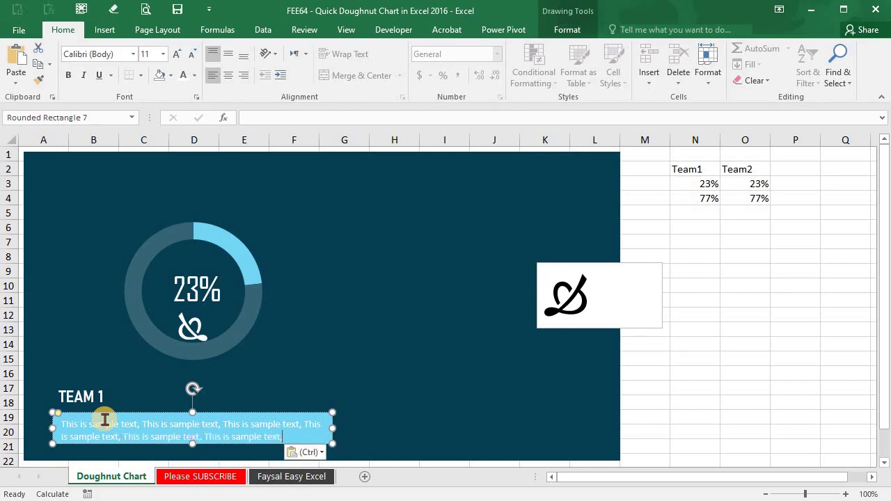
Step: Move the icon box down to the dashboard's bottom edge
click(685, 342)
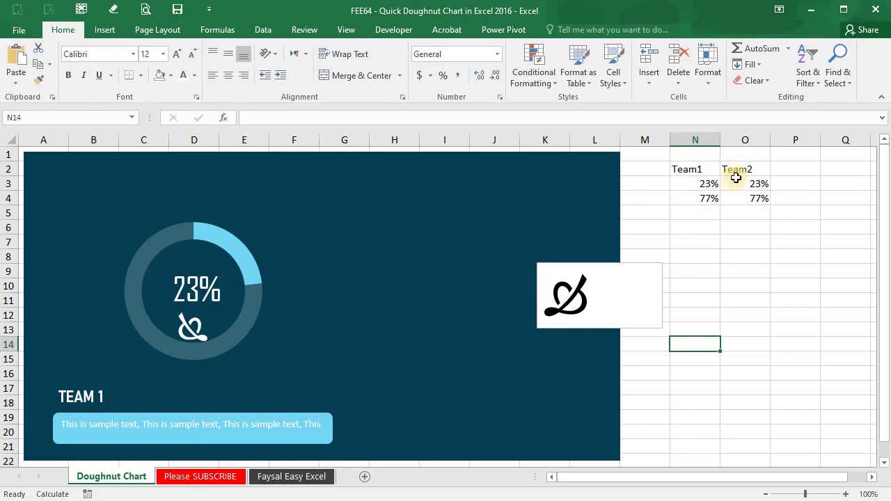
drag(637, 267, 732, 364)
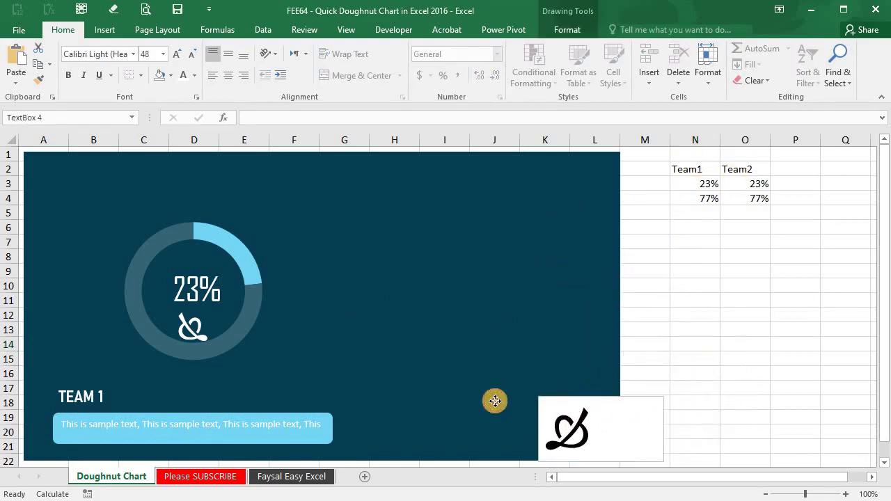
drag(621, 397, 411, 433)
Step: Insert a doughnut chart of the Team2 data in O2:O4 and move it onto the dashboard
drag(744, 168, 746, 200)
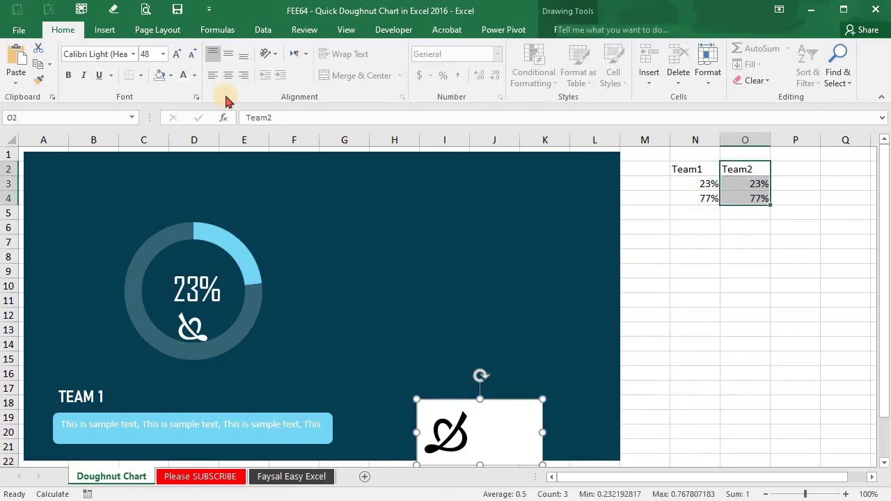
click(99, 36)
click(395, 79)
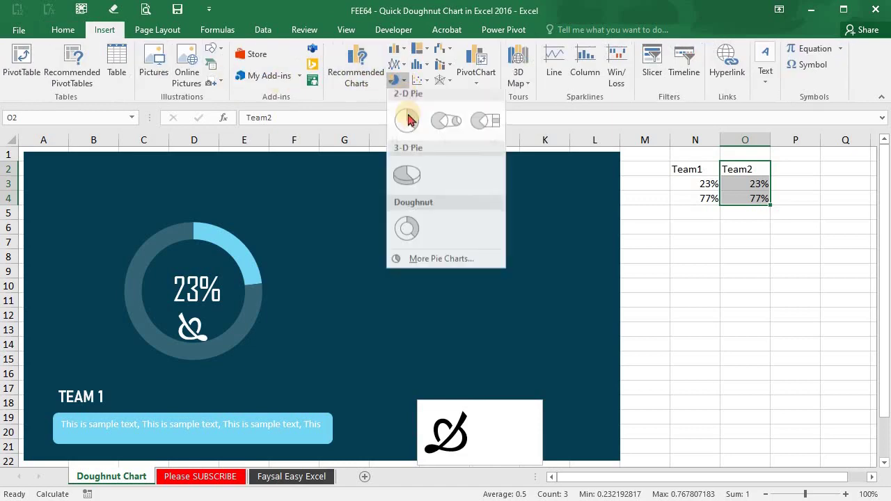
click(409, 233)
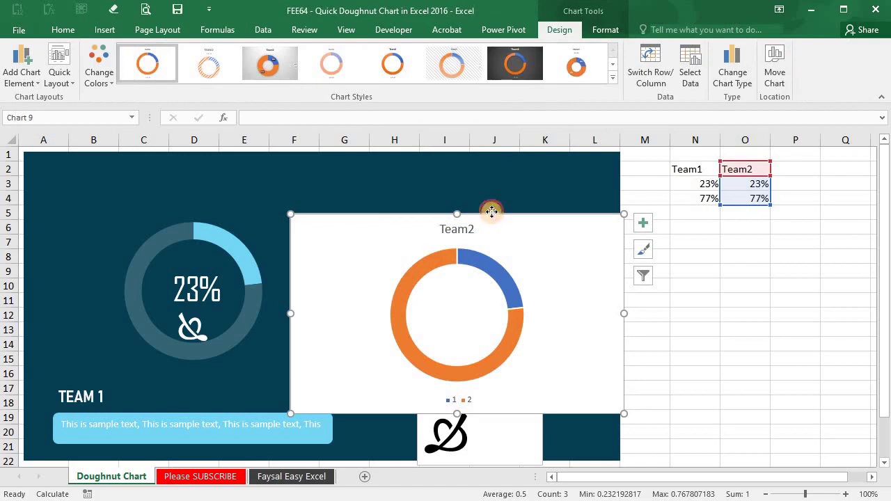
drag(491, 211, 482, 191)
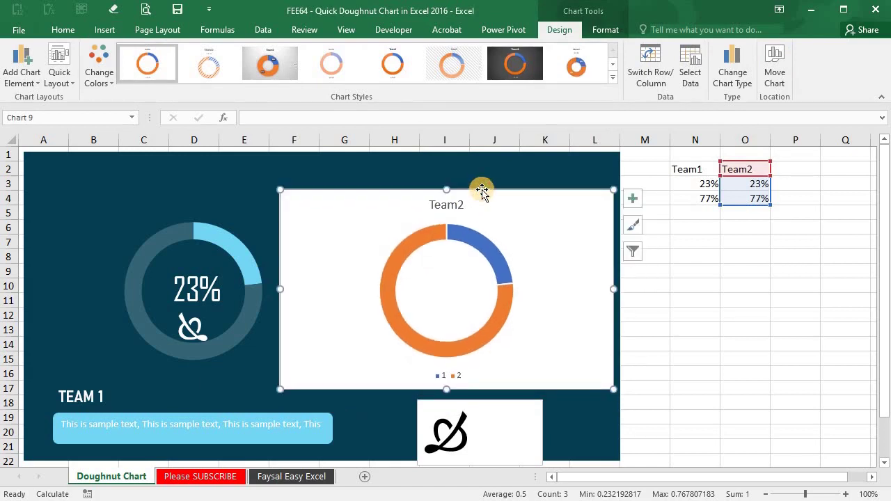
Step: Remove the new chart's outline and background fill
click(593, 35)
click(388, 65)
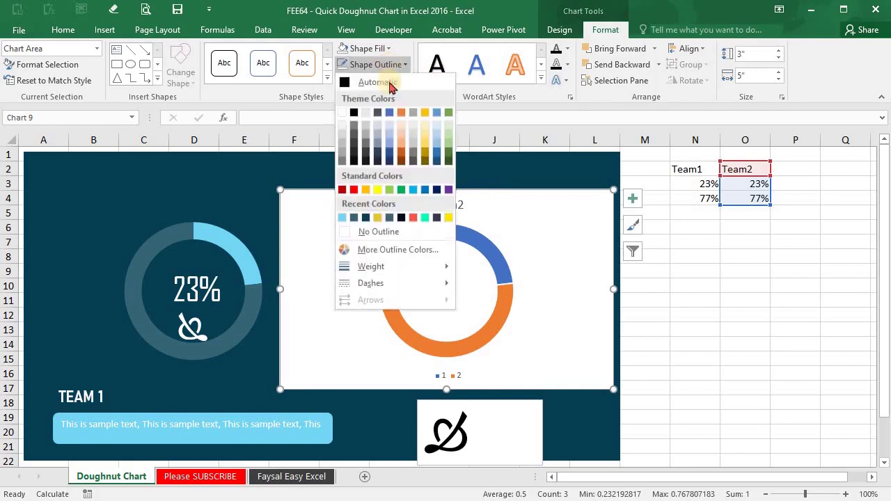
click(394, 232)
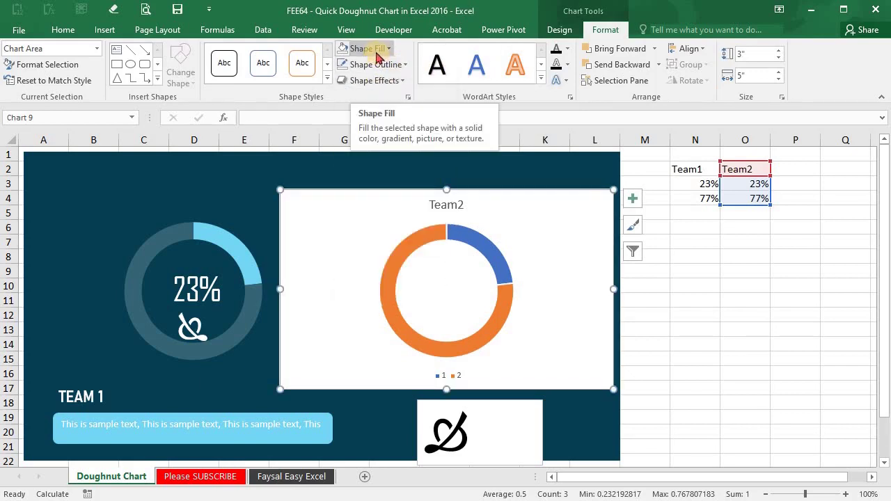
click(377, 55)
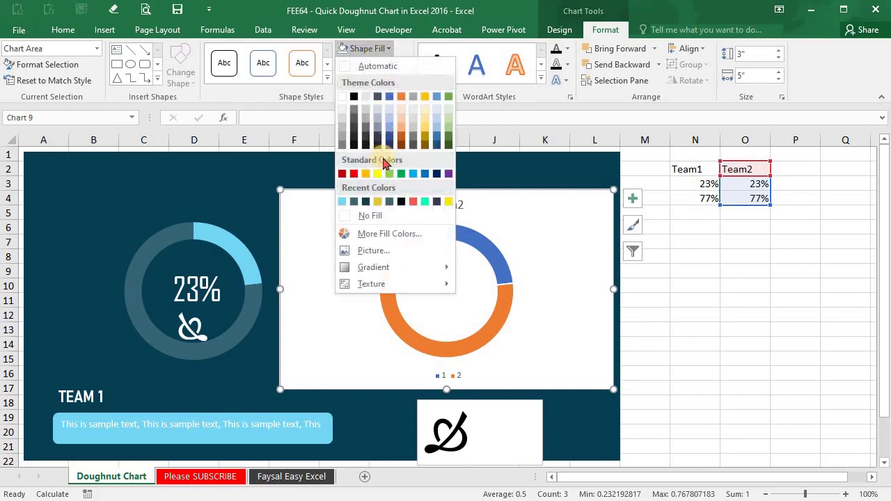
click(383, 216)
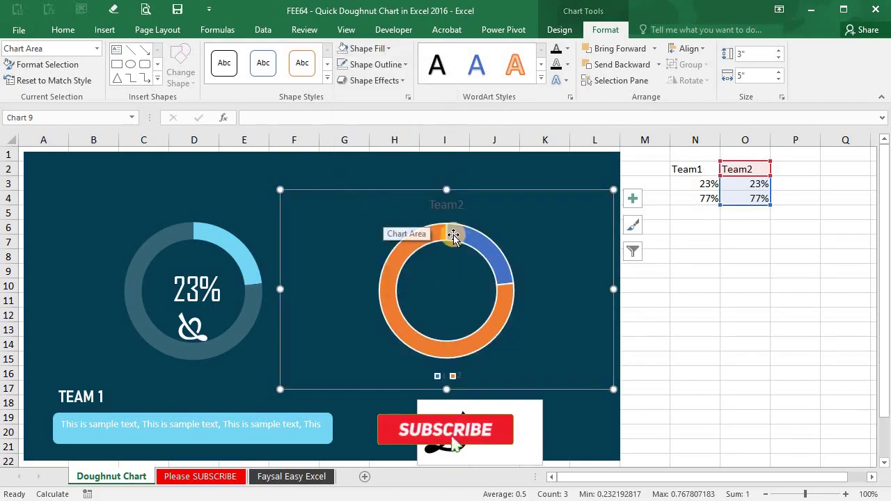
Step: Hide the Team2 chart's title and legend and remove the ring's white outline
click(633, 200)
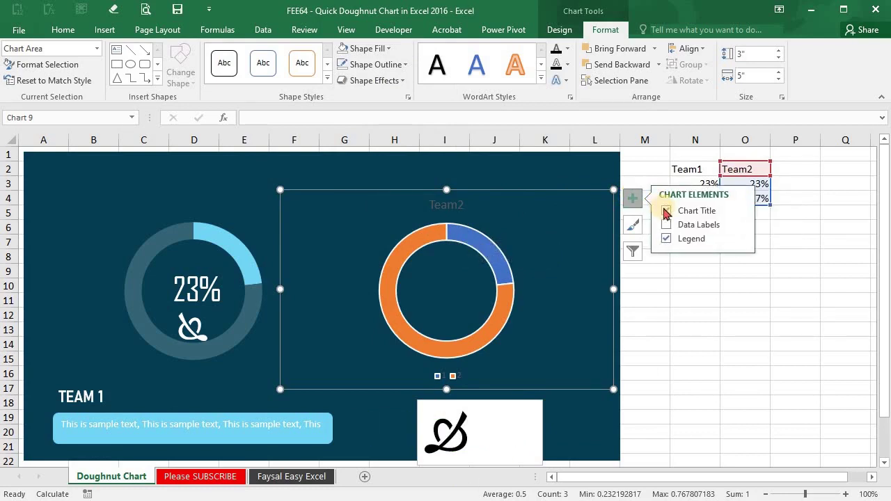
click(666, 211)
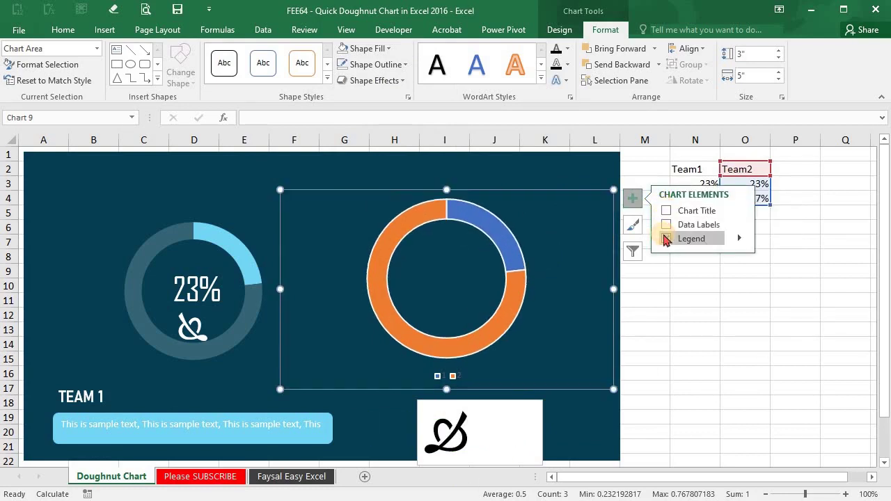
click(666, 238)
click(428, 220)
click(427, 220)
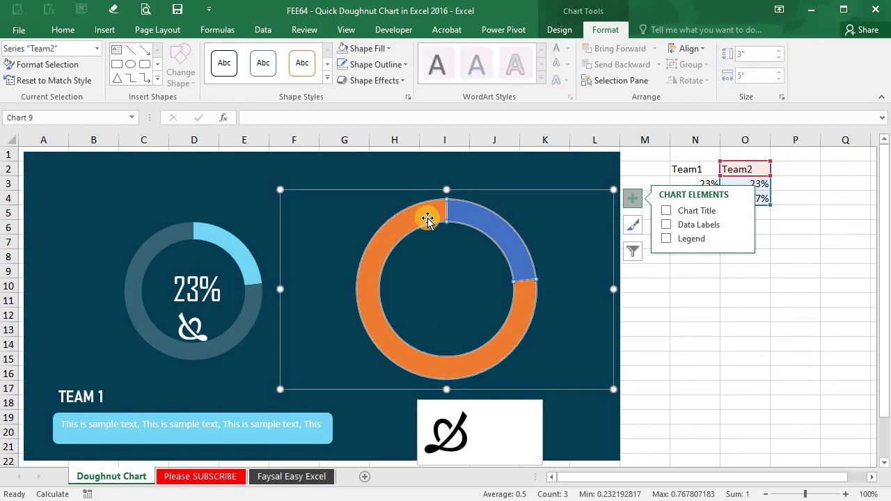
click(377, 67)
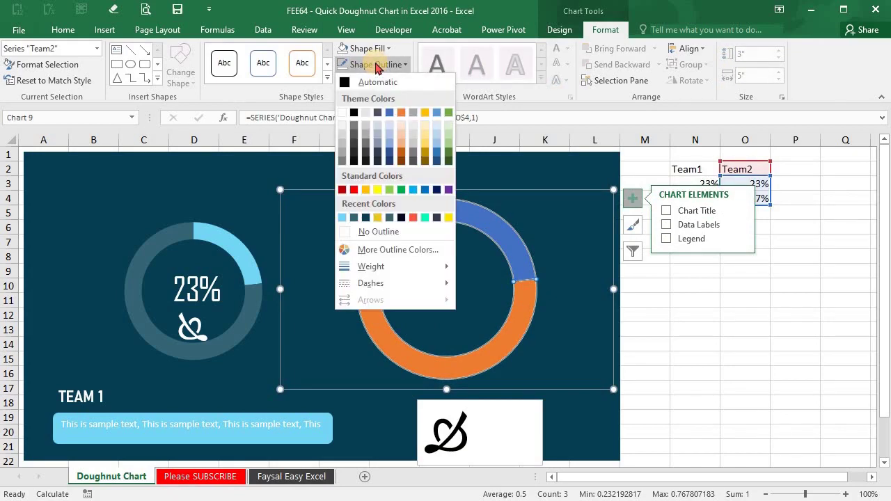
click(398, 231)
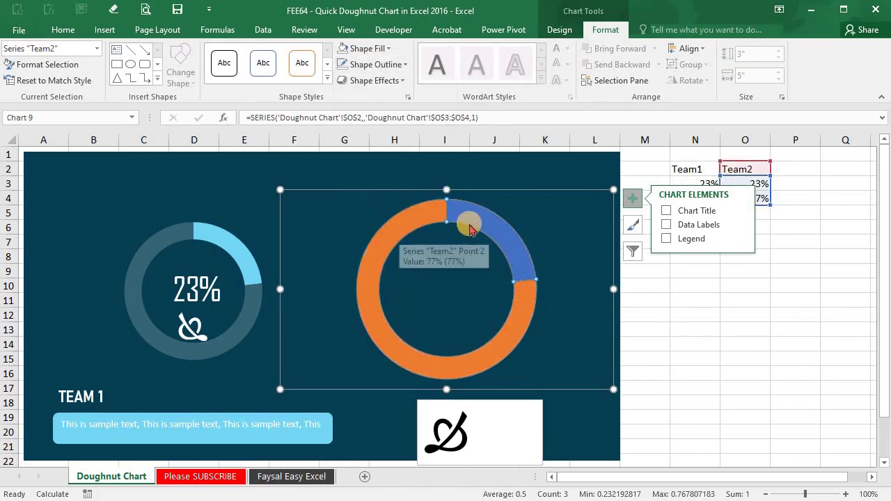
Step: Colour the 23% segment yellow and the 77% segment dark teal
click(495, 220)
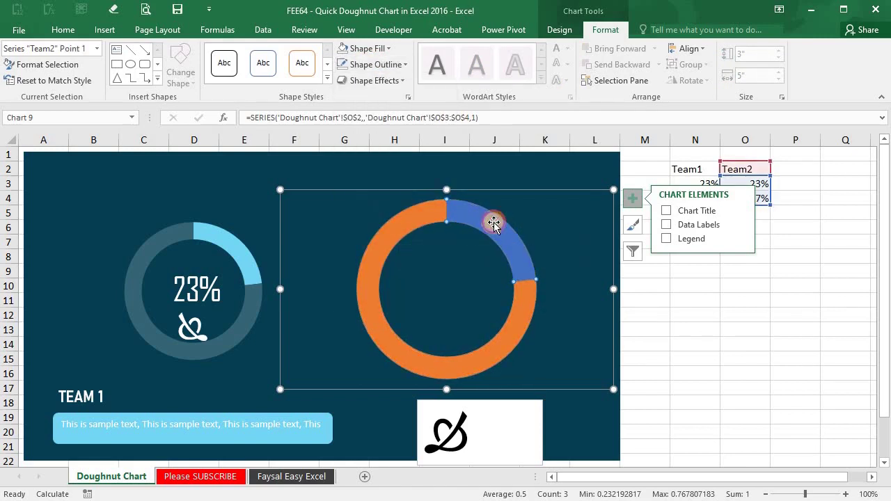
click(365, 48)
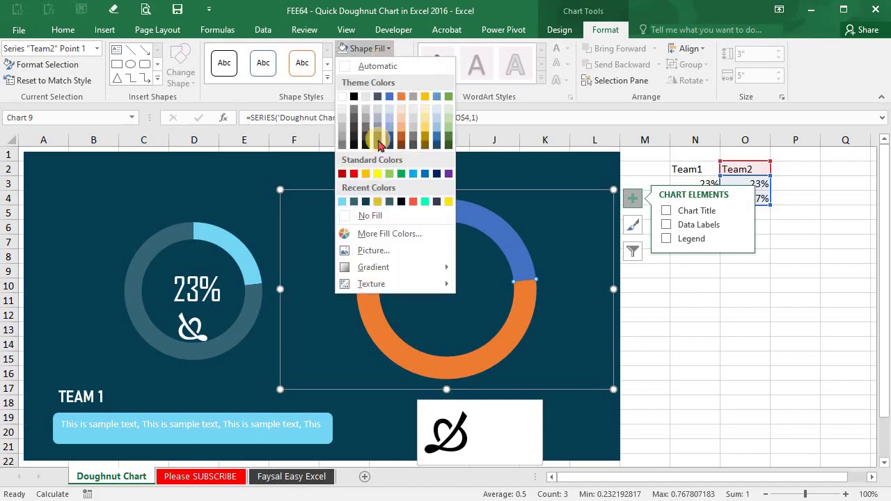
click(377, 201)
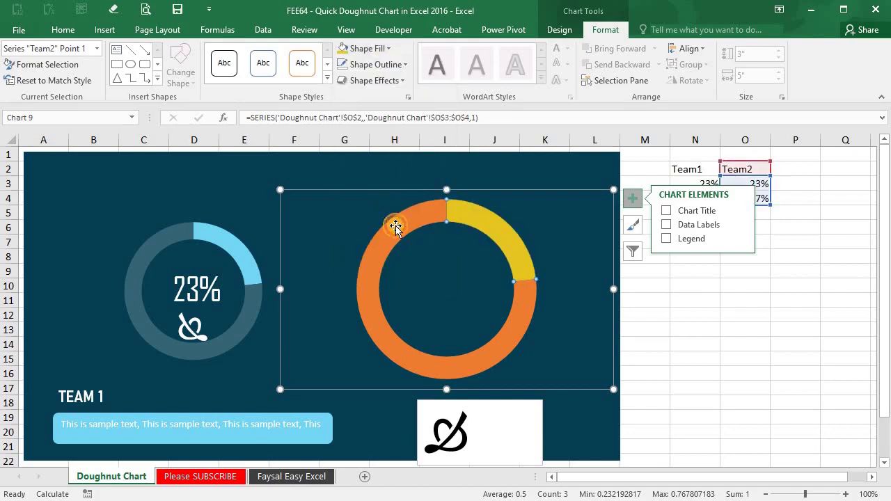
click(363, 48)
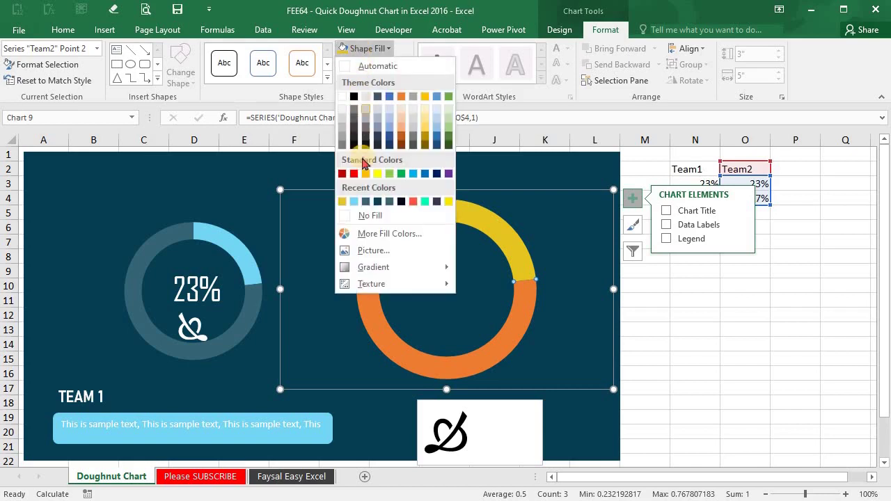
click(367, 202)
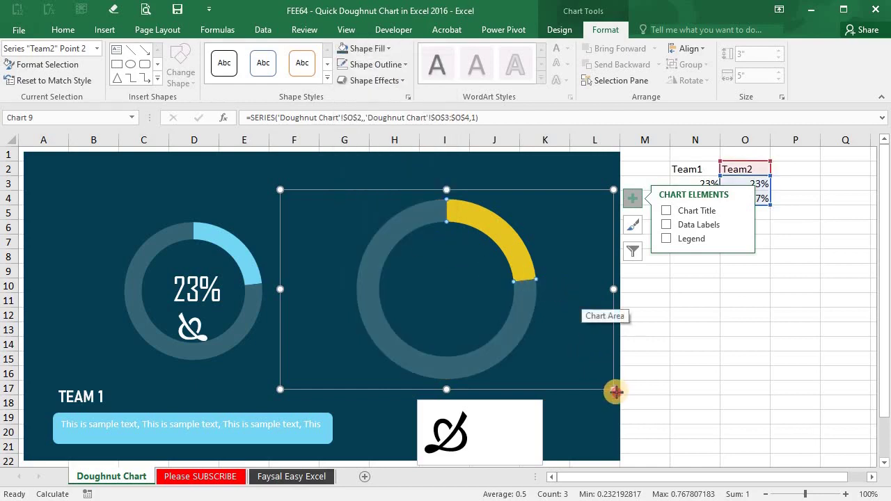
Step: Resize the yellow Team2 doughnut to 2.37" by 3.53" to match Team1's height, and position it on the right
drag(592, 378, 546, 369)
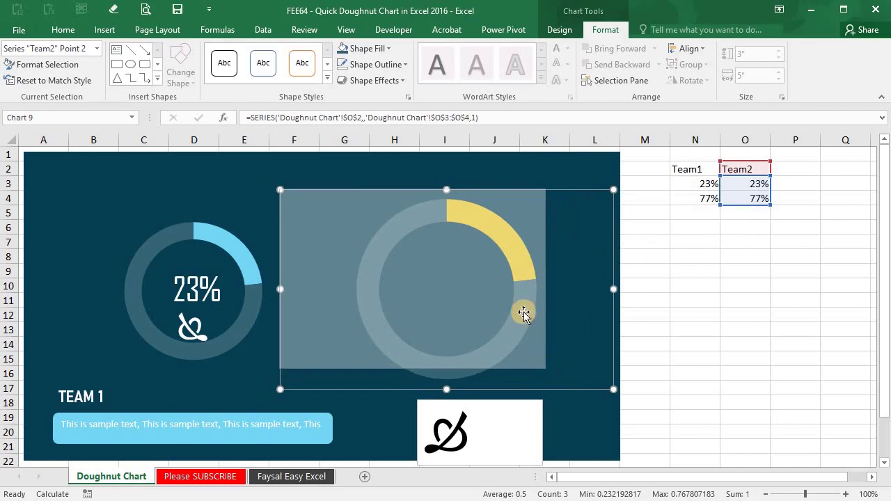
mouse_move(481, 193)
mouse_down()
mouse_move(265, 203)
mouse_move(516, 203)
mouse_up()
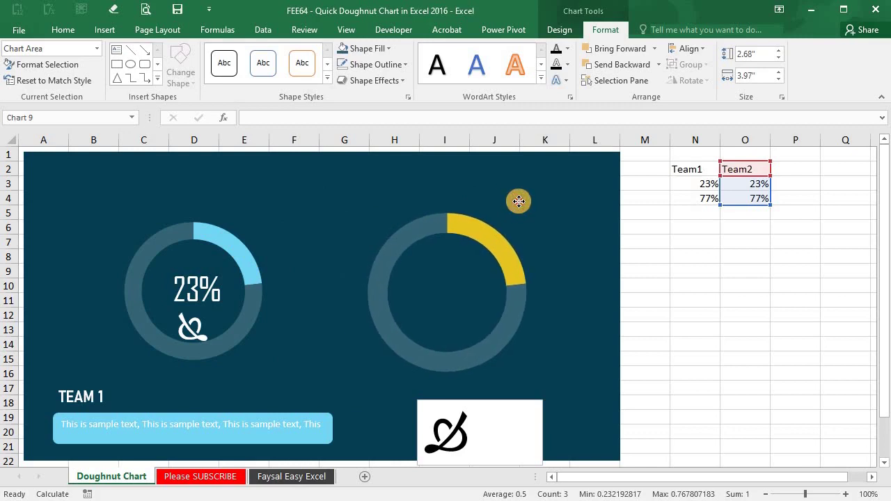
drag(516, 204, 519, 200)
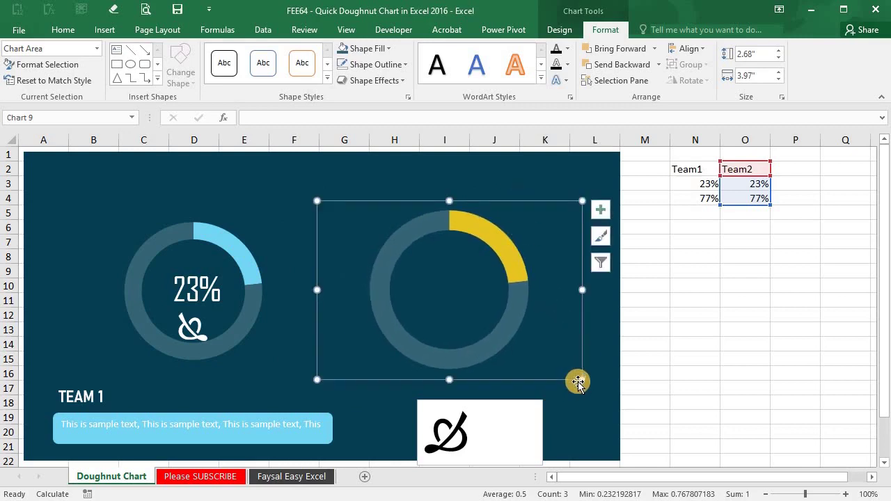
drag(578, 379, 558, 368)
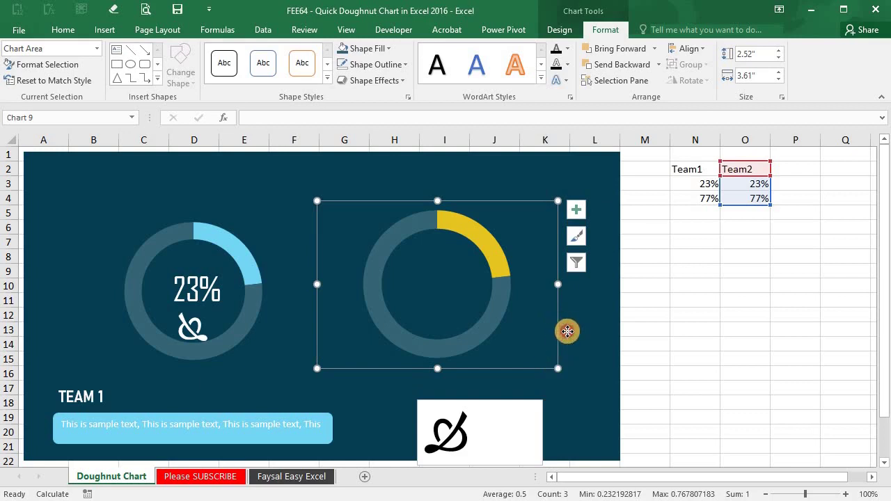
drag(558, 324, 577, 328)
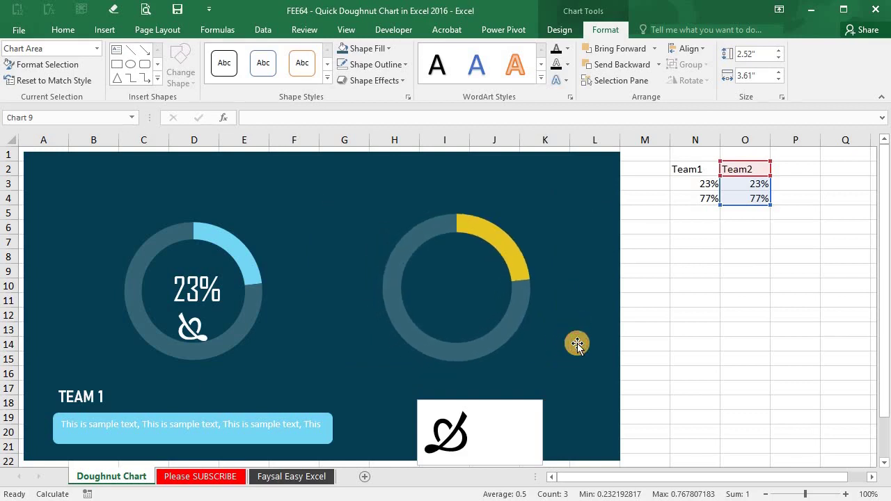
drag(575, 367, 572, 363)
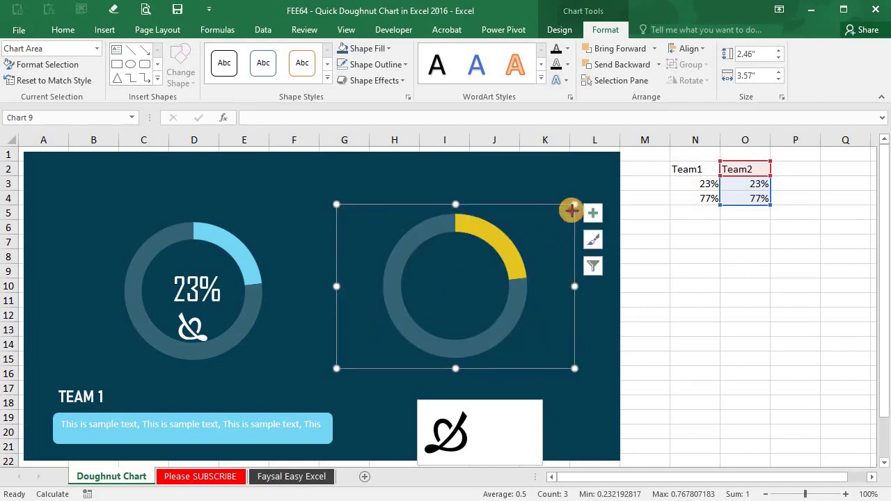
drag(571, 210, 569, 217)
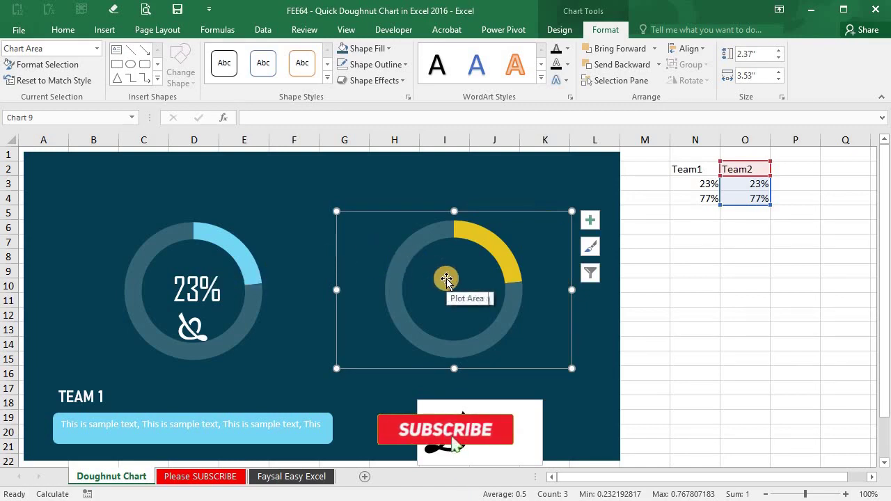
Step: Draw an empty text box on the navy panel above the yellow doughnut
click(104, 30)
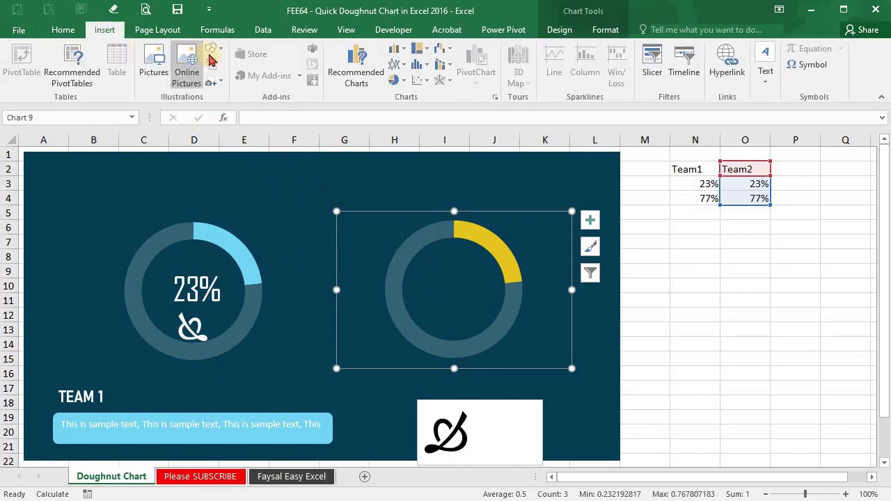
click(211, 53)
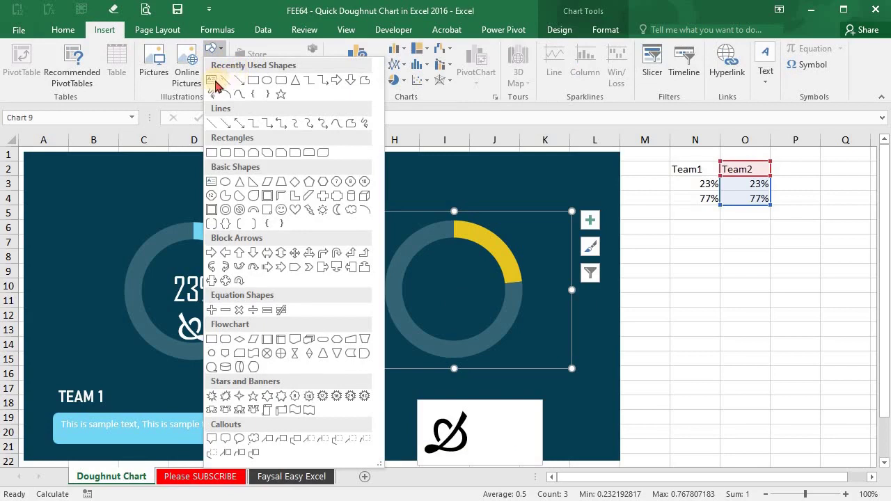
click(213, 82)
drag(389, 163, 461, 215)
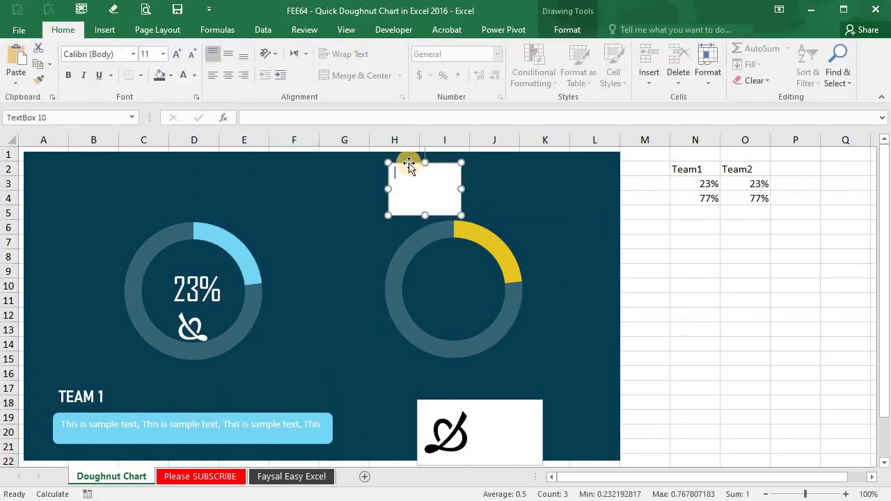
Step: Link the new text box to cell $O$3 so it shows 23%
click(373, 119)
text(=)
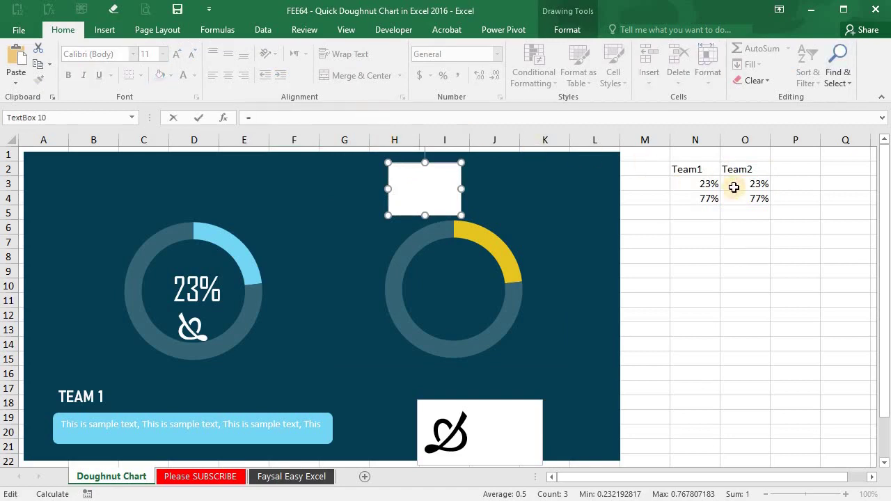
click(752, 186)
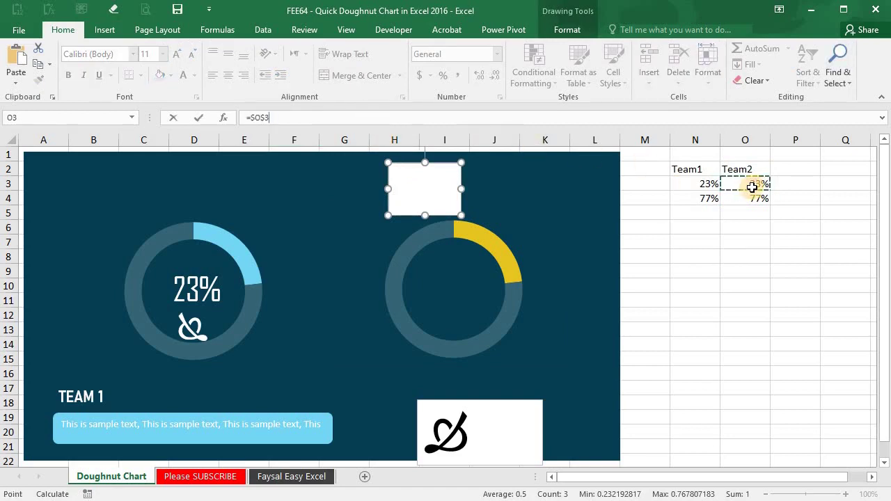
key(Return)
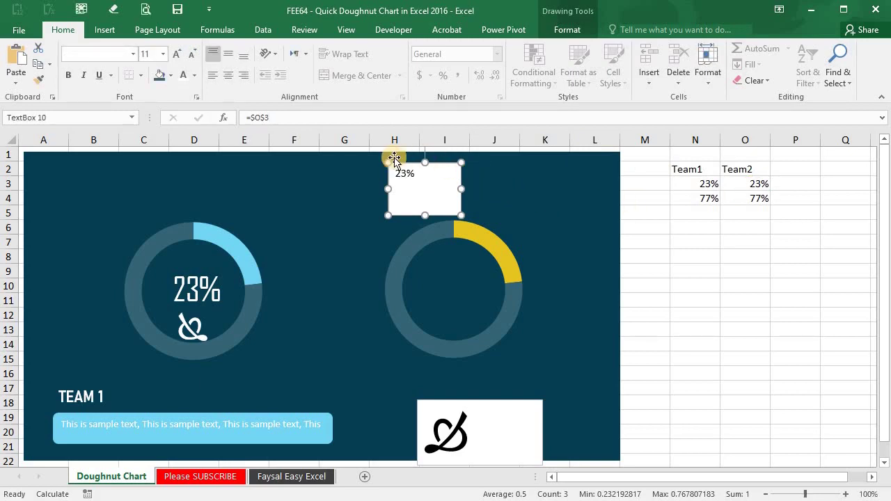
Step: Copy the left 23% label's formatting onto it and centre it in the yellow doughnut
click(204, 279)
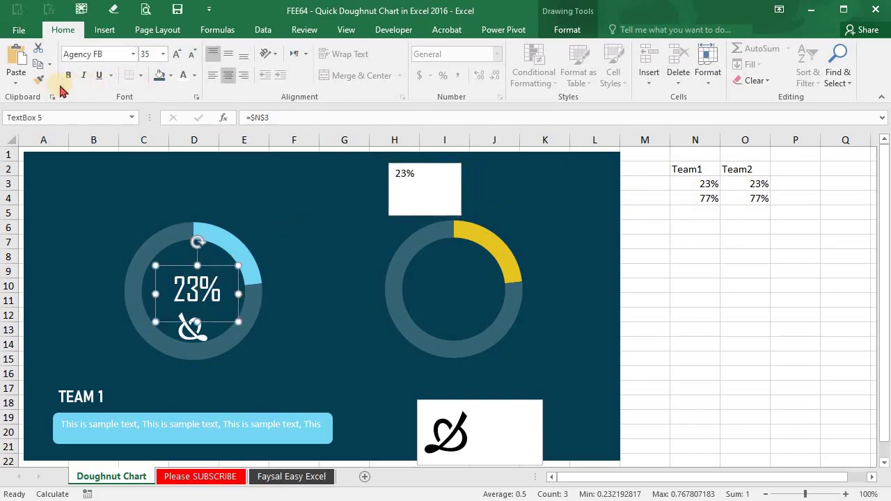
click(41, 85)
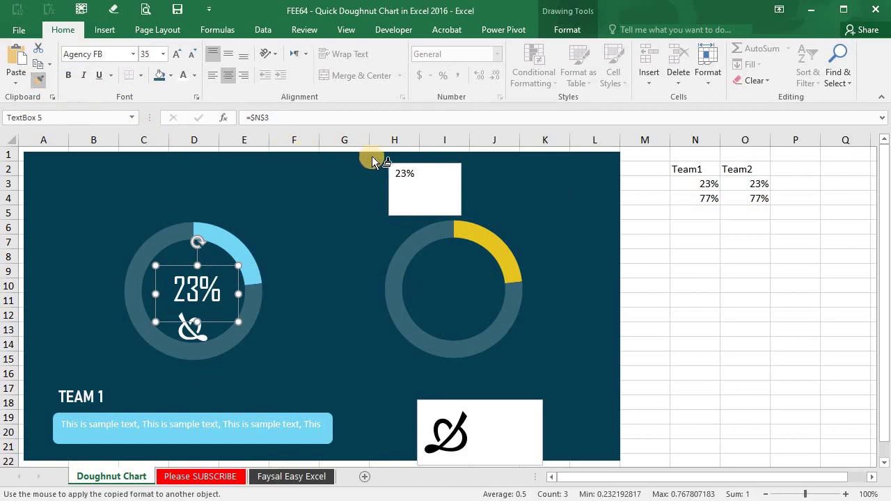
click(409, 170)
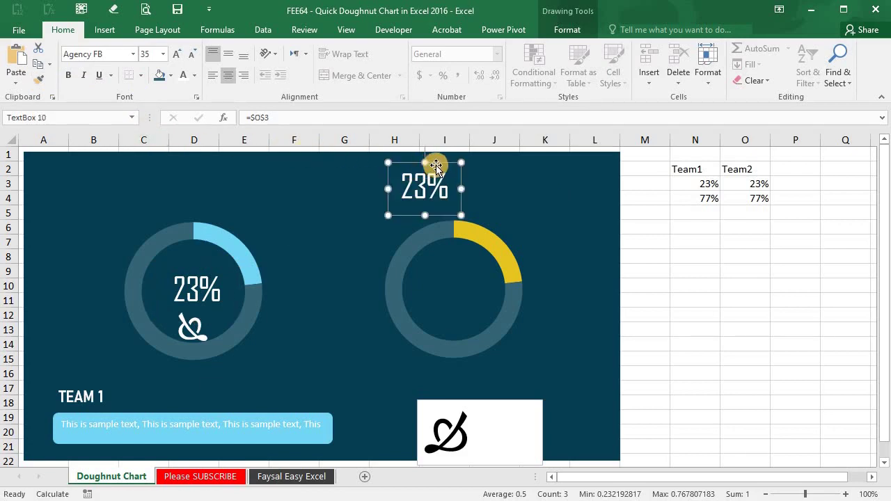
drag(439, 162, 466, 267)
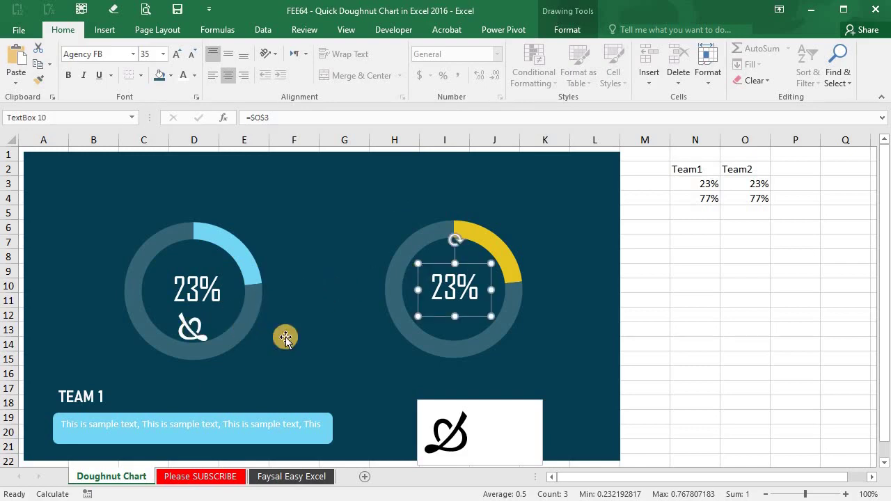
Step: Move the second icon box over the yellow doughnut and bring it to front
click(452, 403)
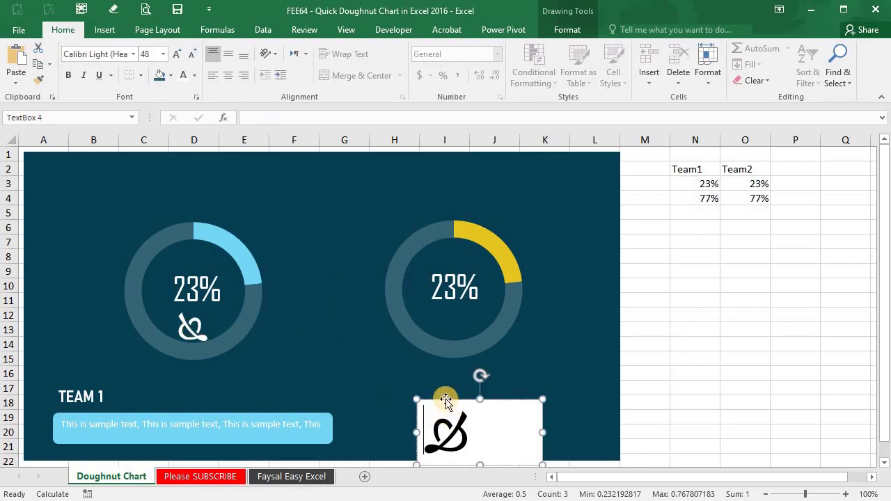
drag(446, 376, 446, 315)
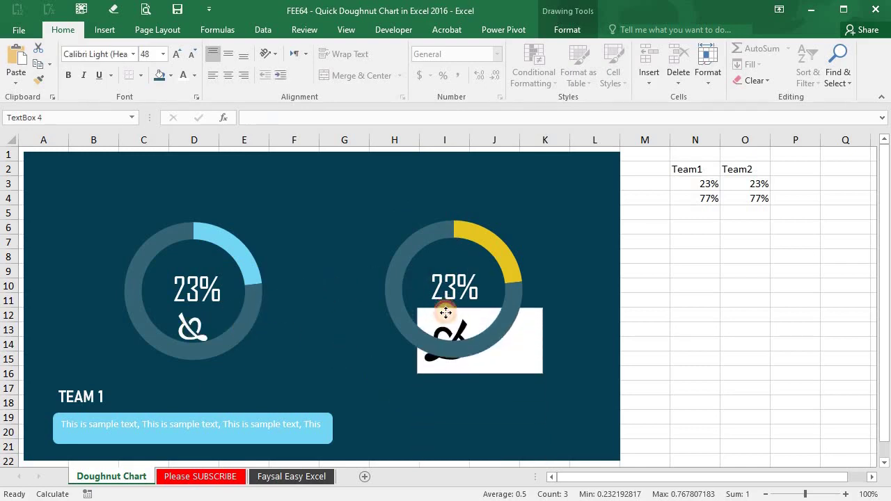
click(445, 314)
right_click(445, 313)
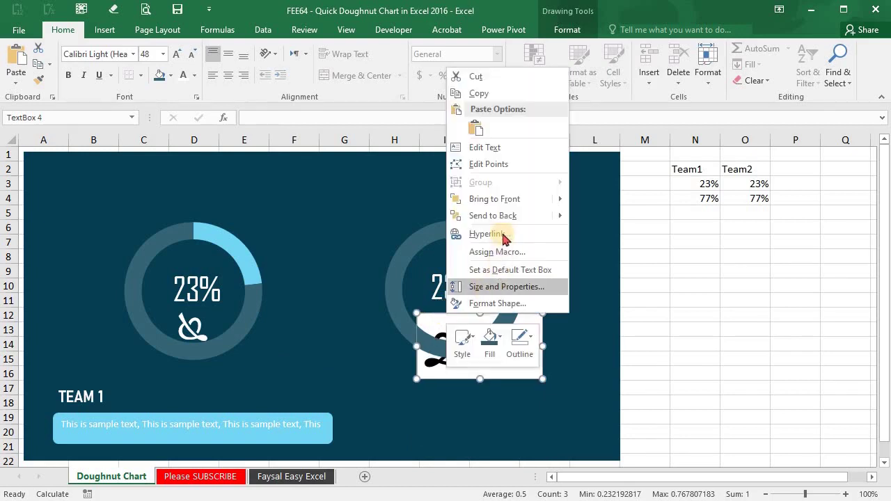
mouse_move(551, 200)
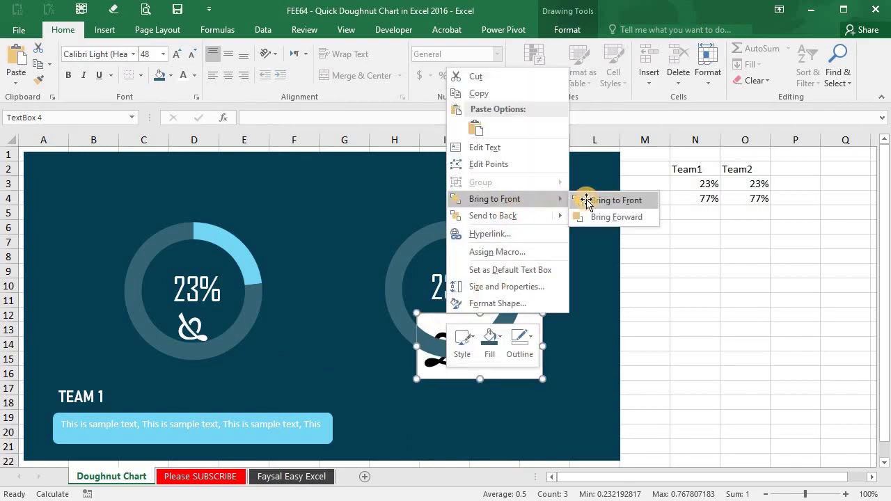
click(585, 200)
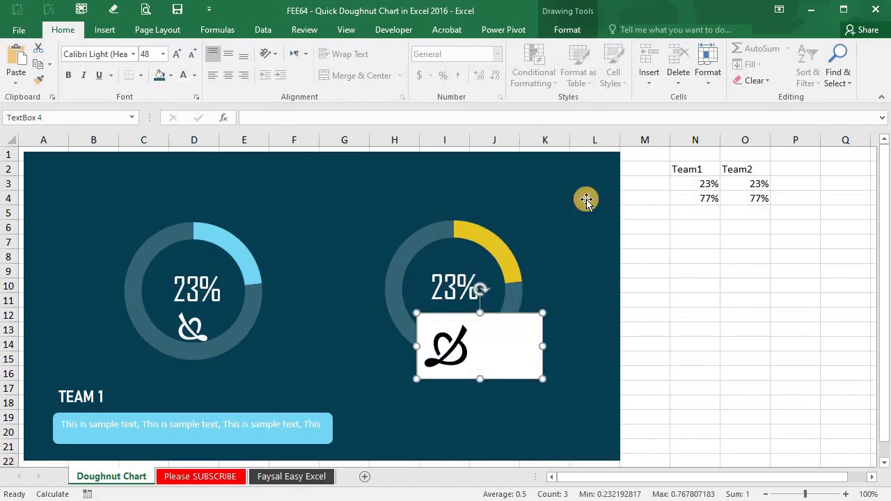
Step: Give it the left icon's white, no-fill, no-outline style and shrink it below the 23% label
click(197, 322)
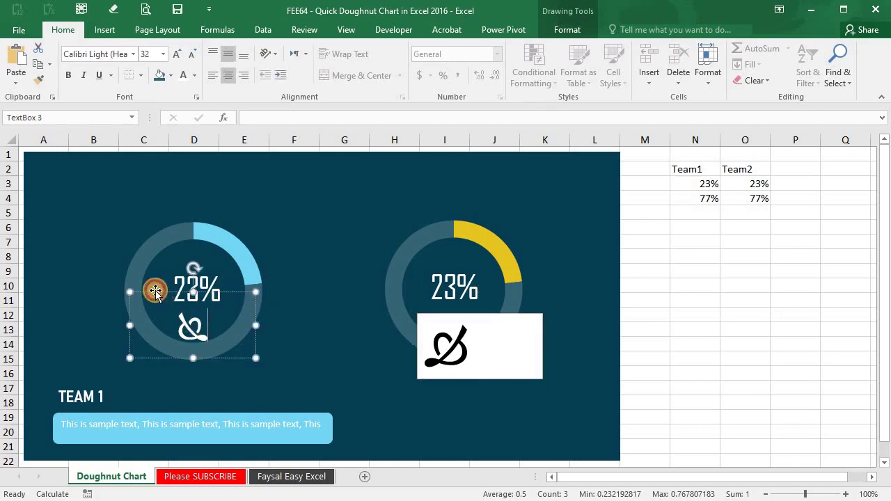
click(155, 292)
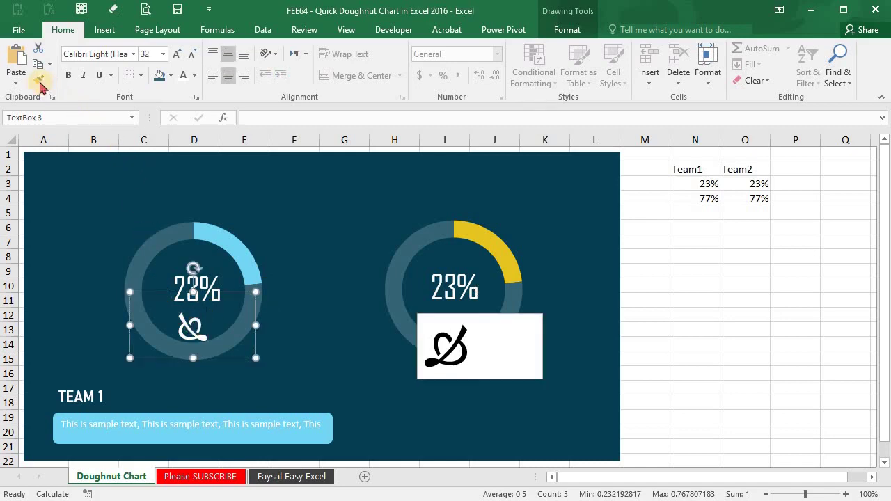
click(458, 333)
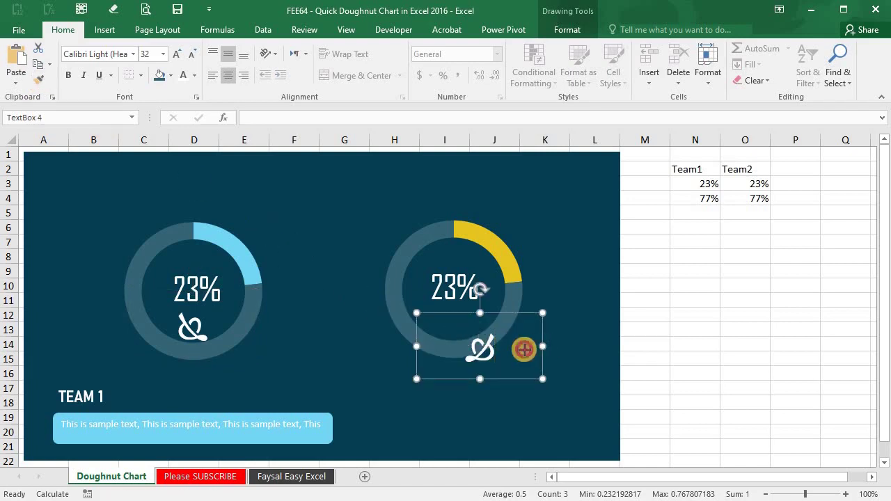
drag(543, 346, 490, 346)
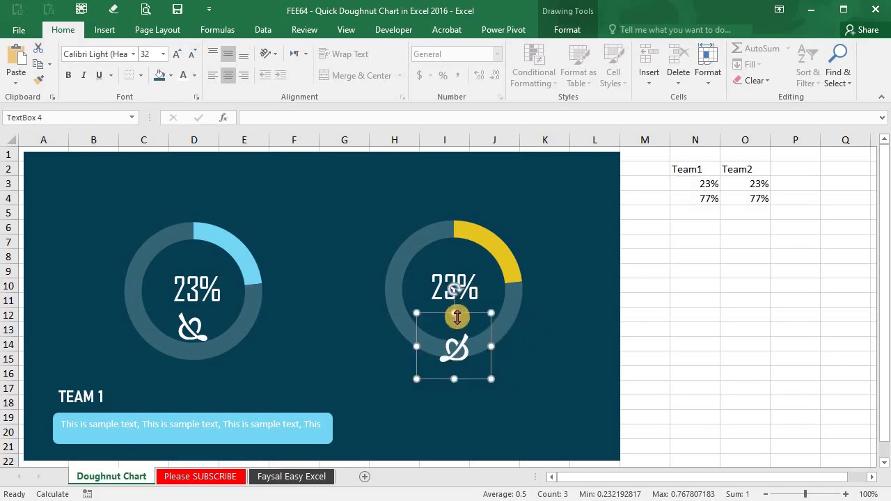
mouse_move(454, 314)
mouse_down()
mouse_move(454, 327)
mouse_move(474, 297)
mouse_up()
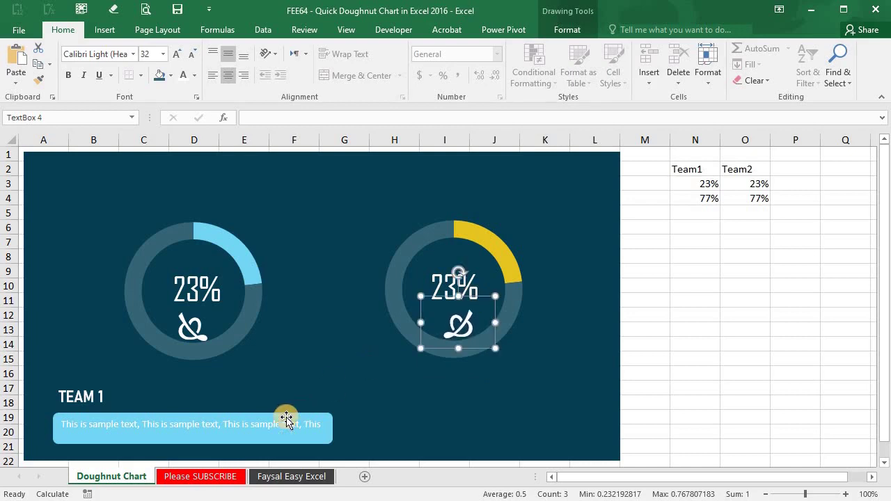
Step: Copy the TEAM 1 label together with the blue sample-text bar
click(220, 416)
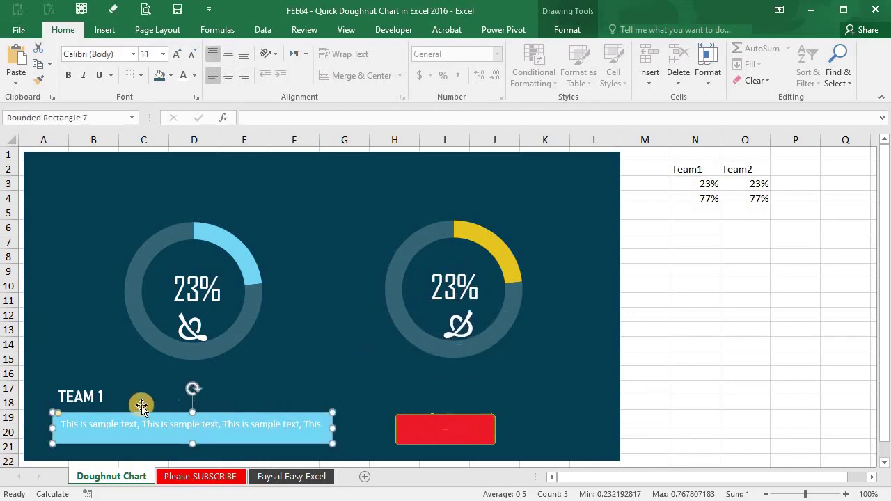
shift+click(96, 390)
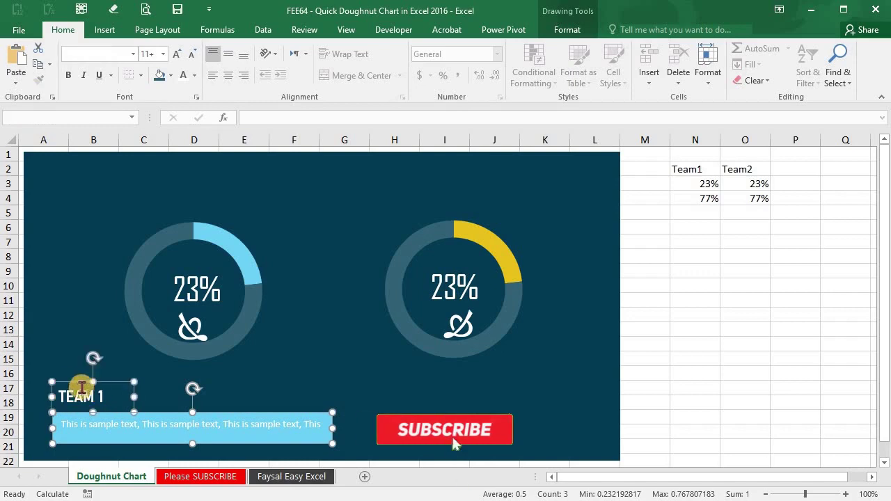
right_click(73, 382)
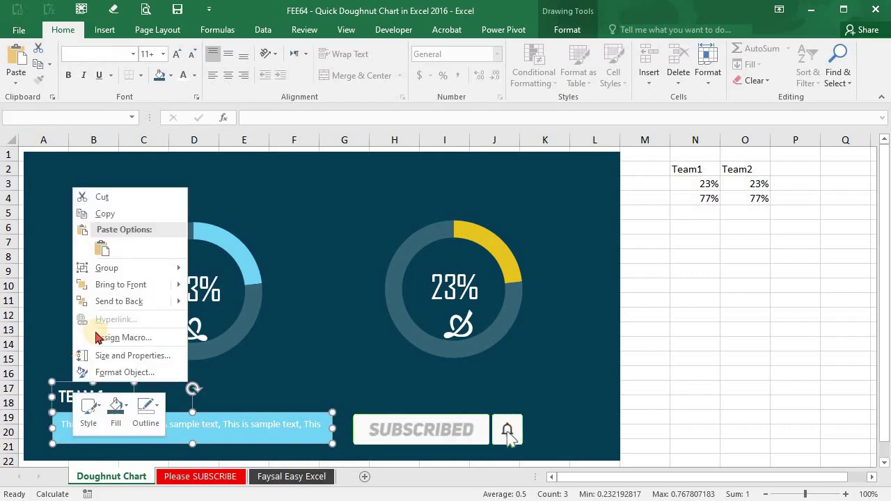
click(105, 214)
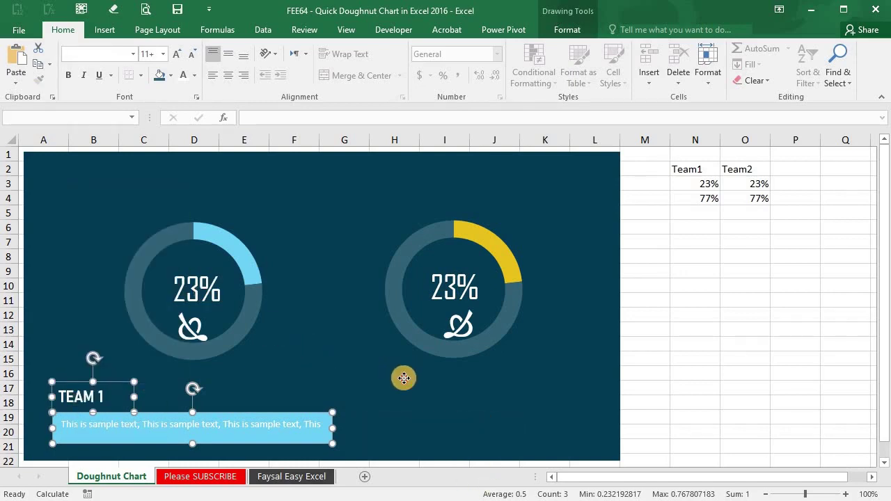
Step: Paste the copied label and bar and place them beneath the yellow doughnut
click(404, 380)
click(647, 344)
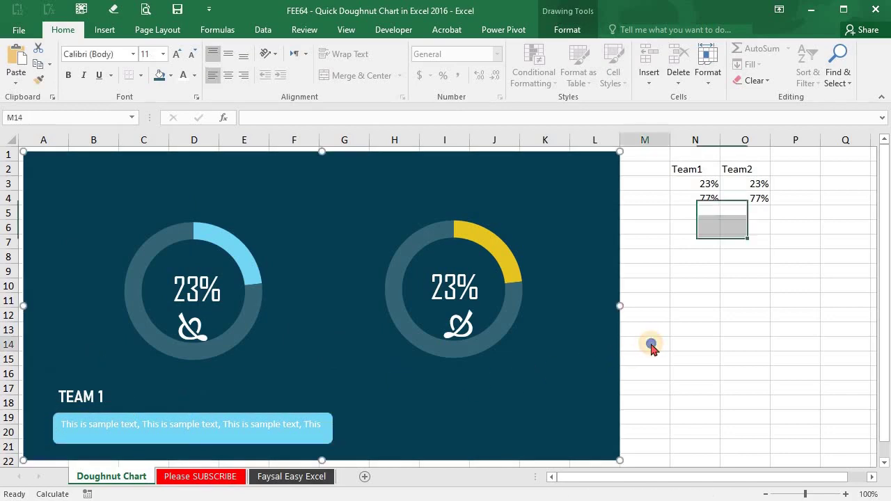
right_click(647, 344)
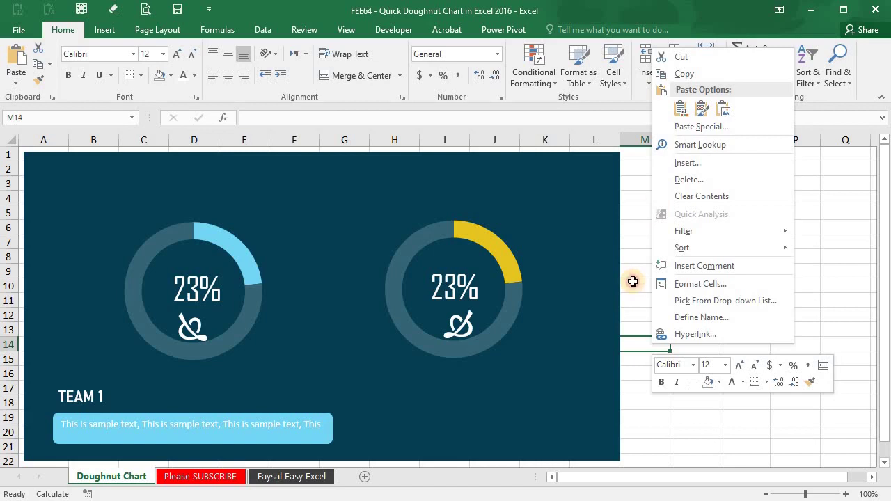
key(Escape)
key(ctrl+v)
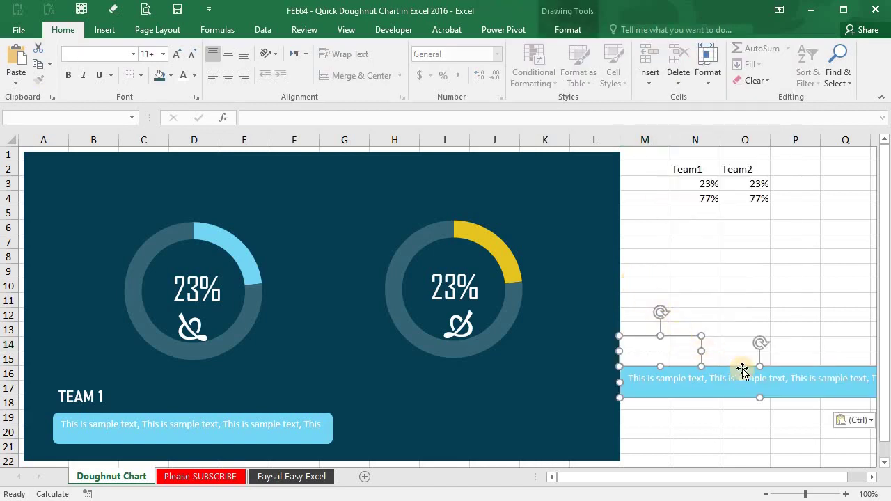
drag(743, 367, 464, 414)
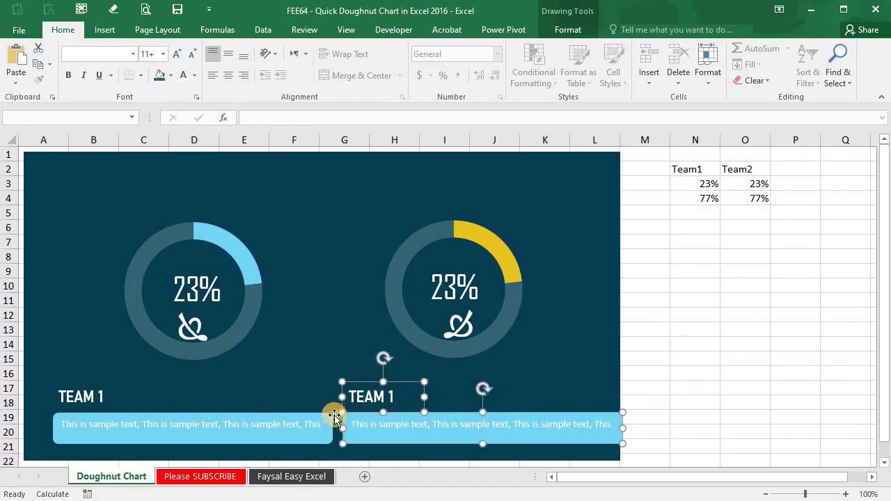
Step: Move the copied TEAM 1 label to the right end of its bar
click(298, 415)
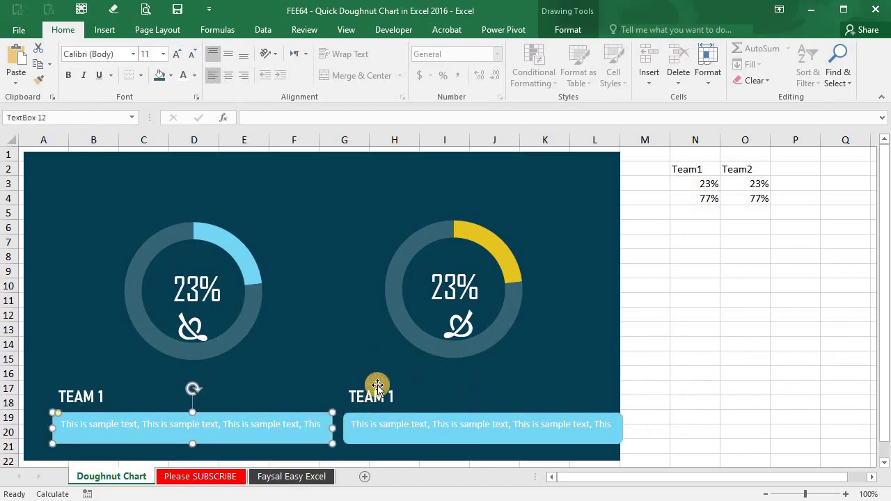
click(377, 386)
drag(394, 382, 591, 381)
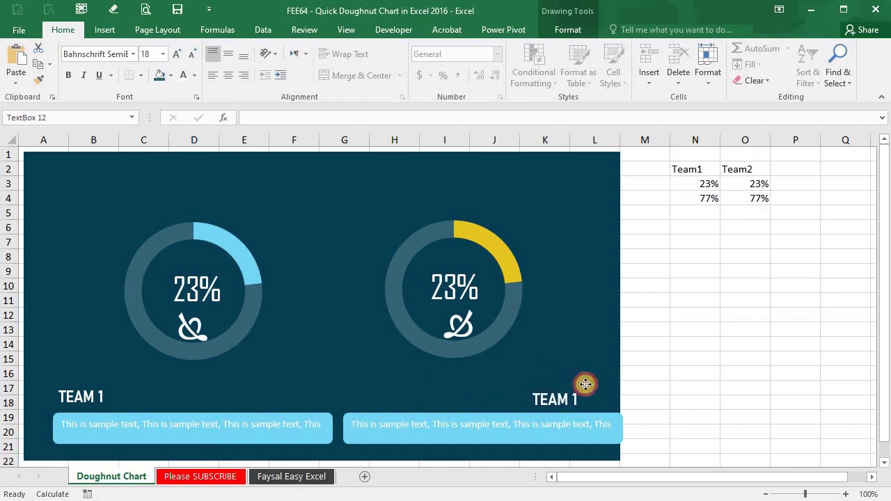
click(549, 427)
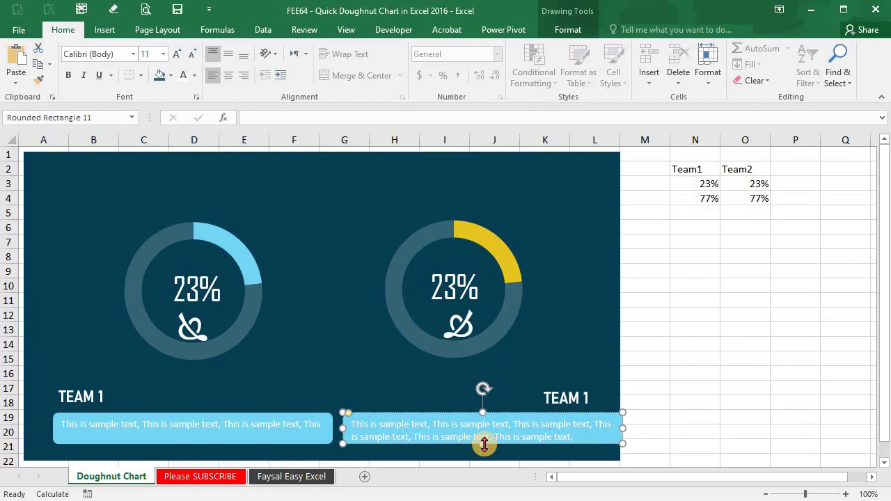
click(561, 313)
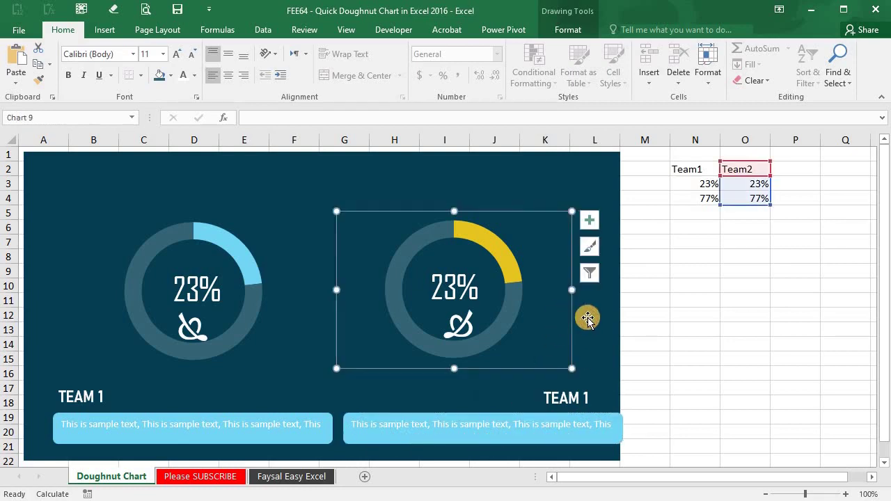
Step: Adjust the navy background rectangle's right edge toward column M
click(591, 314)
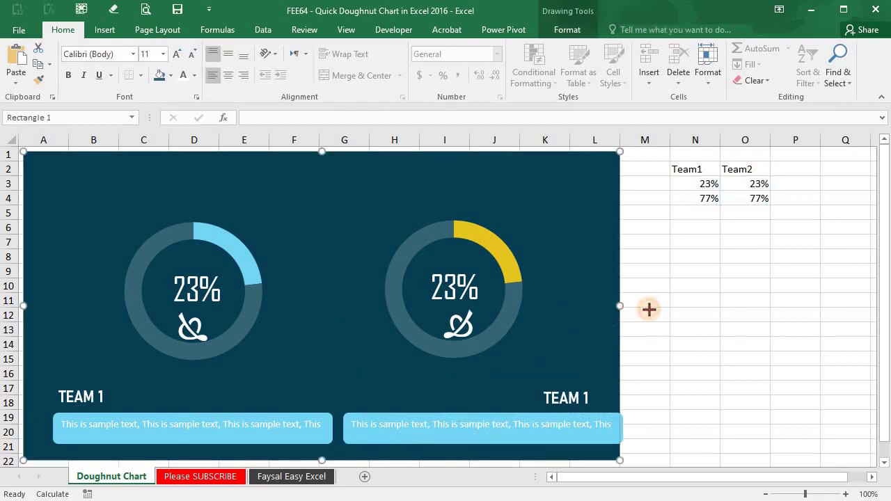
drag(619, 308, 668, 306)
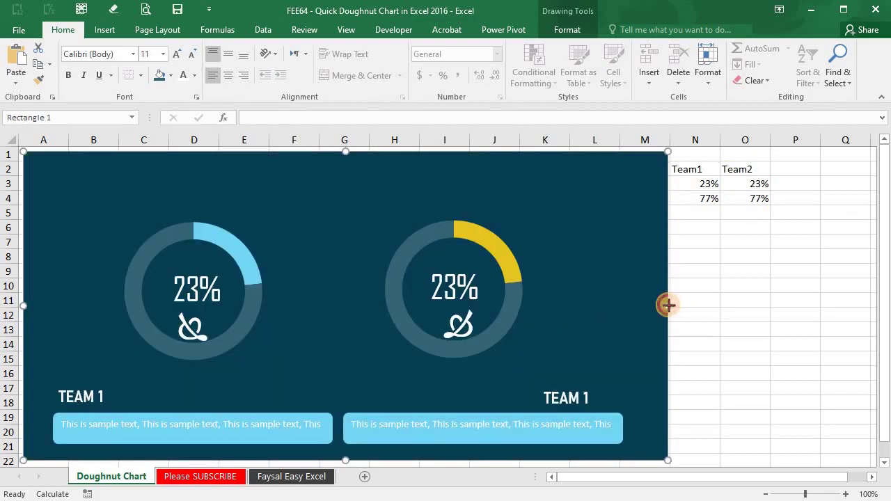
drag(668, 305, 648, 305)
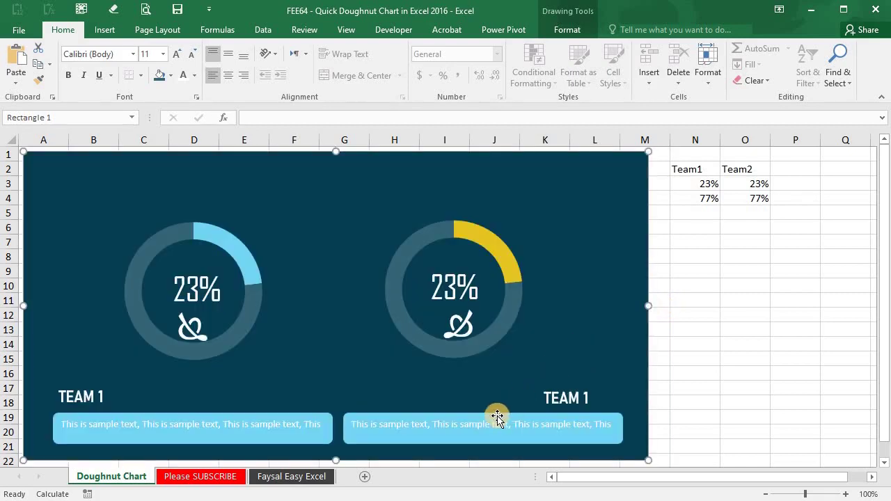
Step: Raise both sample-text bars so their filler text wraps onto two lines
click(497, 416)
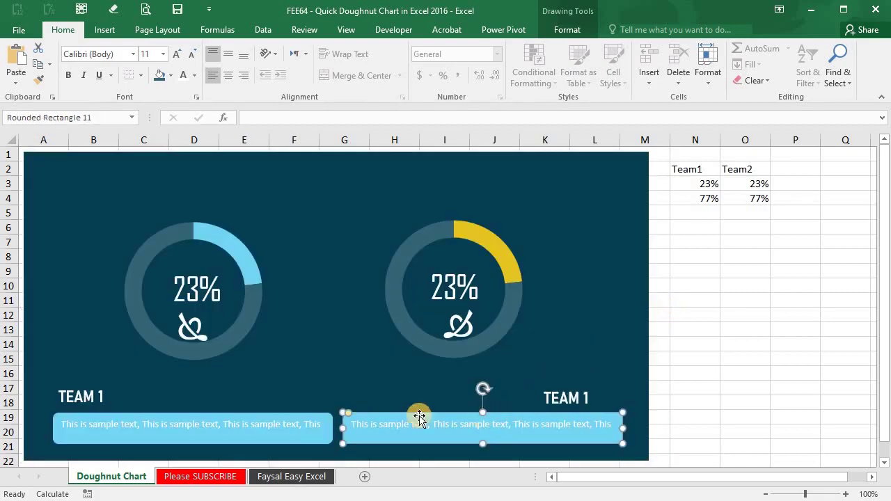
shift+click(292, 417)
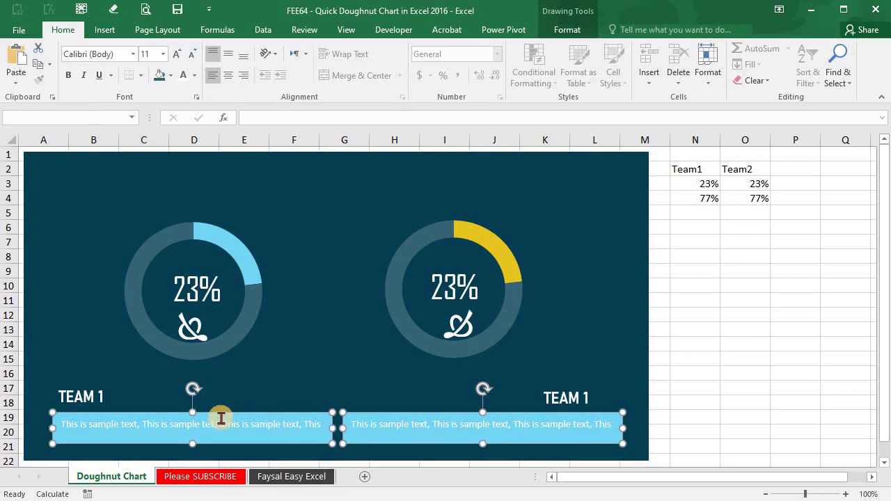
drag(193, 405, 193, 405)
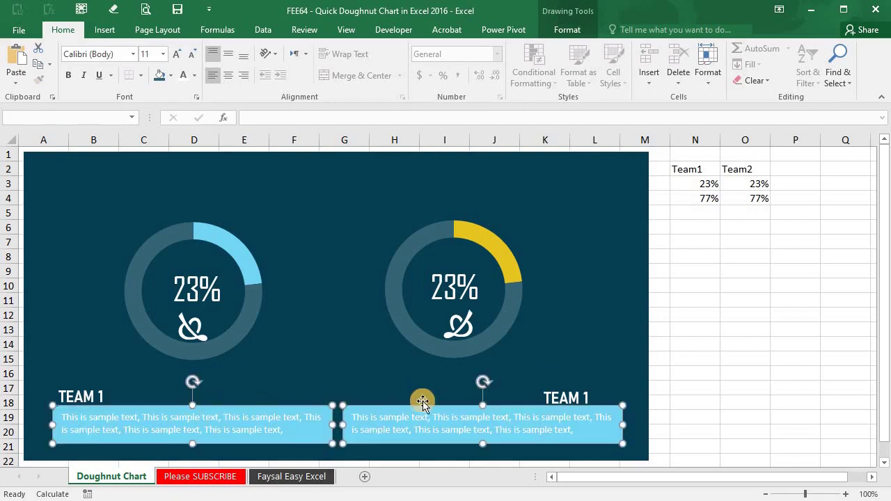
click(519, 417)
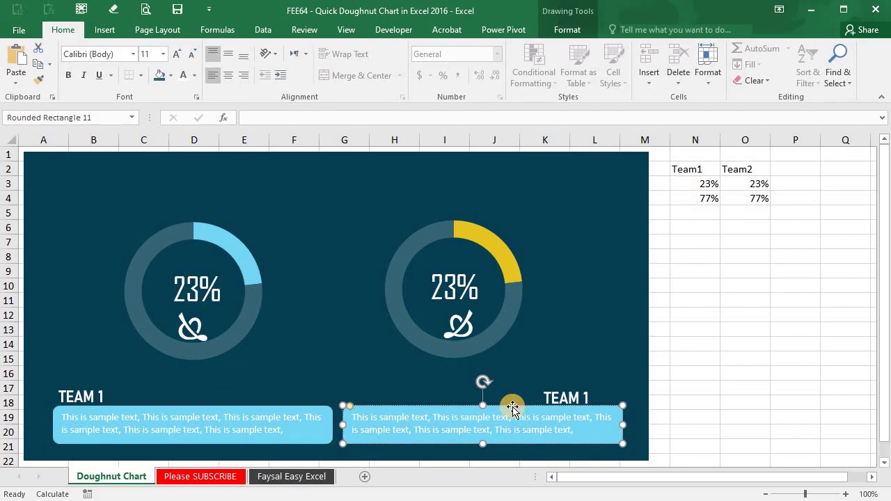
Step: Fill the right sample-text bar gold and set its shape outline colour
click(173, 76)
click(172, 228)
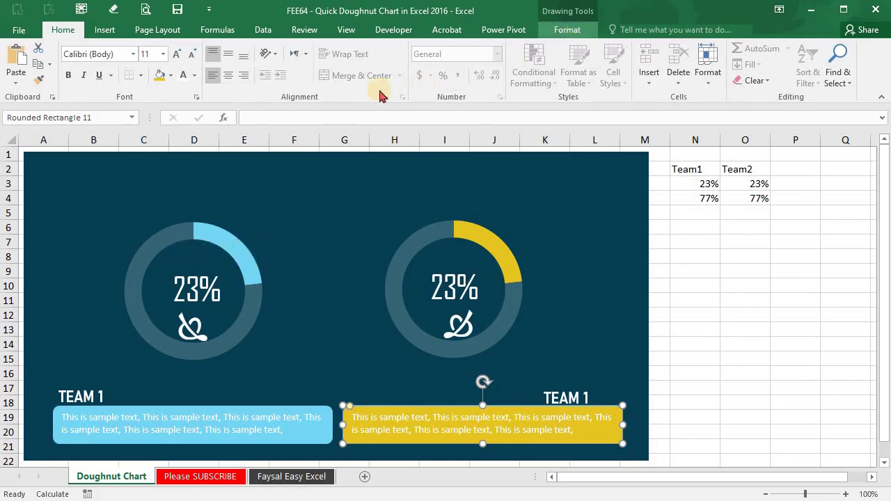
click(328, 64)
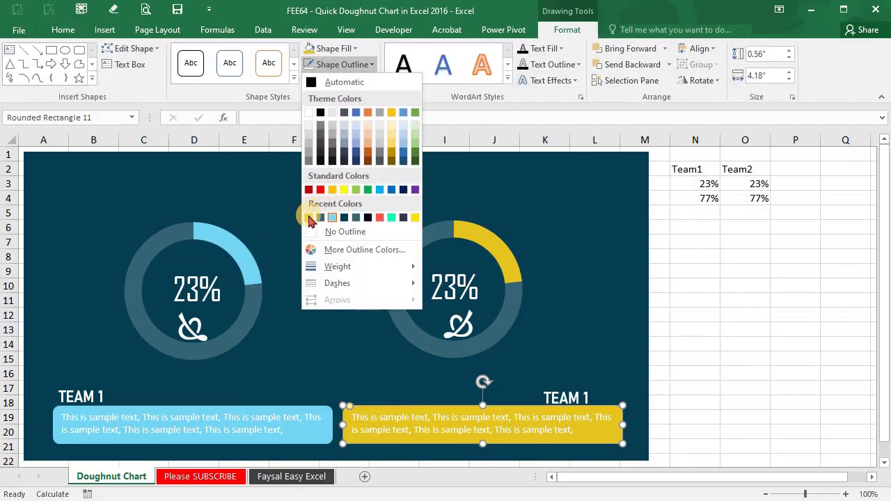
click(309, 218)
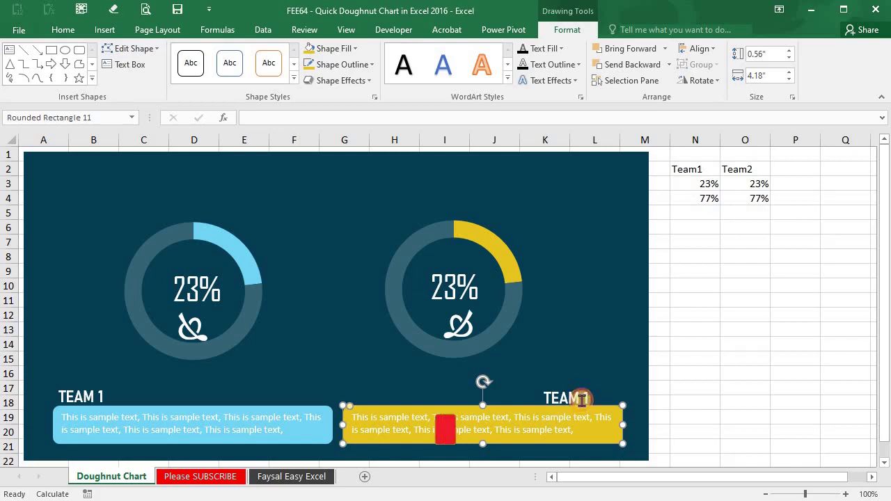
Step: Position the TEAM 2 label and nudge TEAM 1 up two steps so both labels sit level
click(565, 382)
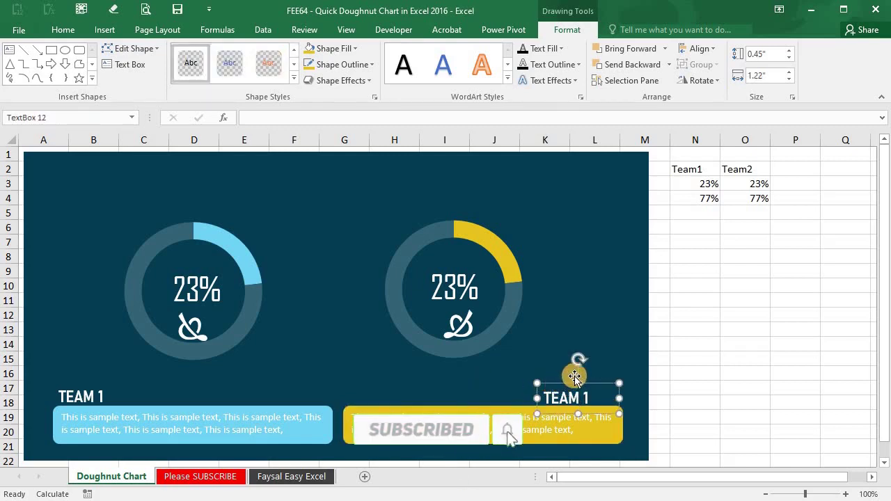
drag(564, 384, 594, 373)
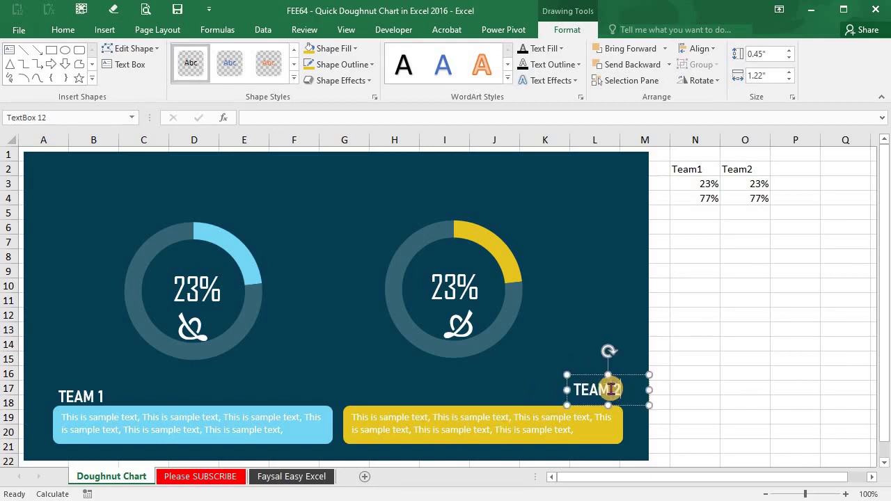
drag(588, 373, 584, 375)
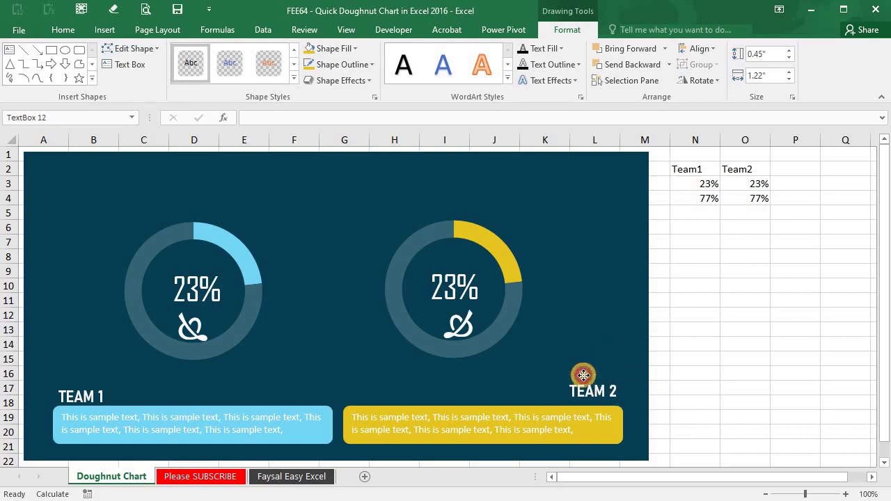
click(75, 381)
key(Up)
key(Up)
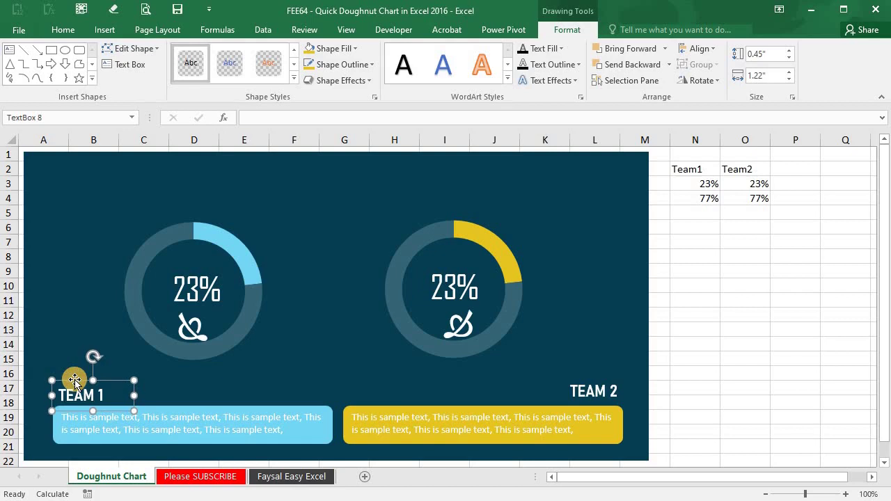
key(Up)
key(Up)
key(Up)
key(Up)
key(Up)
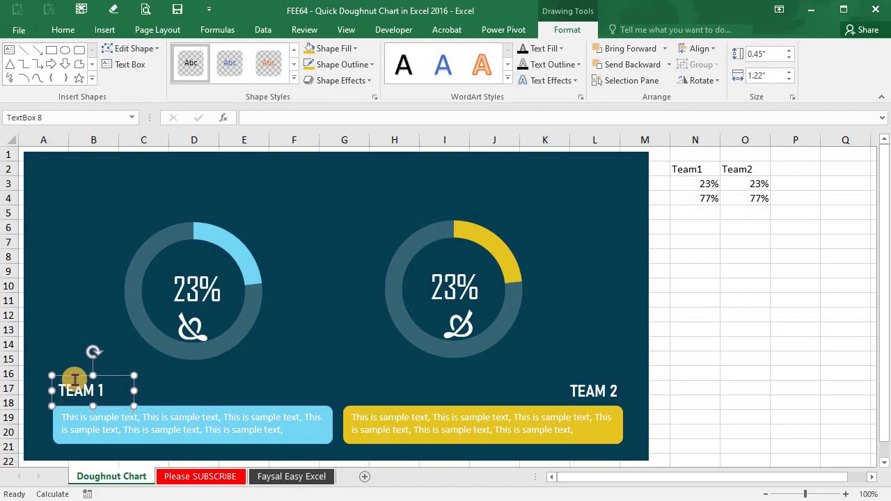
click(585, 379)
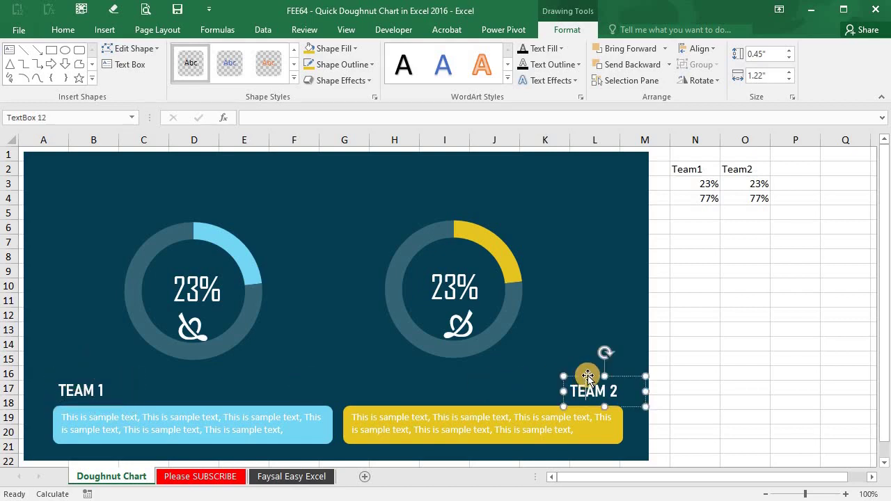
click(733, 371)
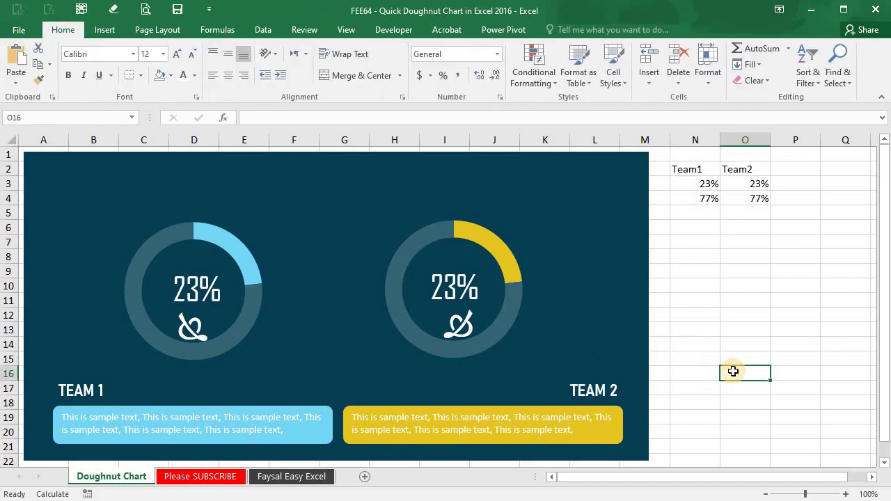